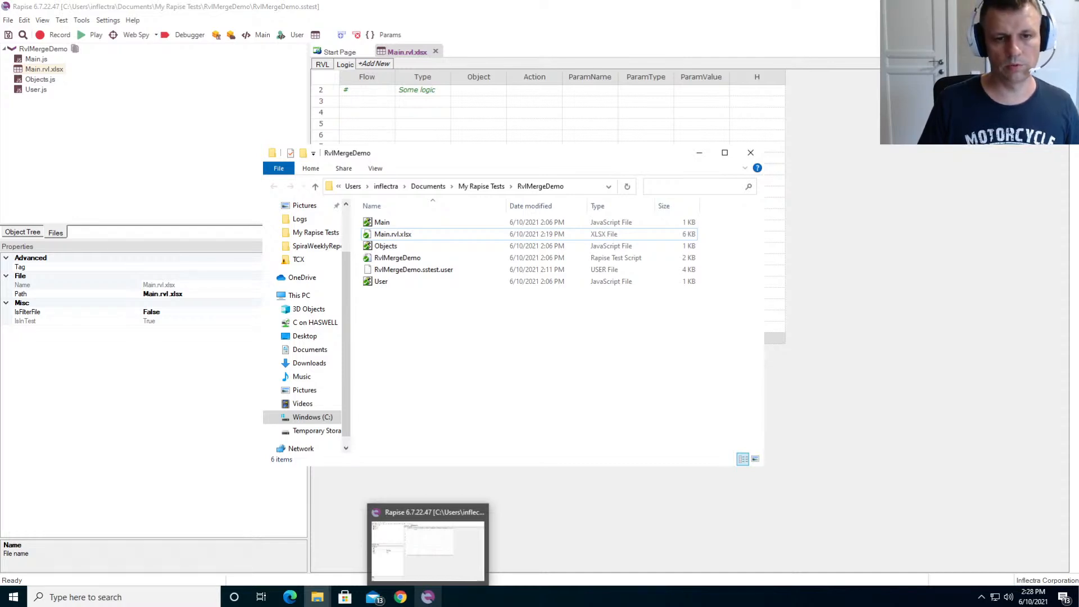
- Switch to Rapise and open the recent test Welcome To Webinar.sstest
{"action": "left_click", "coordinate": [428, 597]}
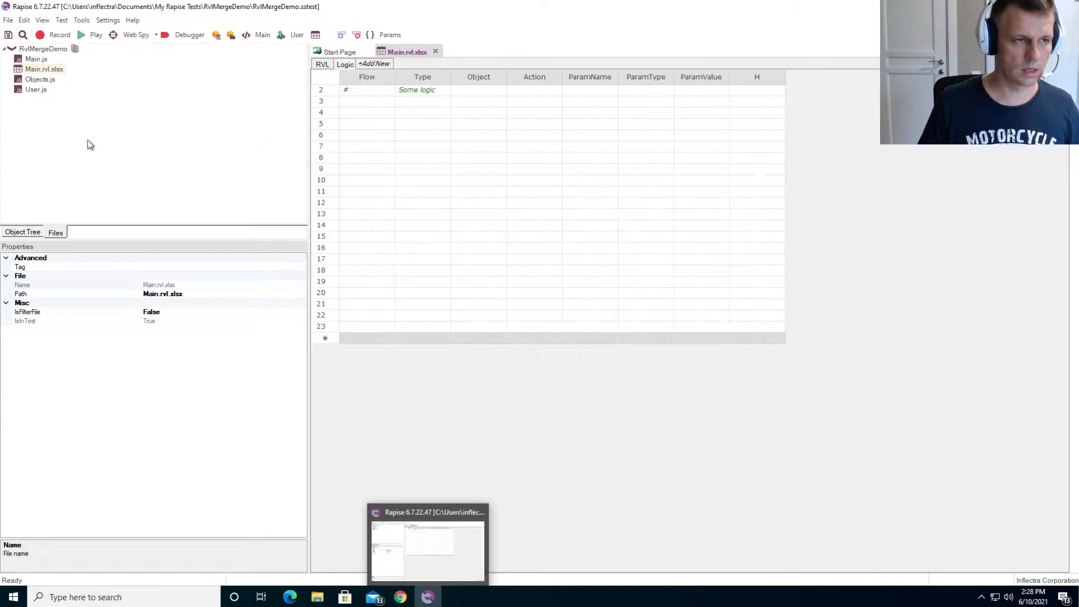
{"action": "left_click", "coordinate": [7, 23]}
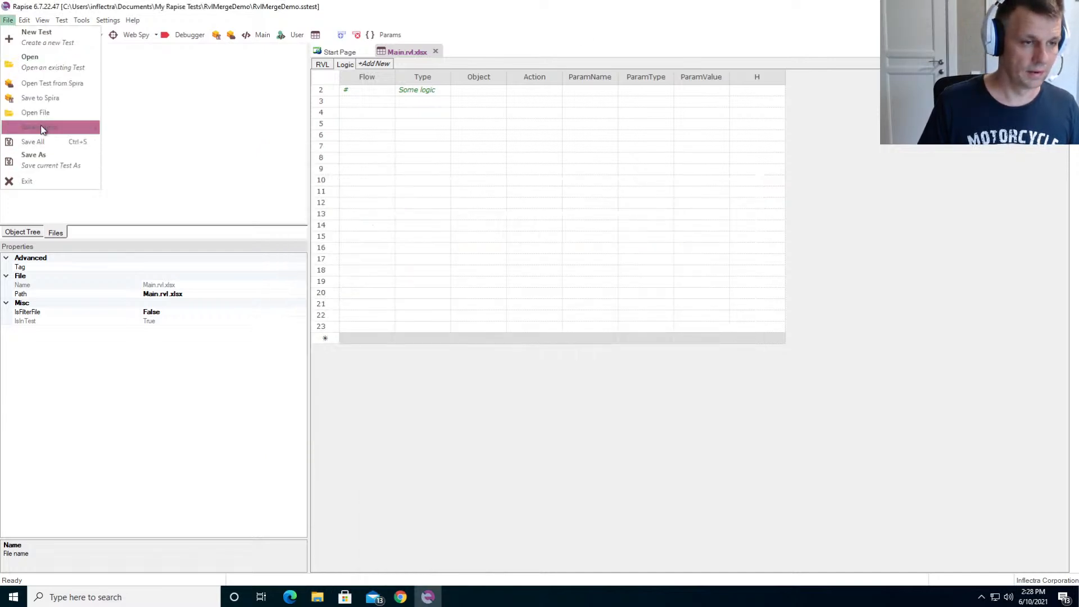
{"action": "mouse_move", "coordinate": [42, 128]}
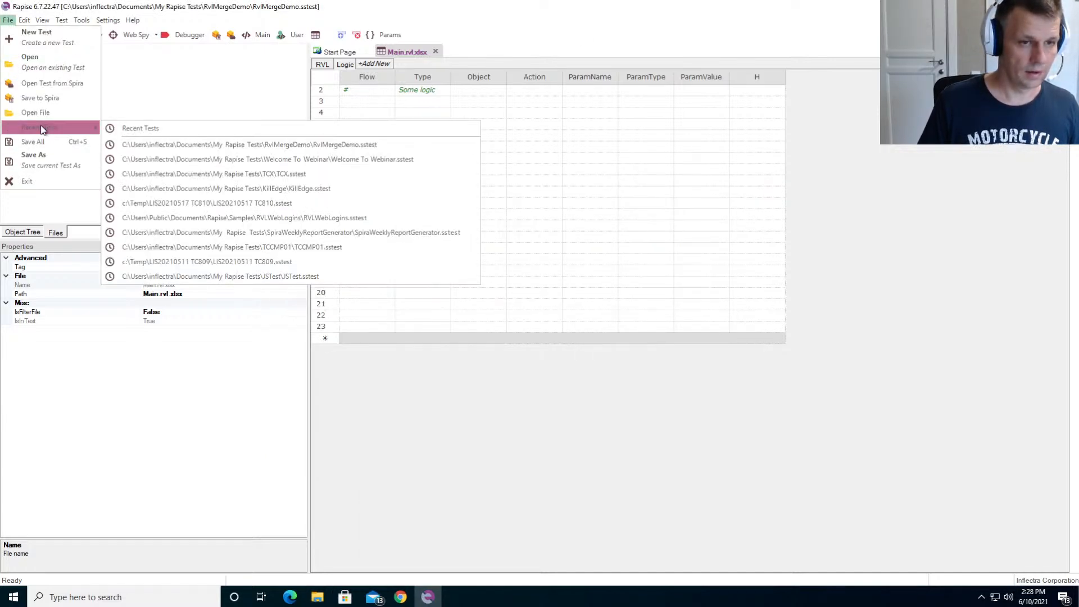
{"action": "left_click", "coordinate": [298, 159]}
- Close Rapise and both open File Explorer windows
{"action": "left_click", "coordinate": [1014, 7]}
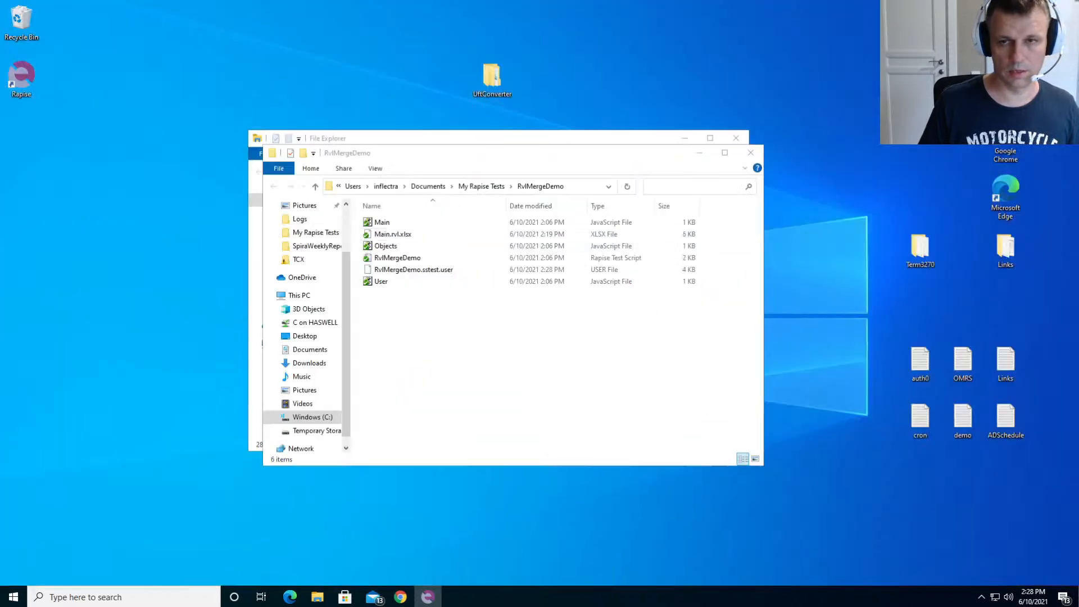
{"action": "left_click", "coordinate": [750, 152]}
{"action": "left_click", "coordinate": [735, 137]}
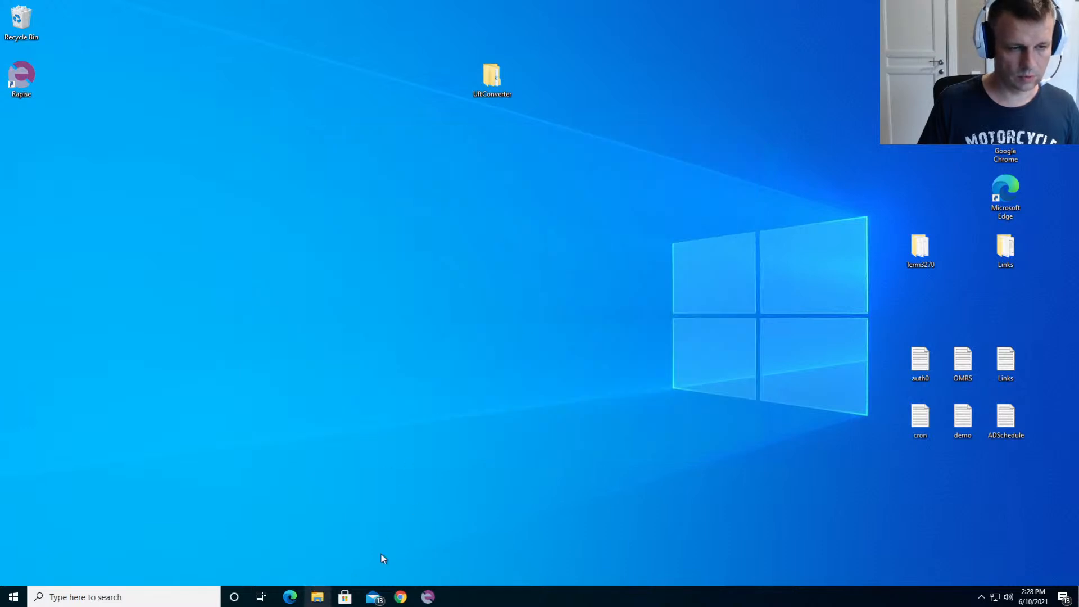
- In File Explorer, permanently delete the RvlMerge folder from C:\Temp and close the window
{"action": "left_click", "coordinate": [316, 596]}
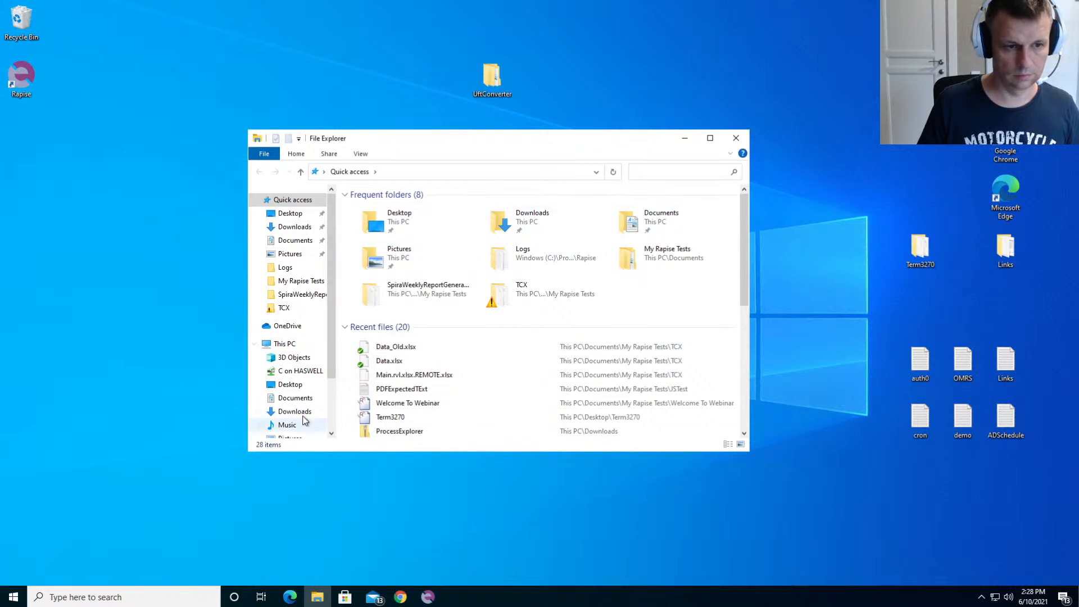
{"action": "scroll", "coordinate": [297, 388], "scroll_direction": "down", "scroll_amount": 2}
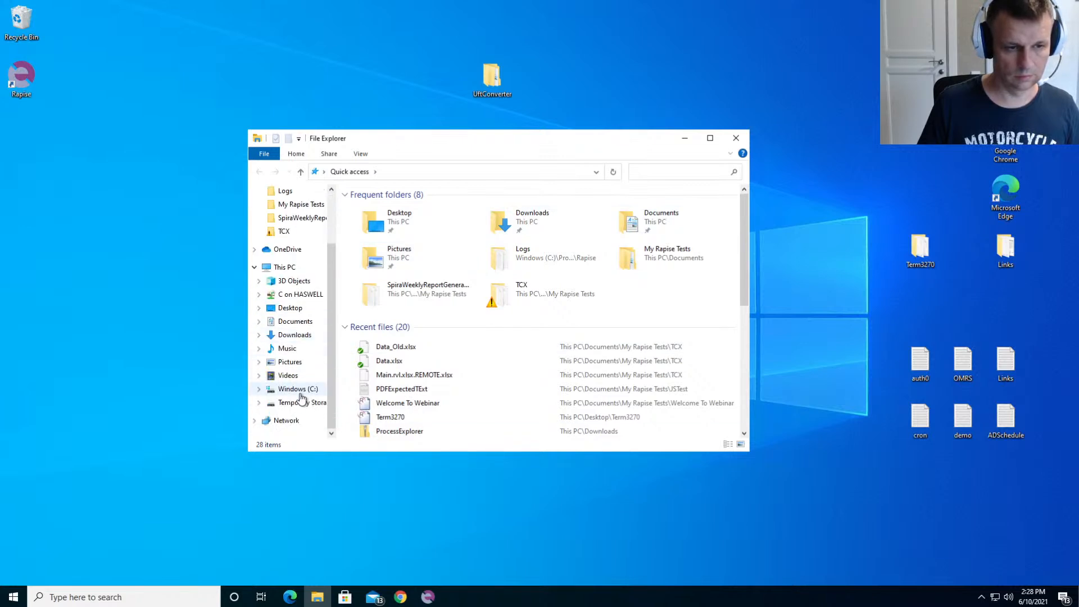
{"action": "left_click", "coordinate": [296, 390]}
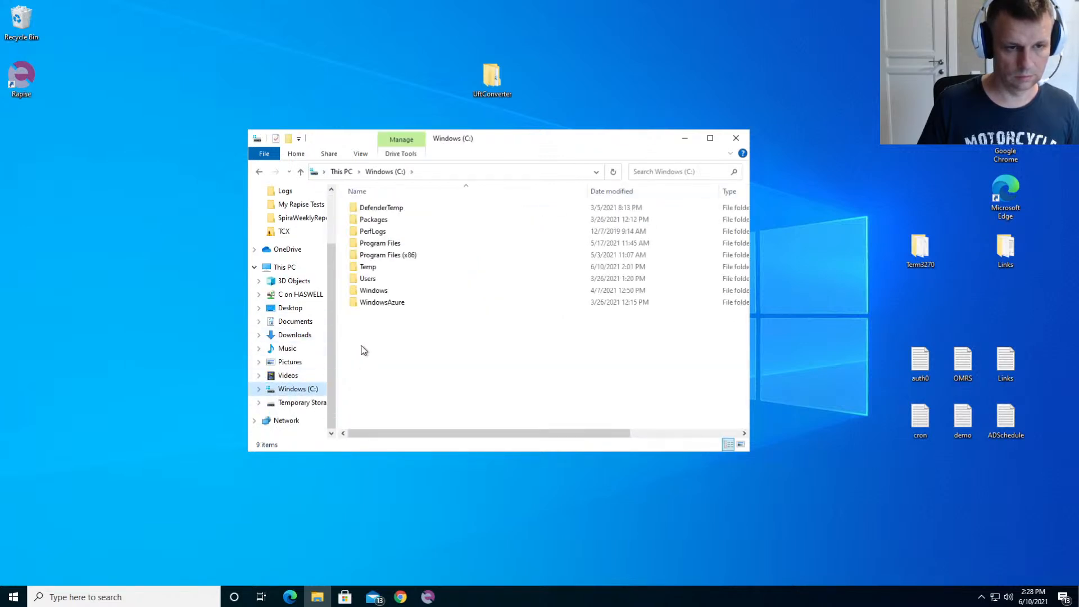
{"action": "double_click", "coordinate": [365, 268]}
{"action": "left_click_drag", "start_coordinate": [419, 285], "coordinate": [354, 209]}
{"action": "key", "text": "shift+Delete"}
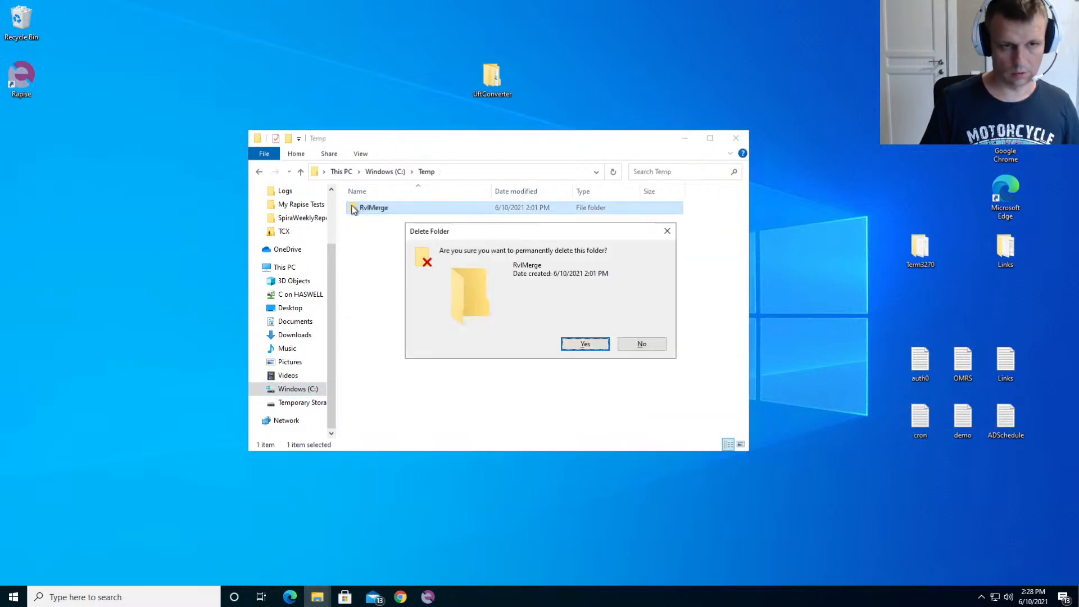
{"action": "key", "text": "Return"}
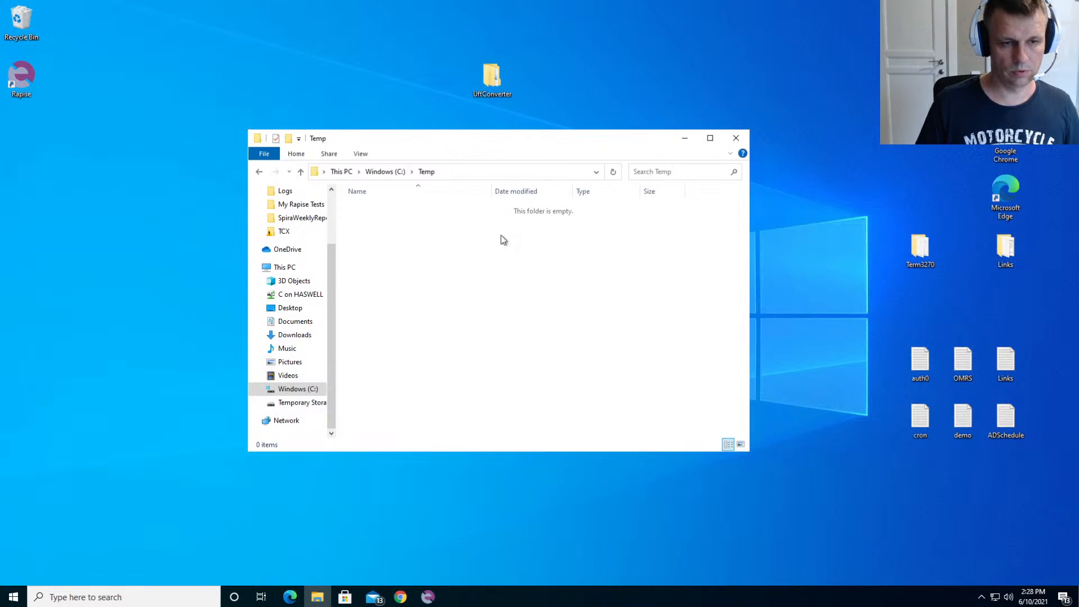
{"action": "left_click_drag", "start_coordinate": [576, 142], "coordinate": [578, 65]}
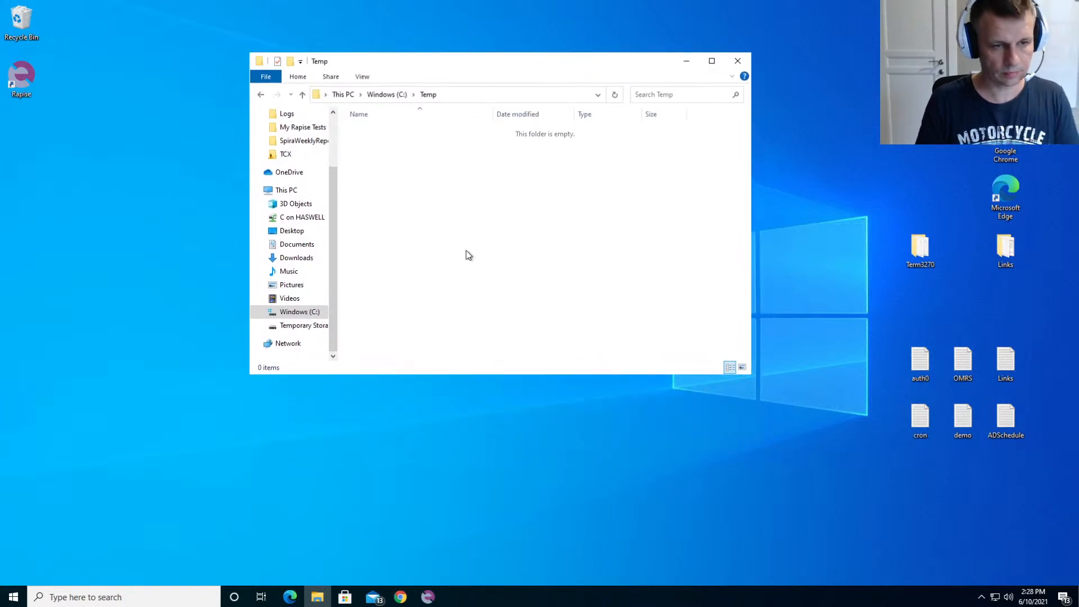
{"action": "left_click", "coordinate": [737, 61]}
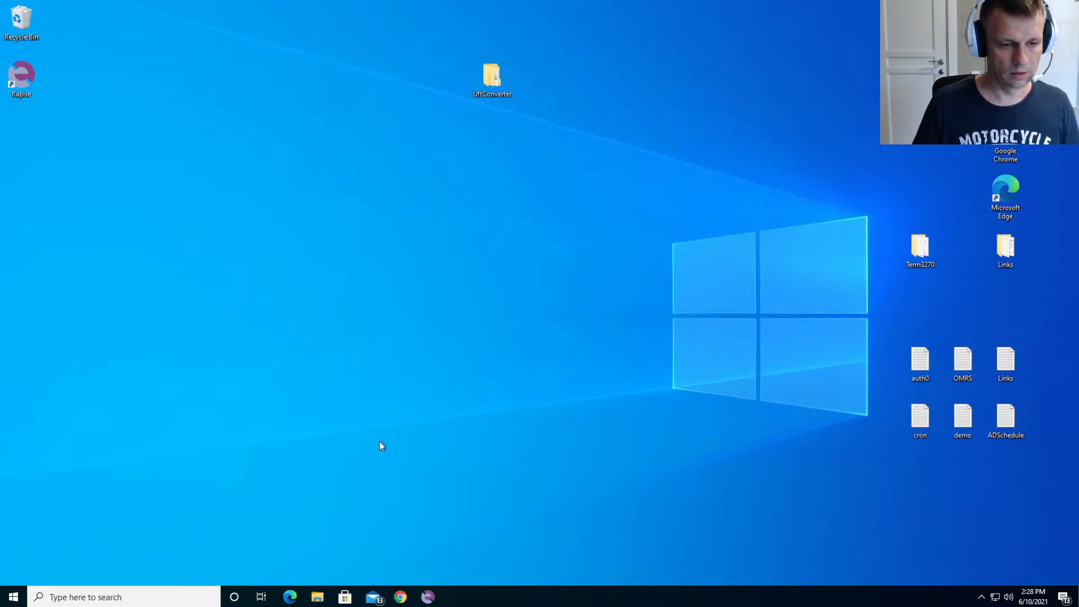
- Switch to Chrome, close the Using RVL Merge Utility page and close the browser
{"action": "left_click", "coordinate": [401, 597]}
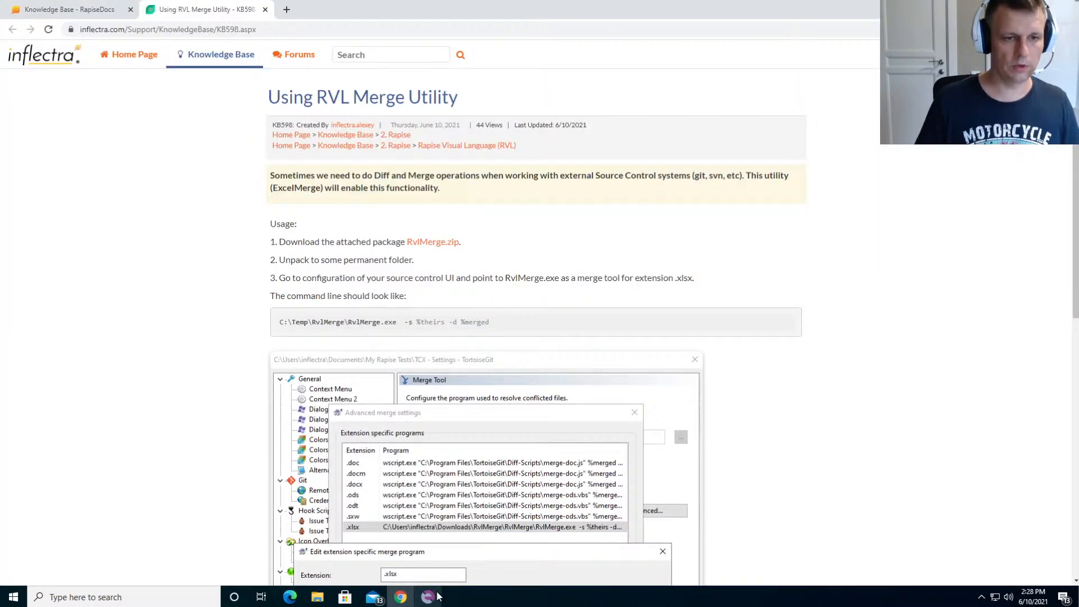
{"action": "left_click", "coordinate": [264, 10]}
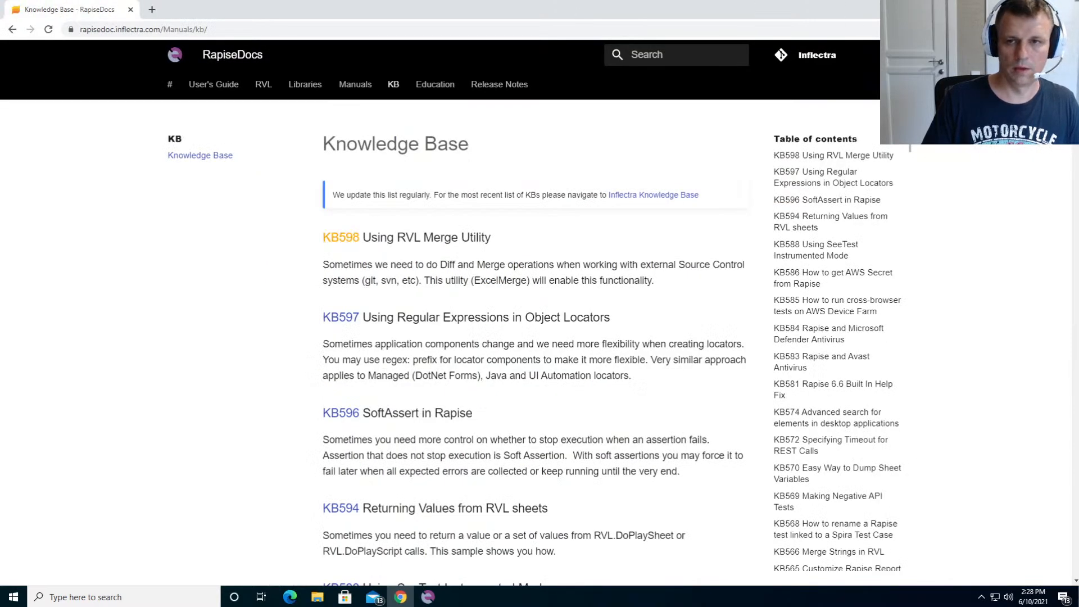
{"action": "left_click", "coordinate": [1066, 8]}
- Launch Chrome and go to rapisedoc.inflectra.com
{"action": "left_click", "coordinate": [401, 601]}
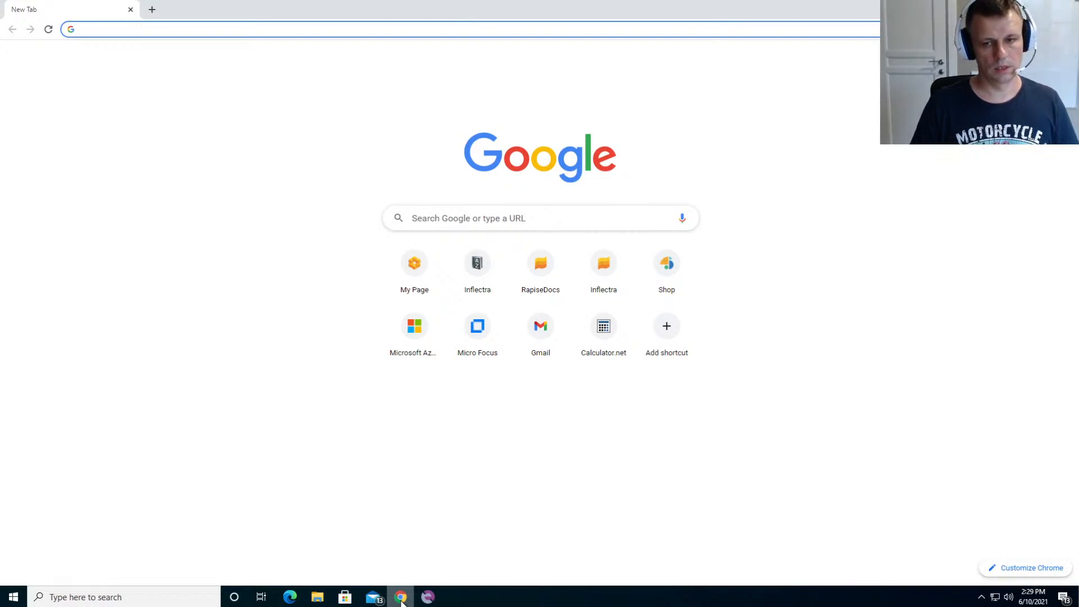
{"action": "type", "text": "rapi"}
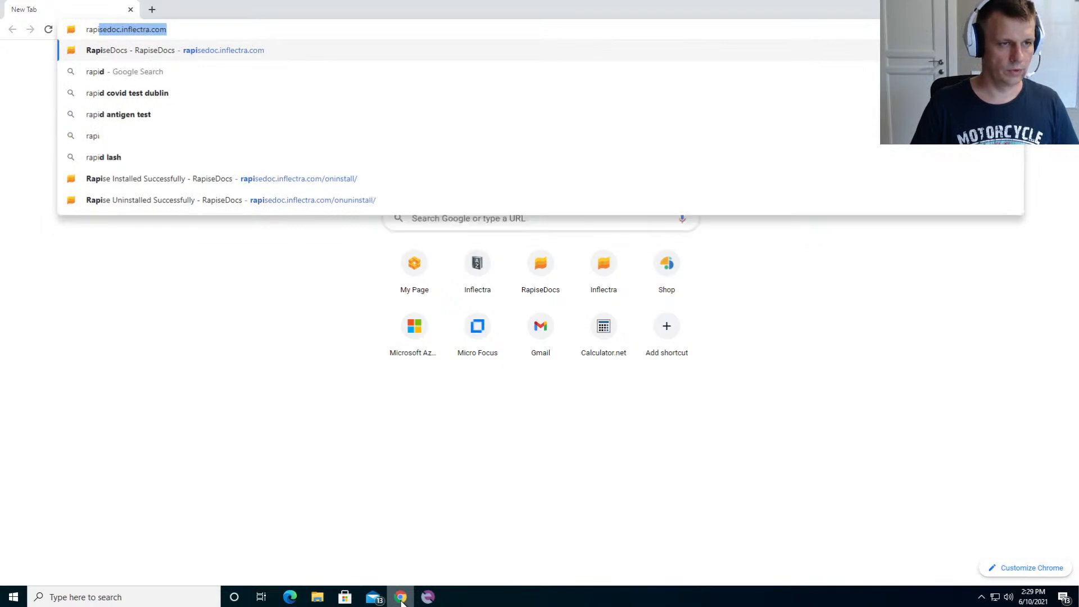
{"action": "type", "text": "sedoc."}
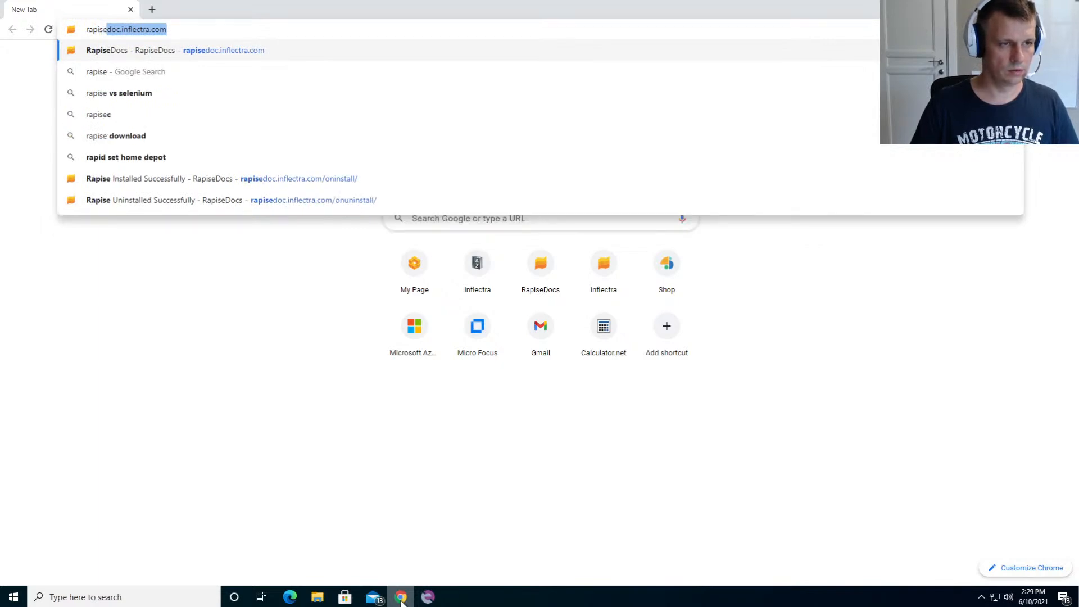
{"action": "type", "text": "inflectra"}
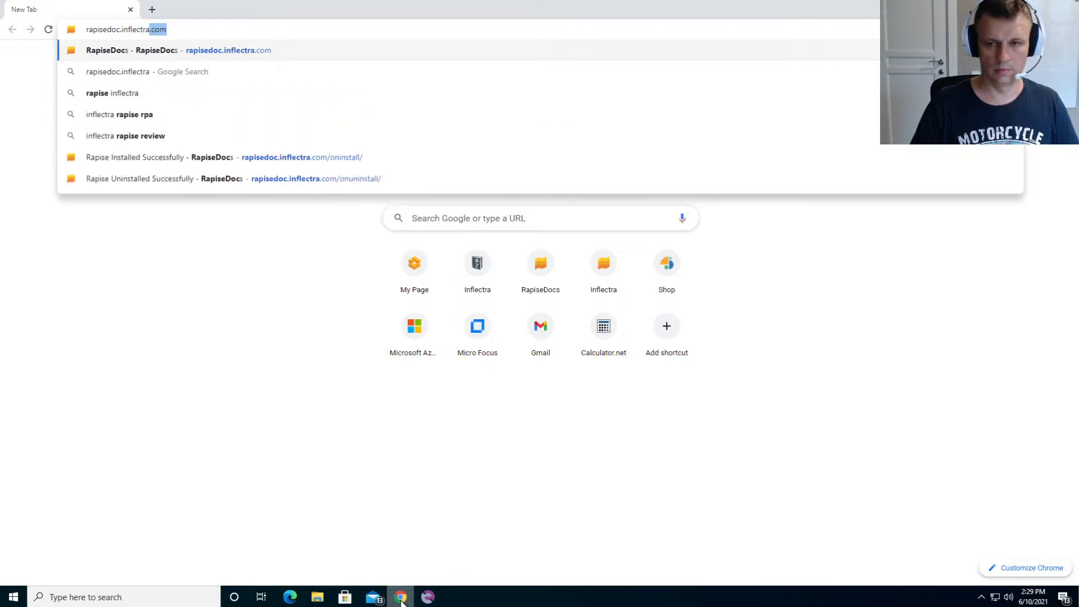
{"action": "key", "text": "Return"}
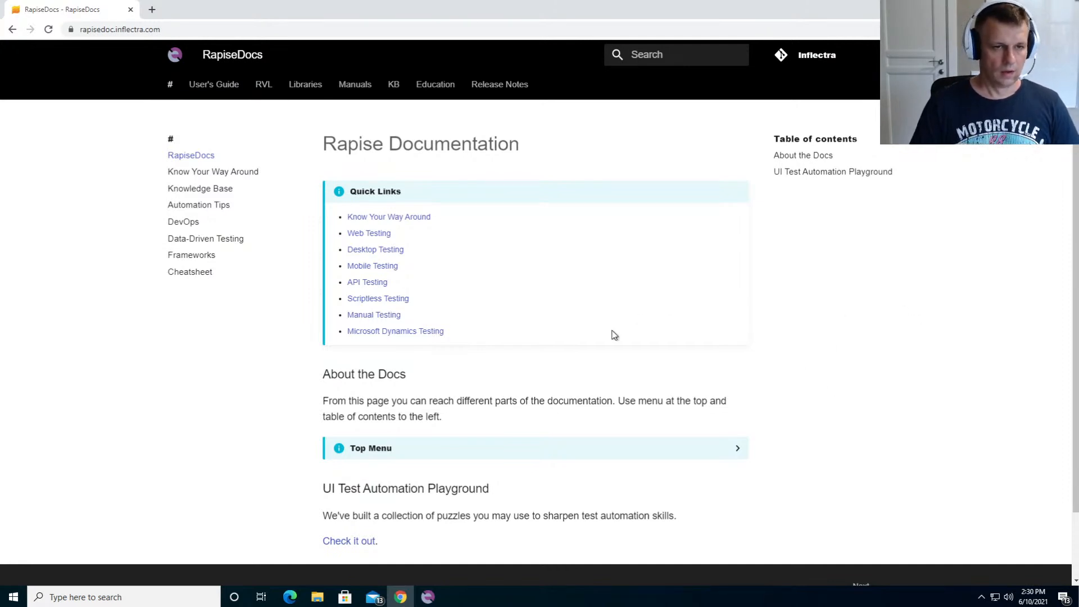
- Open the knowledge base article KB598 Using RVL Merge Utility and download the attached RvlMerge.zip
{"action": "left_click", "coordinate": [113, 31]}
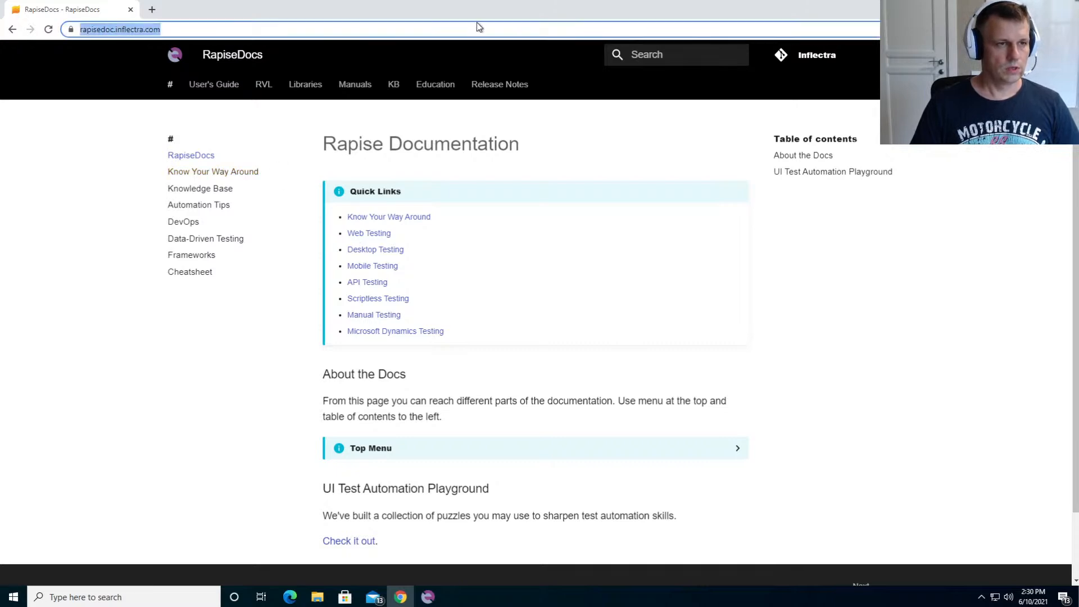
{"action": "left_click", "coordinate": [395, 85]}
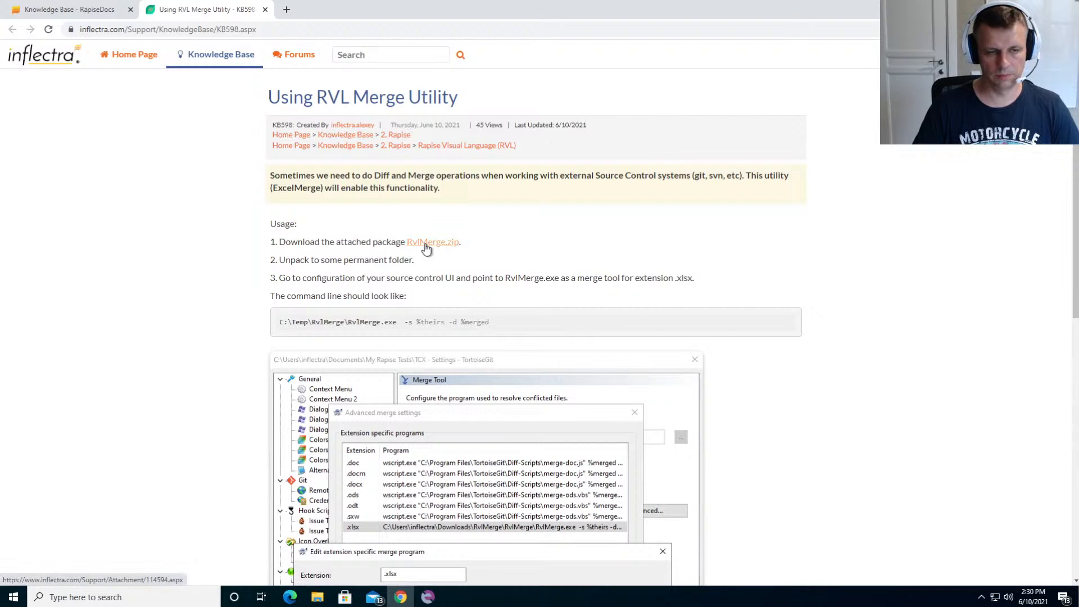
{"action": "left_click", "coordinate": [426, 246]}
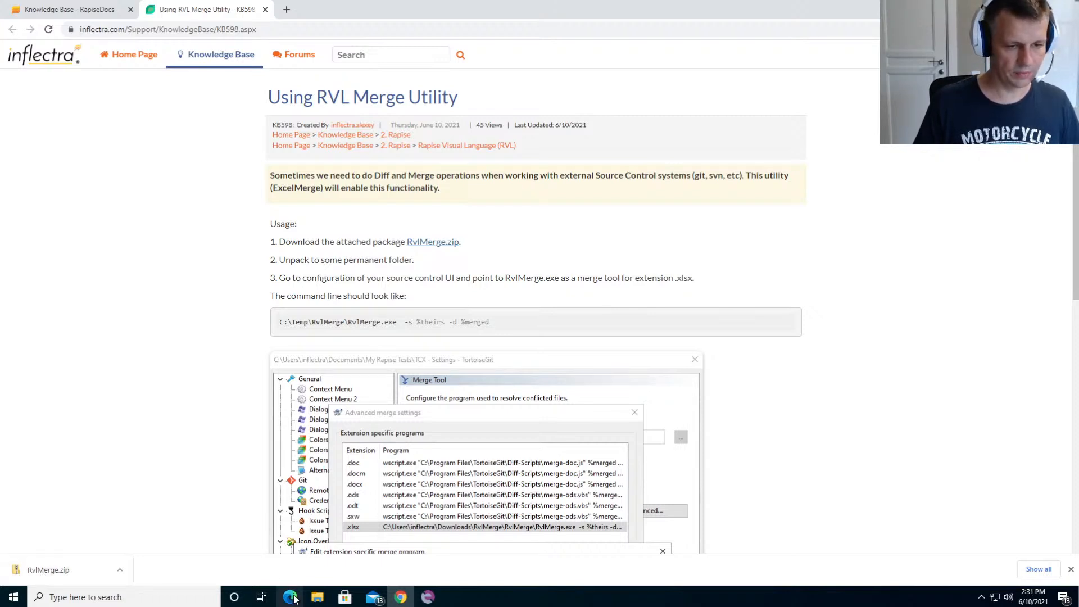
- In File Explorer, extract the RvlMerge archive from Downloads into the suggested Downloads\RvlMerge folder
{"action": "left_click", "coordinate": [318, 597]}
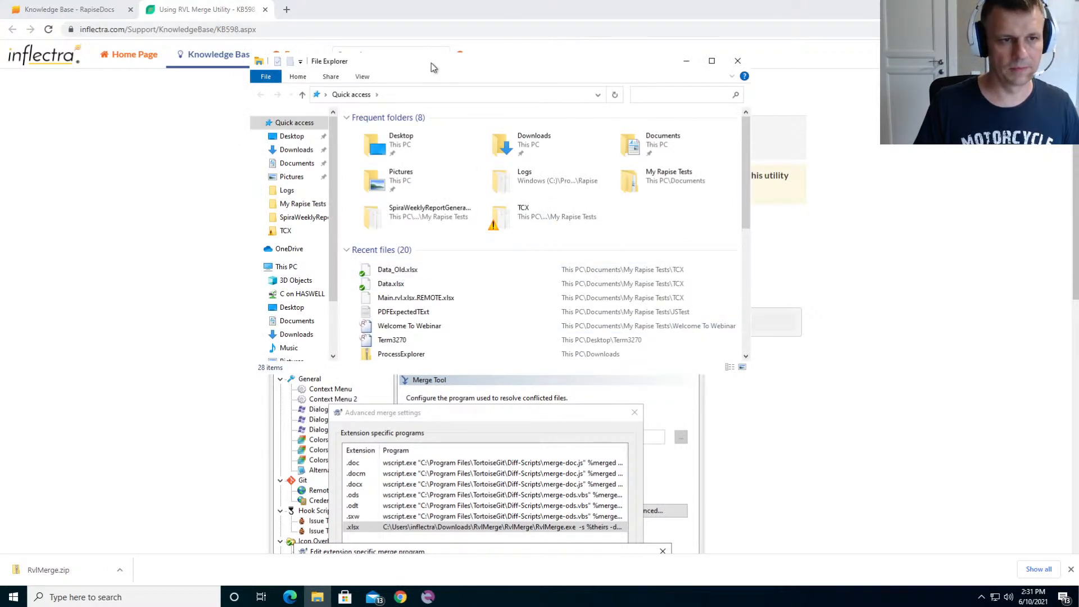
{"action": "left_click_drag", "start_coordinate": [477, 66], "coordinate": [604, 135]}
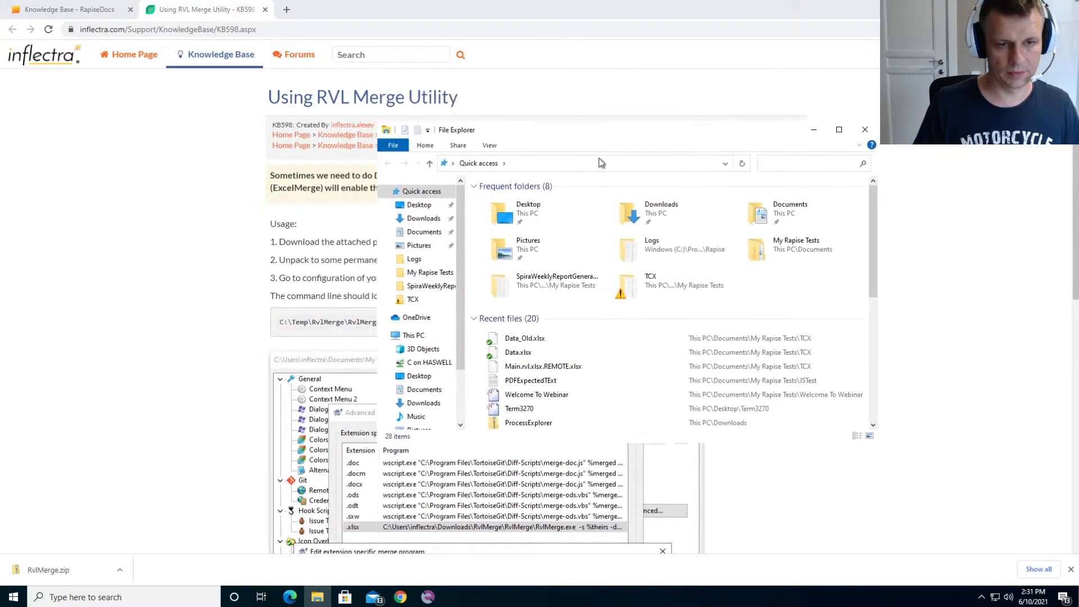
{"action": "left_click", "coordinate": [656, 215]}
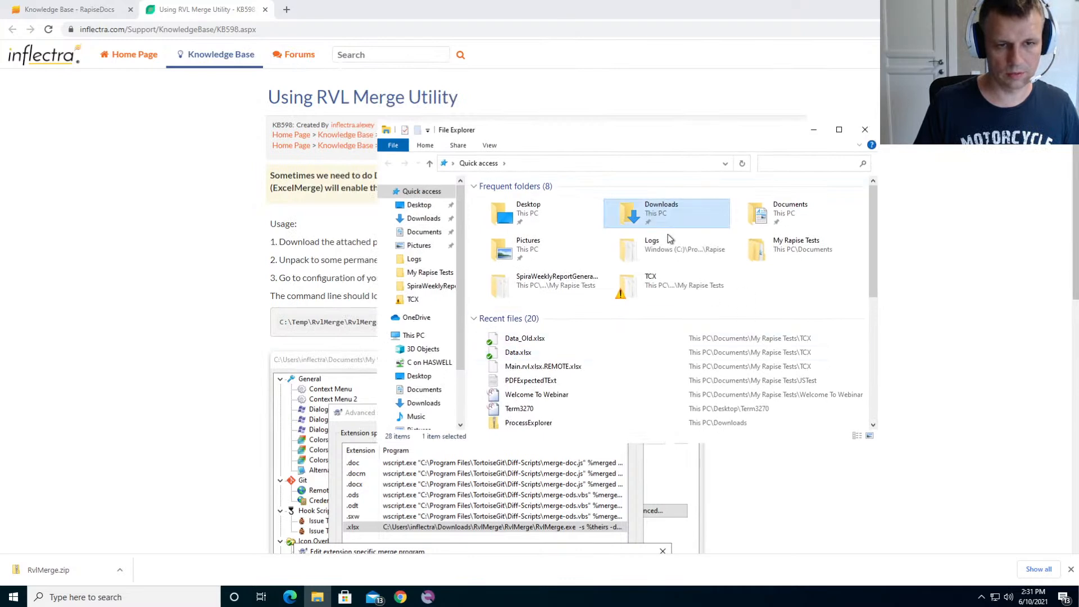
{"action": "double_click", "coordinate": [656, 215]}
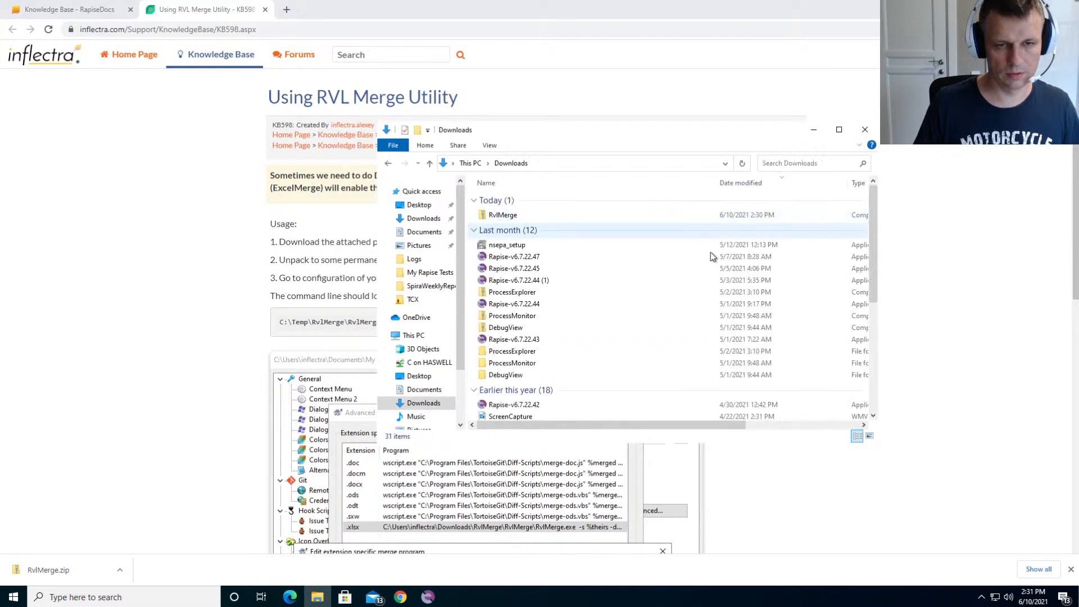
{"action": "right_click", "coordinate": [526, 216]}
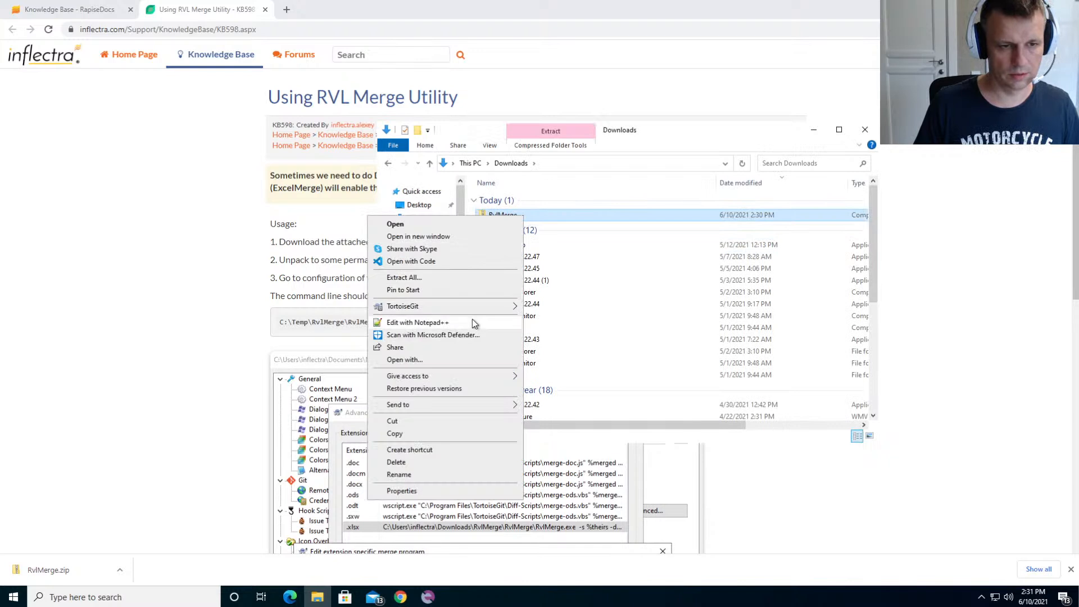
{"action": "left_click", "coordinate": [458, 275]}
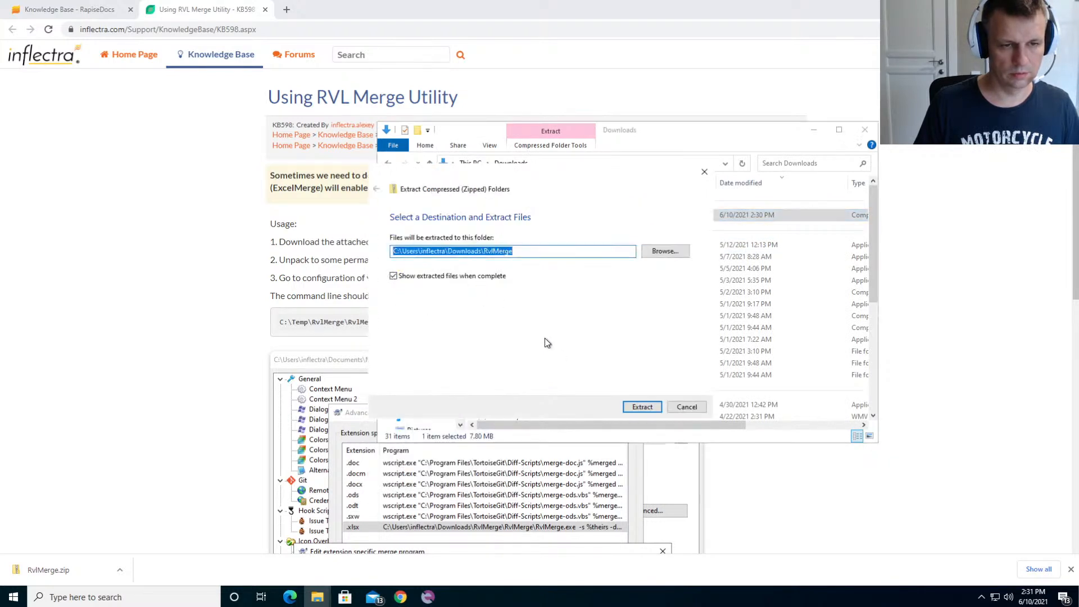
{"action": "left_click", "coordinate": [642, 407]}
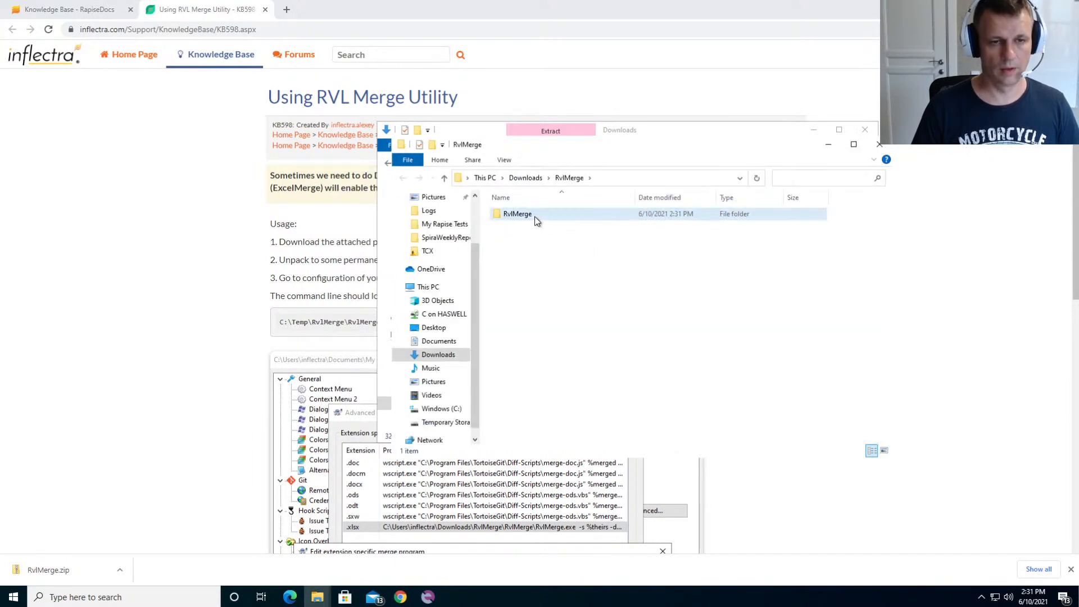
- Check the contents of the extracted inner RvlMerge folder, cut that folder and open C:\Temp
{"action": "double_click", "coordinate": [537, 218]}
{"action": "left_click", "coordinate": [569, 178]}
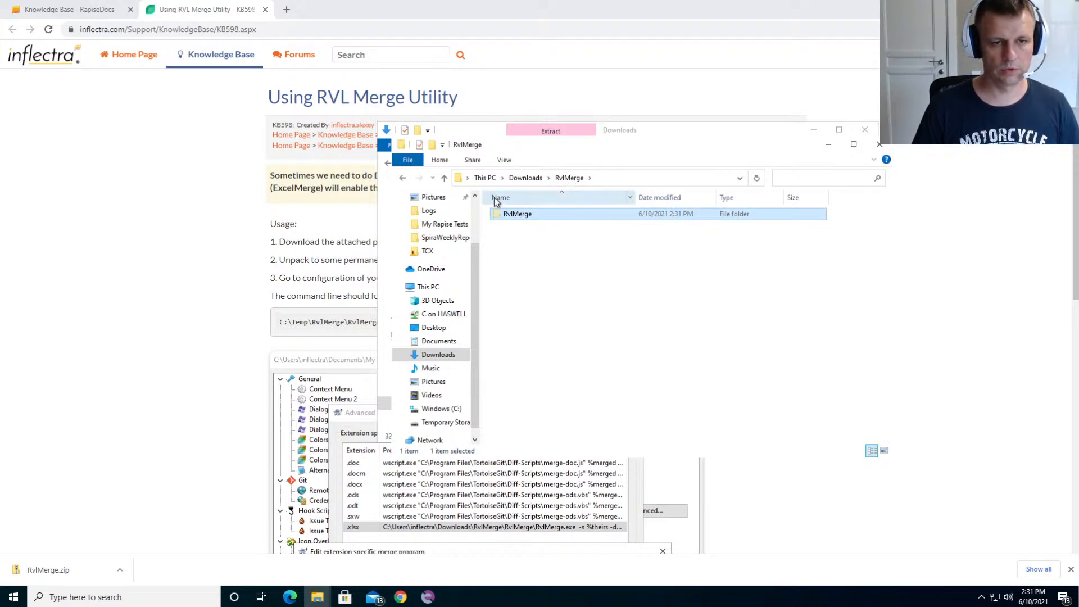
{"action": "left_click", "coordinate": [442, 410]}
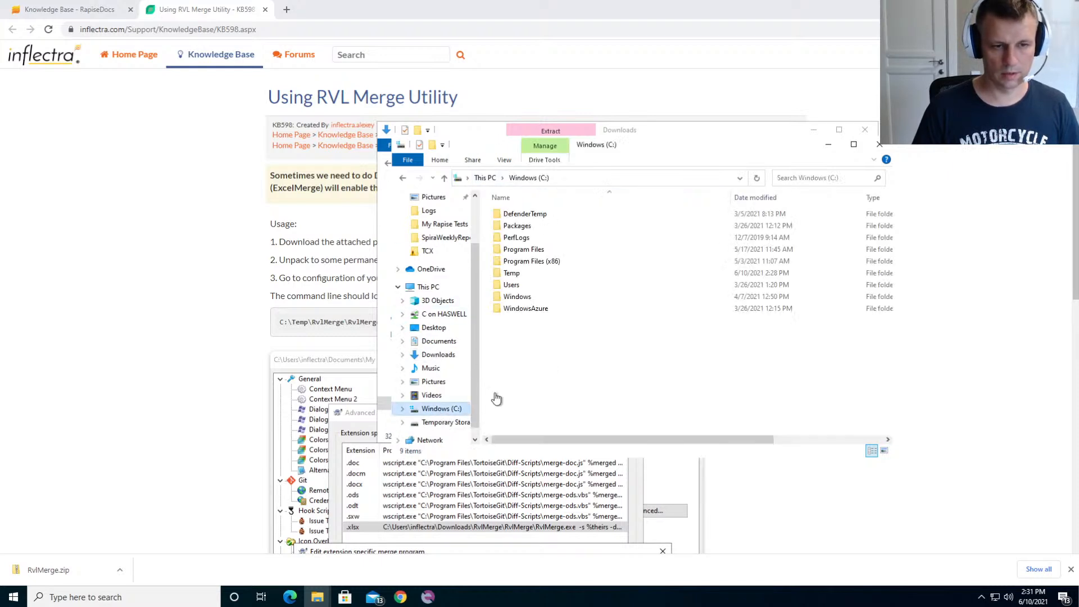
{"action": "left_click", "coordinate": [512, 276]}
{"action": "double_click", "coordinate": [512, 274]}
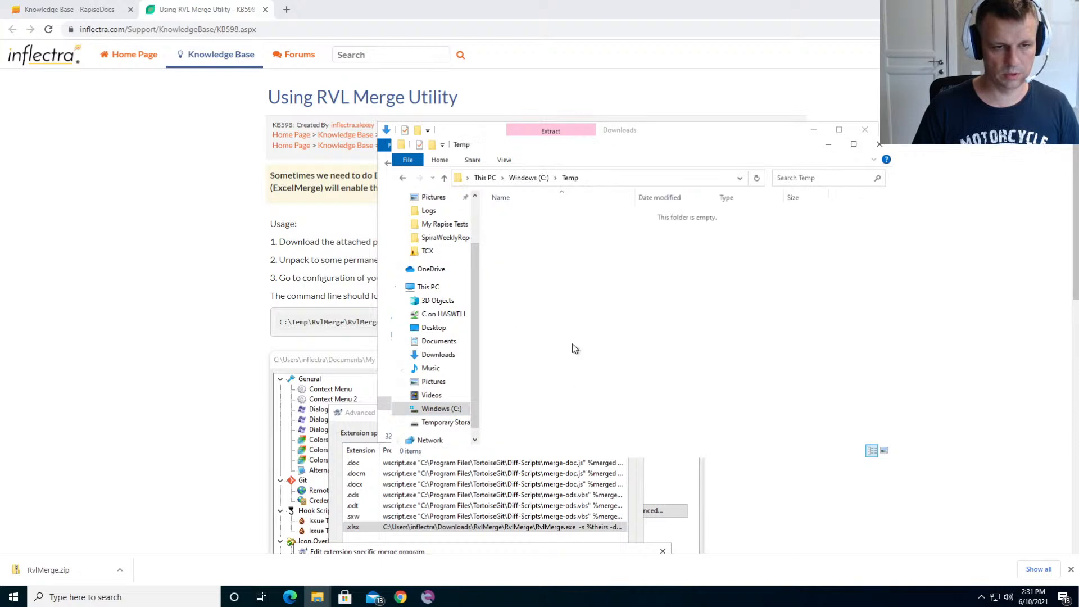
- Try to move the cut RvlMerge folder into C:\Temp, then cancel the transfer
{"action": "key", "text": "ctrl+v"}
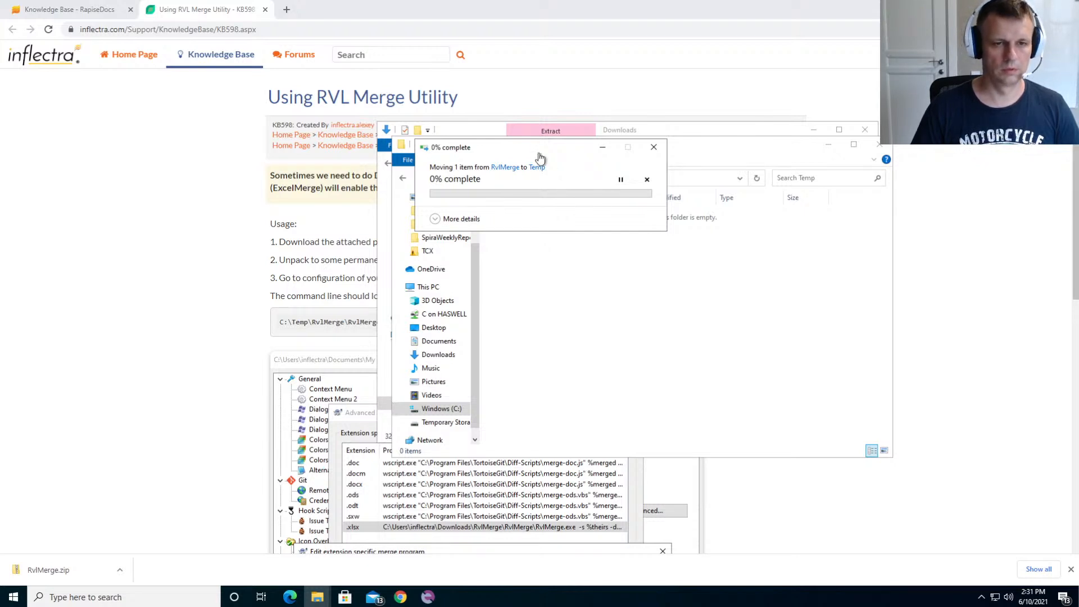
{"action": "left_click_drag", "start_coordinate": [538, 152], "coordinate": [565, 323]}
{"action": "left_click_drag", "start_coordinate": [613, 153], "coordinate": [754, 212]}
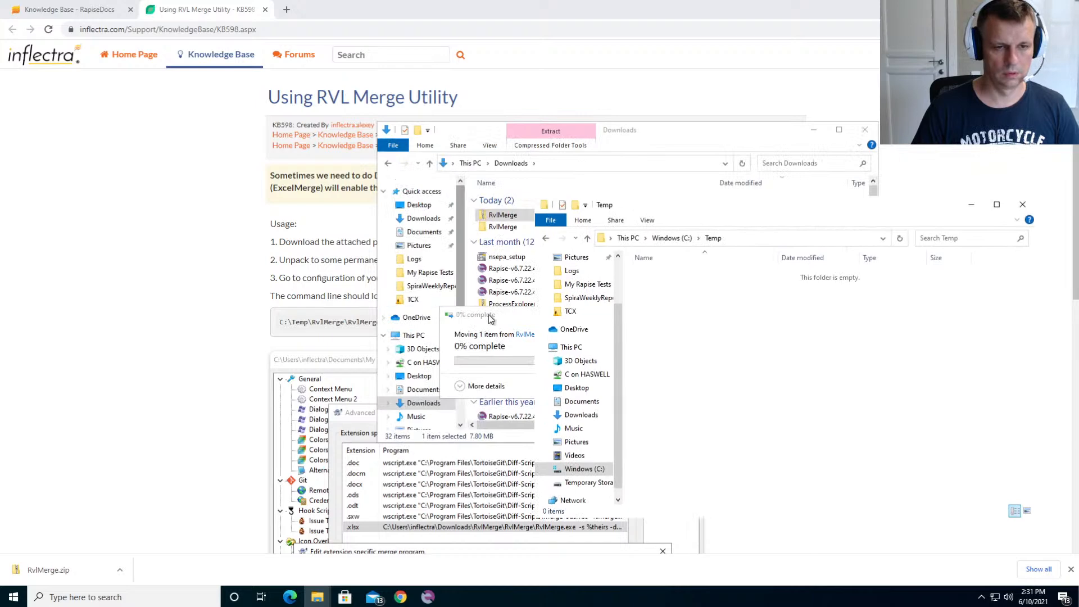
{"action": "left_click", "coordinate": [450, 315]}
{"action": "left_click", "coordinate": [678, 316]}
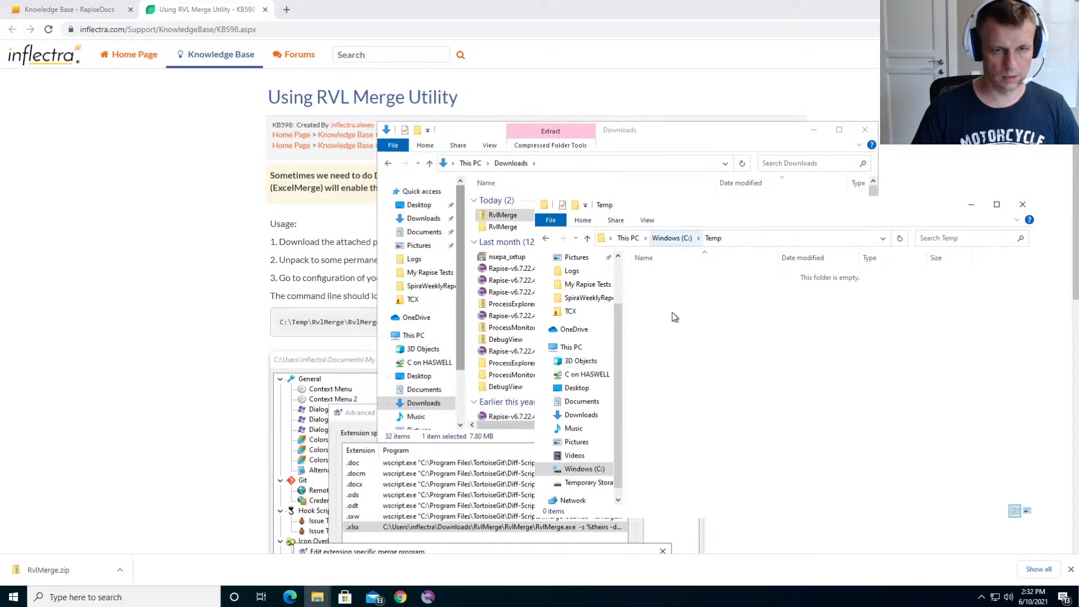
- Move the inner RvlMerge folder from Downloads\RvlMerge into C:\Temp and open the moved folder
{"action": "left_click", "coordinate": [560, 145]}
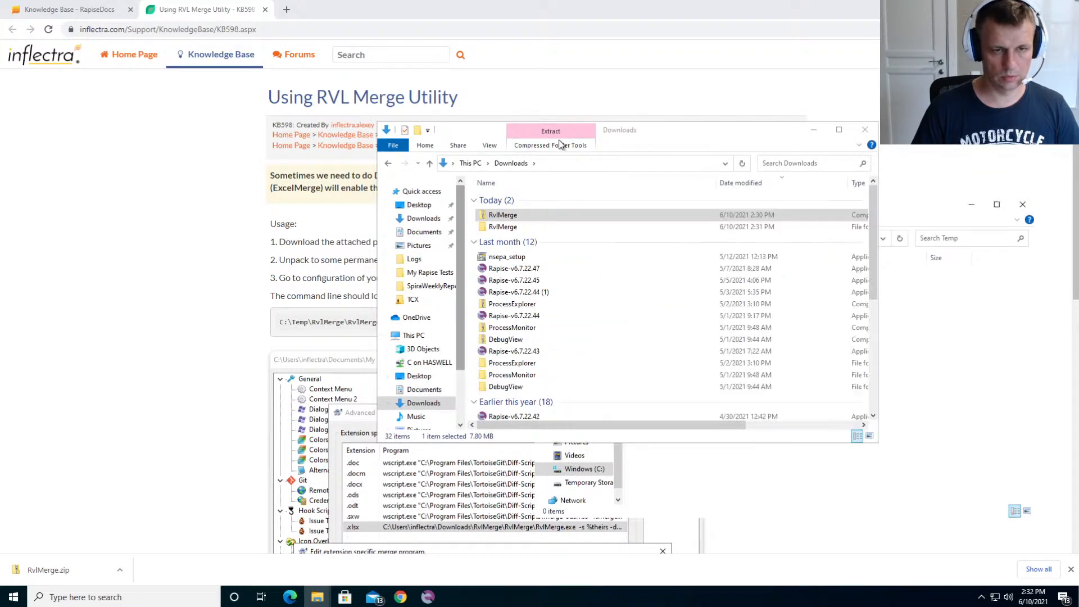
{"action": "left_click", "coordinate": [501, 228]}
{"action": "double_click", "coordinate": [502, 227]}
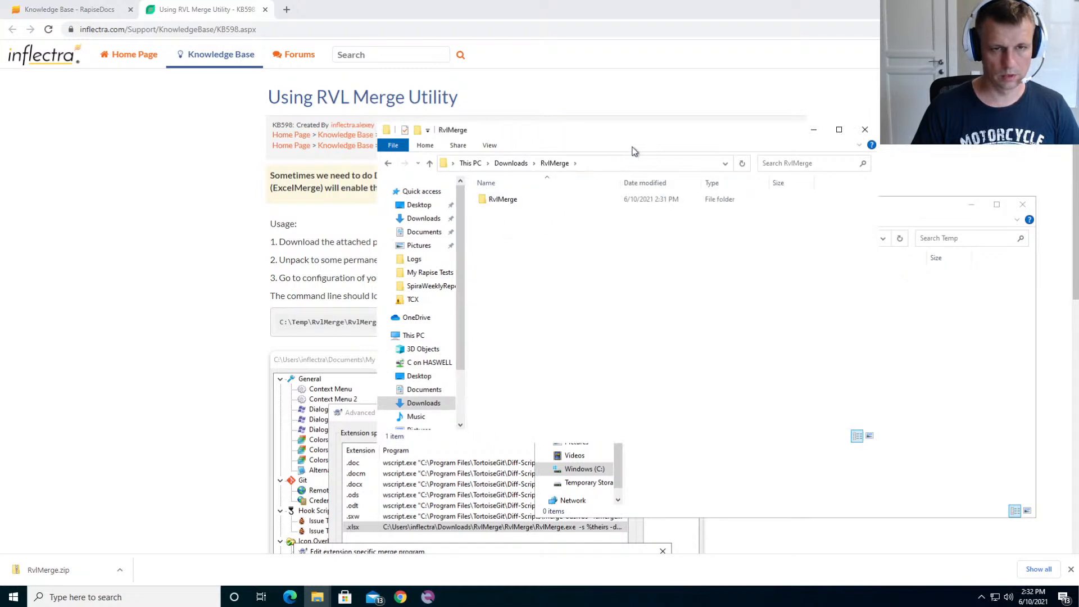
{"action": "left_click_drag", "start_coordinate": [540, 133], "coordinate": [333, 167]}
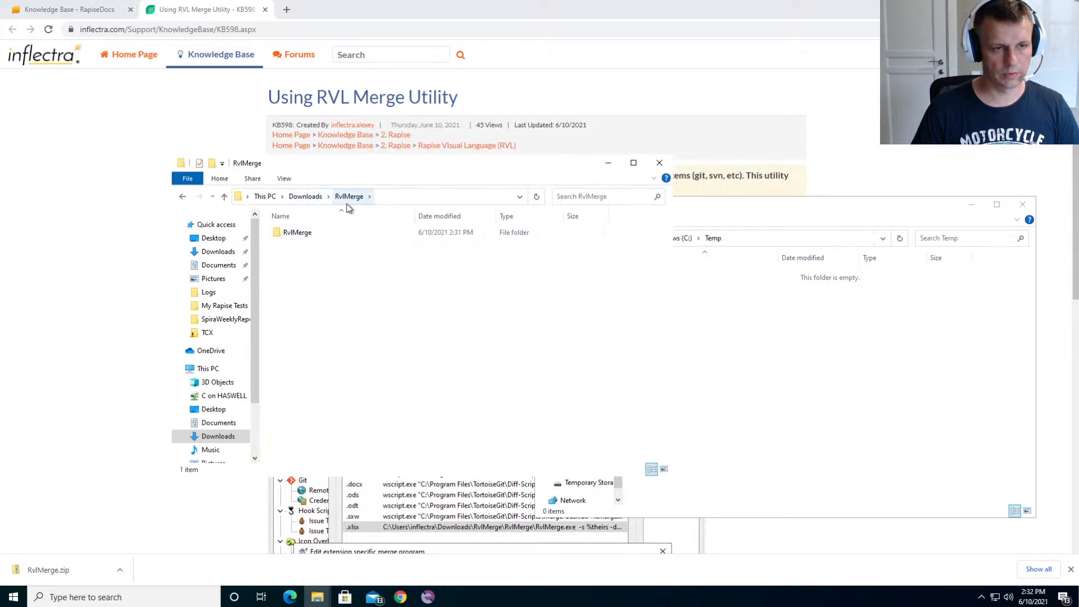
{"action": "left_click", "coordinate": [293, 236]}
{"action": "double_click", "coordinate": [292, 236]}
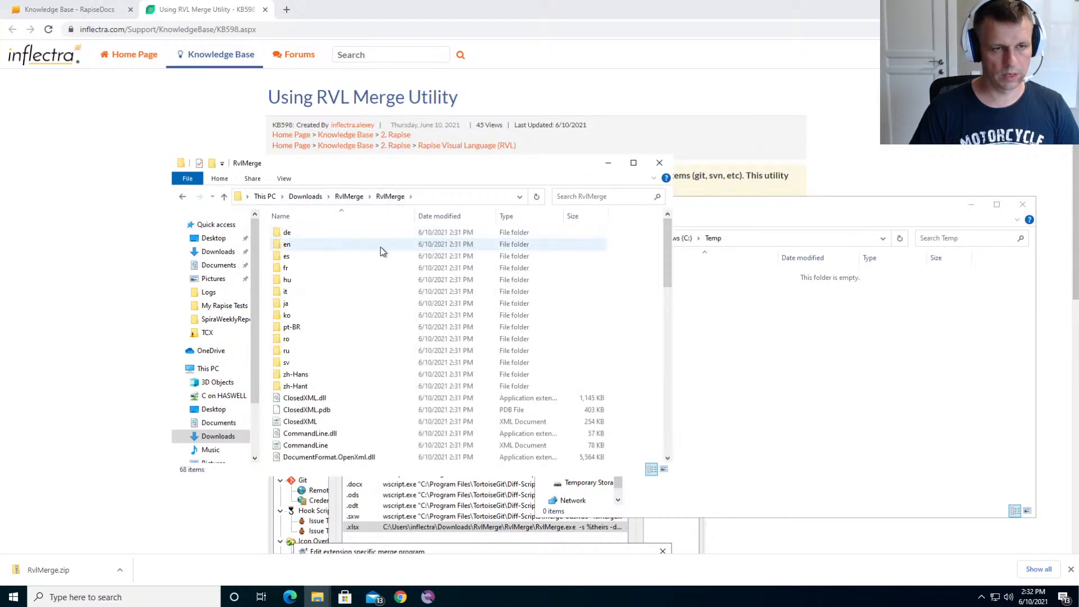
{"action": "key", "text": "alt+Left"}
{"action": "left_click_drag", "start_coordinate": [292, 234], "coordinate": [823, 351]}
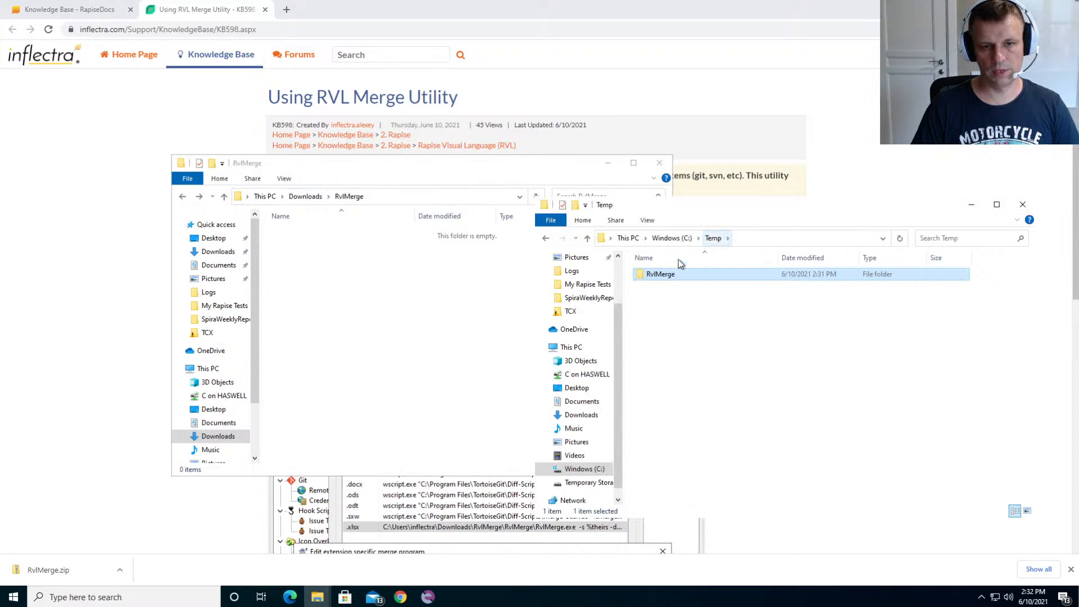
{"action": "double_click", "coordinate": [654, 277]}
{"action": "scroll", "coordinate": [686, 370], "scroll_direction": "down", "scroll_amount": 15}
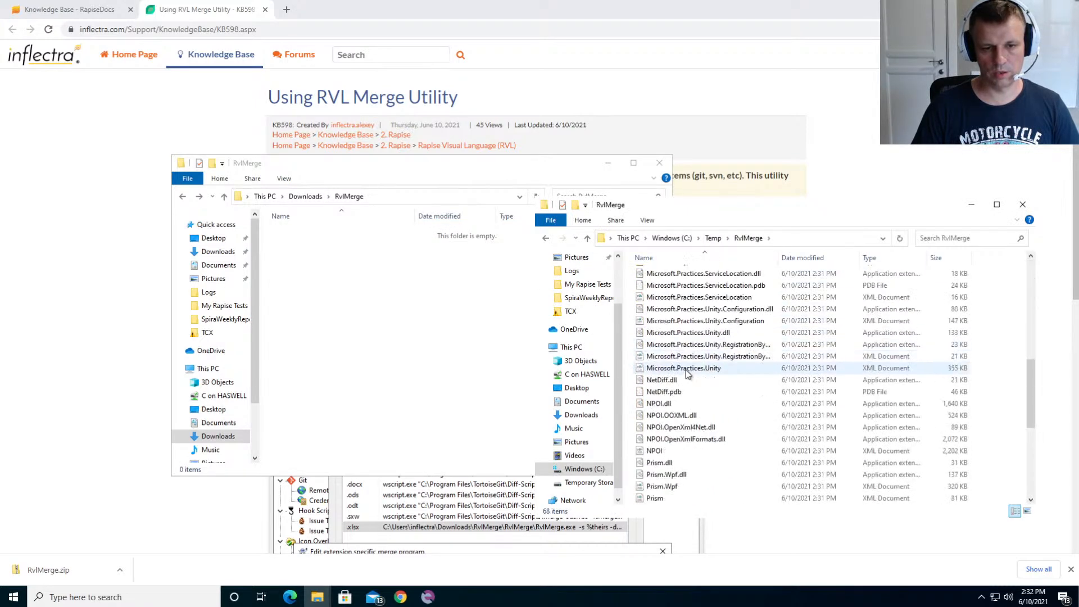
- Delete the RvlMerge archive and the leftover RvlMerge folder from Downloads, and close that window
{"action": "left_click", "coordinate": [494, 208]}
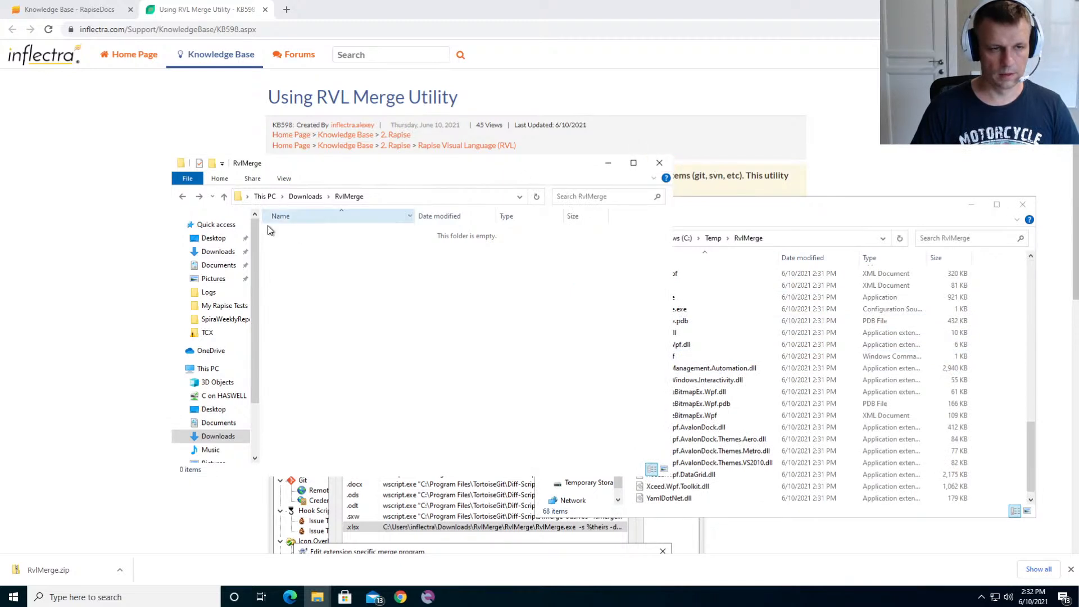
{"action": "left_click", "coordinate": [305, 196]}
{"action": "left_click", "coordinate": [303, 248], "text": "ctrl"}
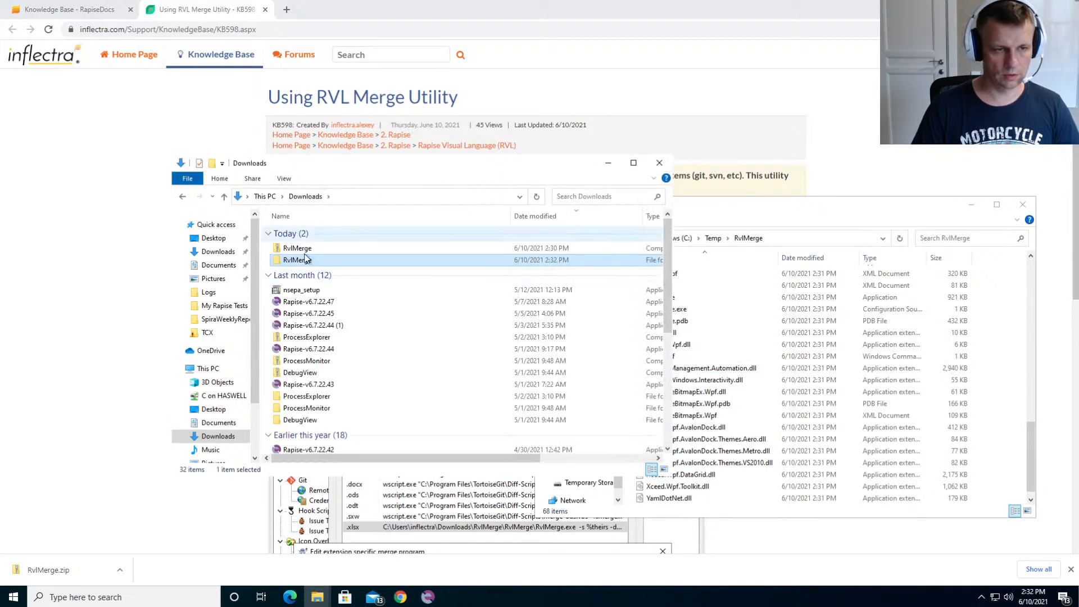
{"action": "key", "text": "Delete"}
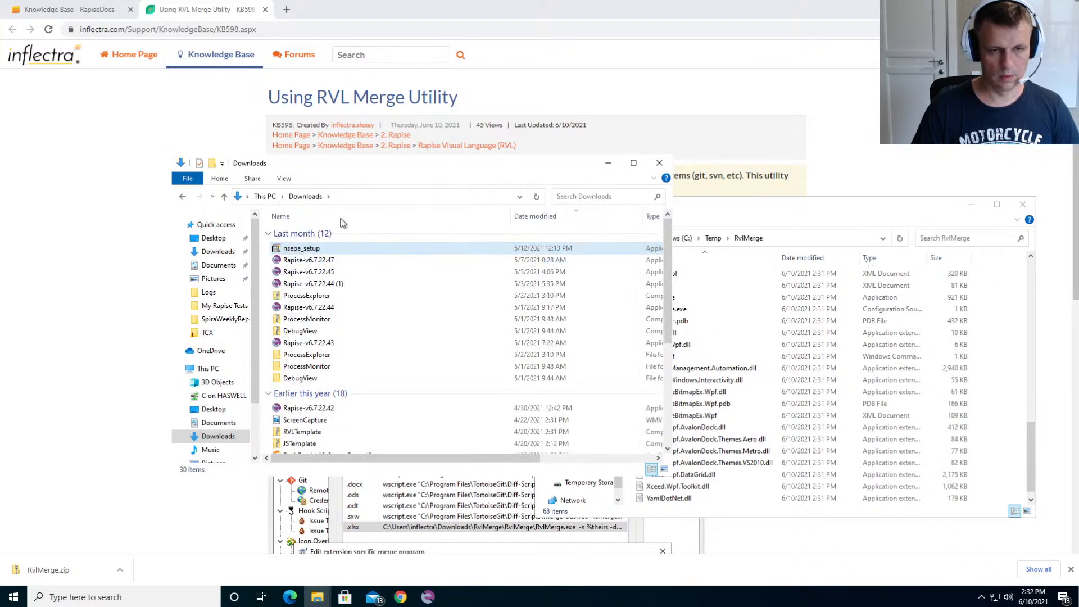
{"action": "left_click", "coordinate": [662, 165]}
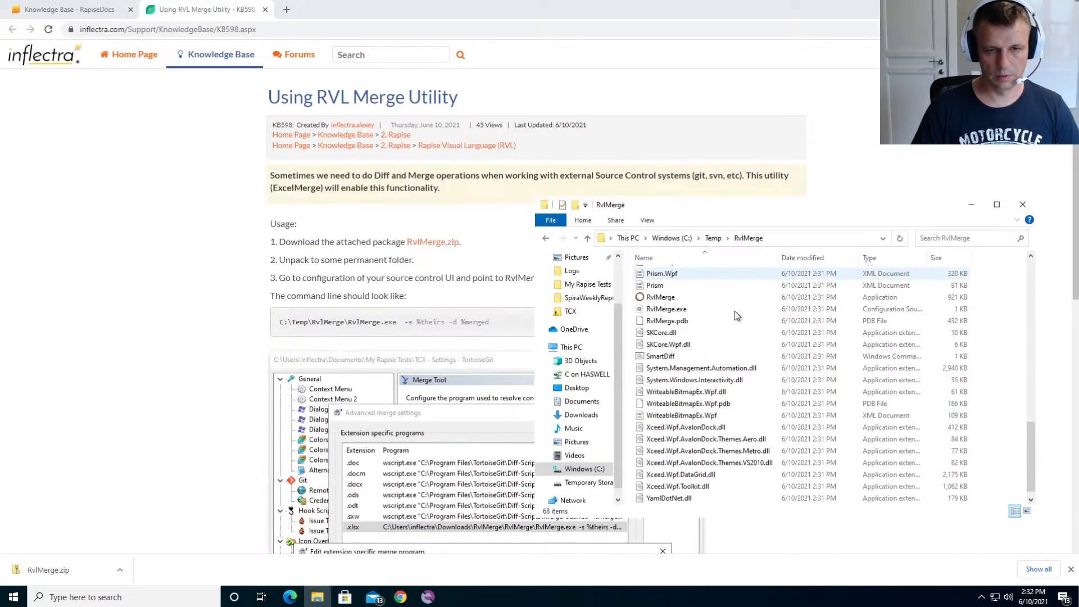
- Launch the RvlMerge application from C:\Temp\RvlMerge and load Data_Old.xlsx from the TCX folder as the source file
{"action": "left_click", "coordinate": [684, 300]}
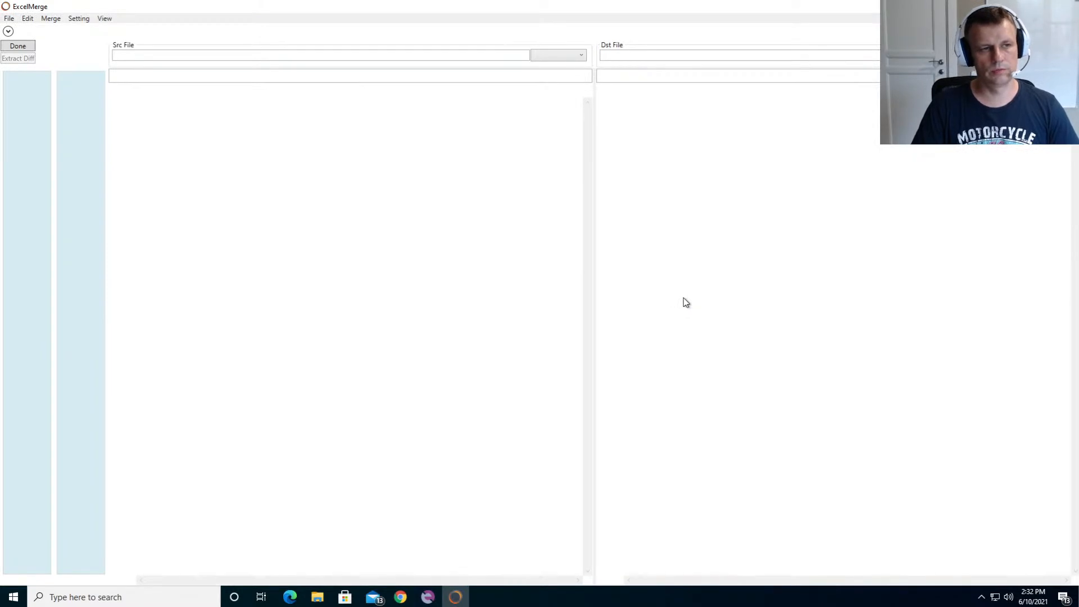
{"action": "left_click", "coordinate": [9, 19]}
{"action": "left_click", "coordinate": [34, 32]}
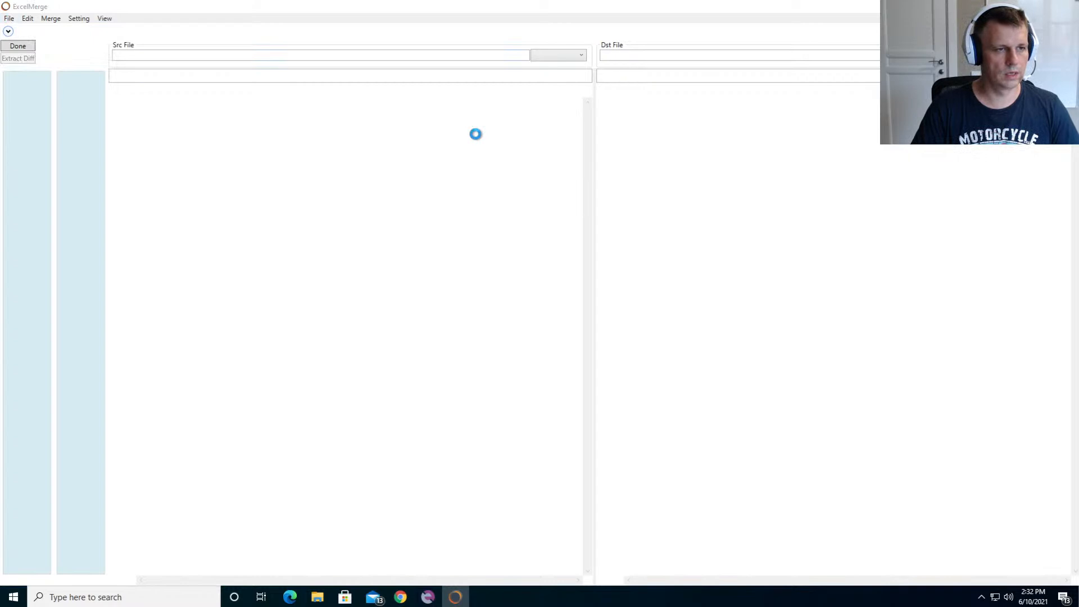
{"action": "double_click", "coordinate": [138, 108]}
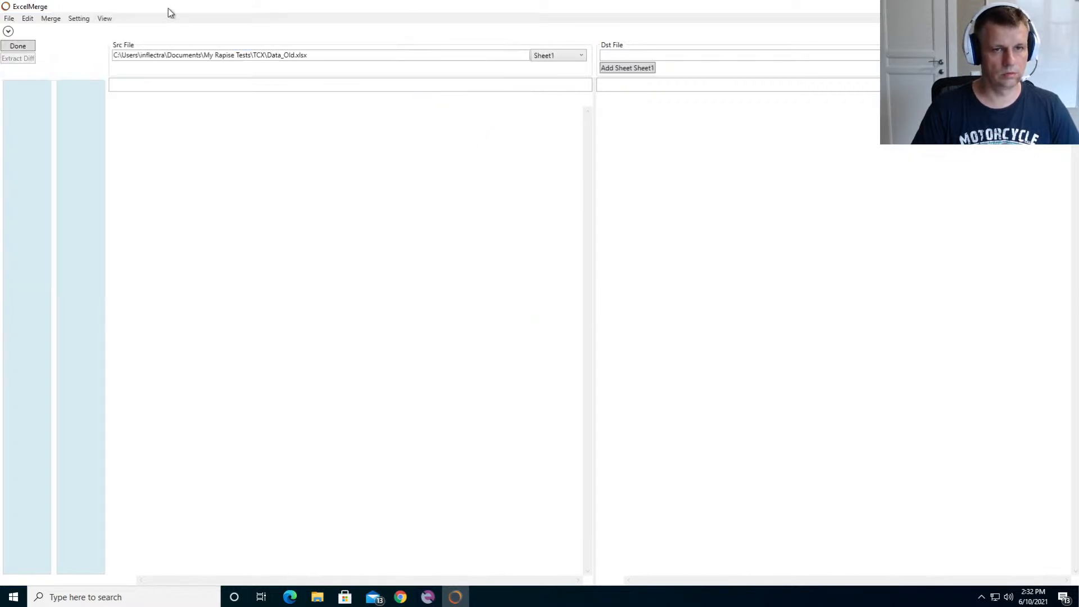
- Load Data_Old.xlsx as the destination file as well and dismiss the comparison message
{"action": "left_click", "coordinate": [9, 19]}
{"action": "left_click", "coordinate": [37, 43]}
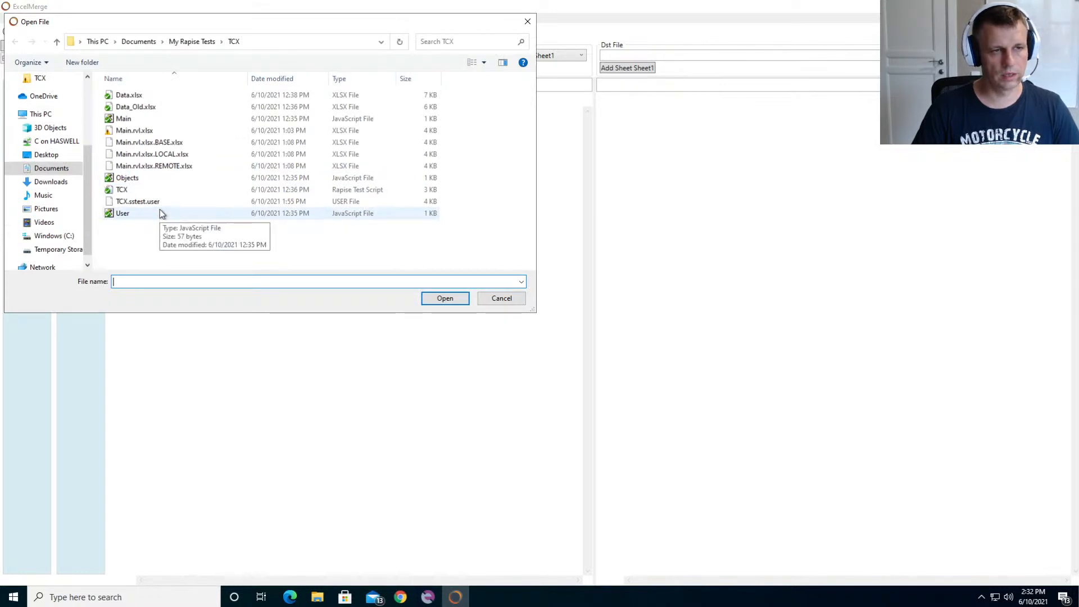
{"action": "double_click", "coordinate": [135, 106]}
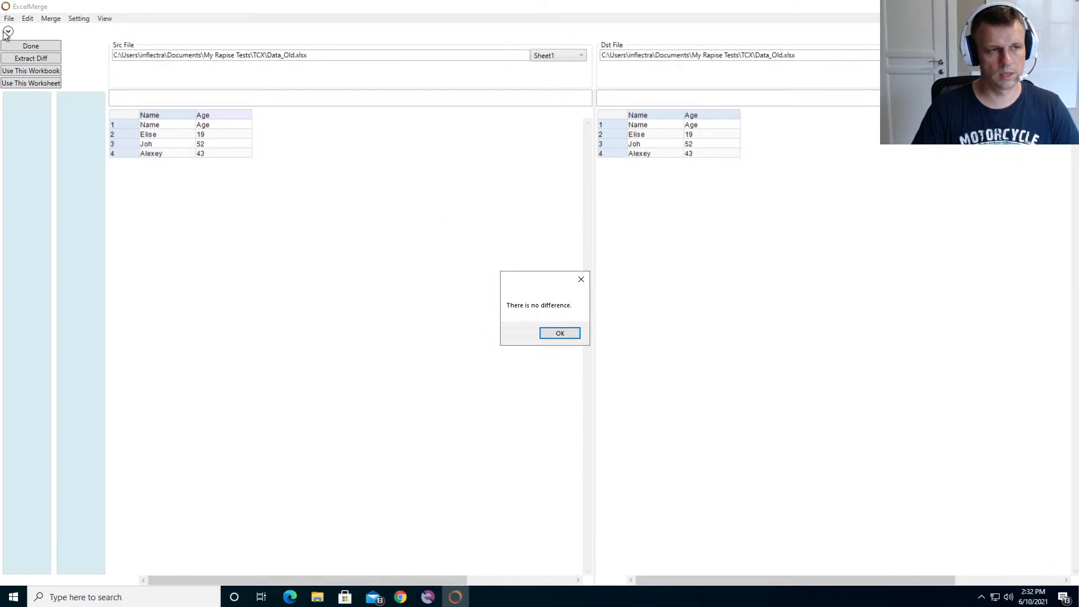
{"action": "left_click", "coordinate": [560, 333]}
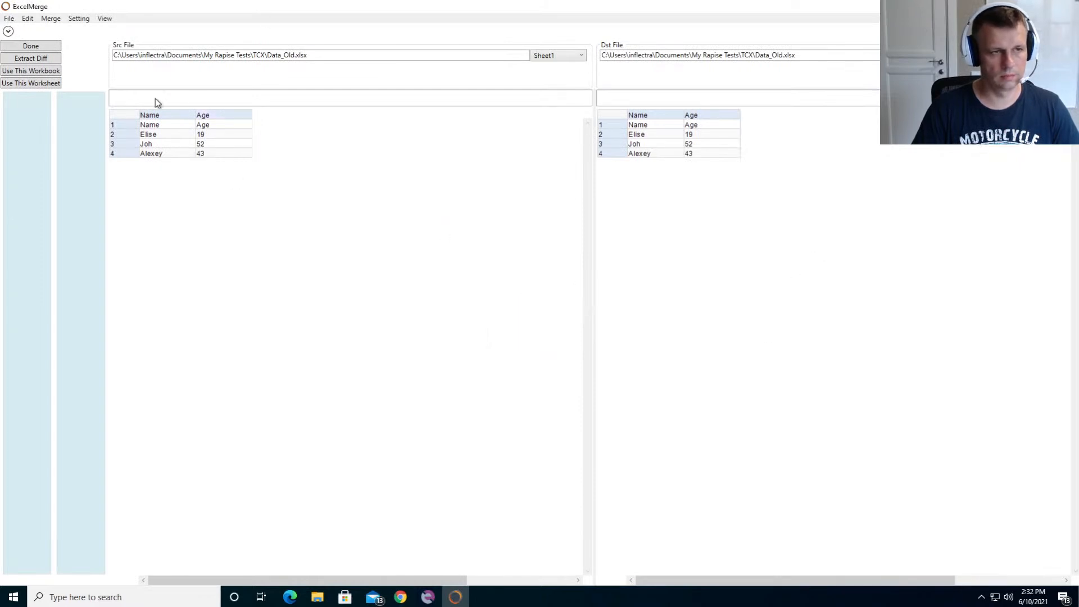
- Replace the destination file with Data.xlsx from the TCX folder
{"action": "left_click", "coordinate": [9, 18]}
{"action": "left_click", "coordinate": [35, 45]}
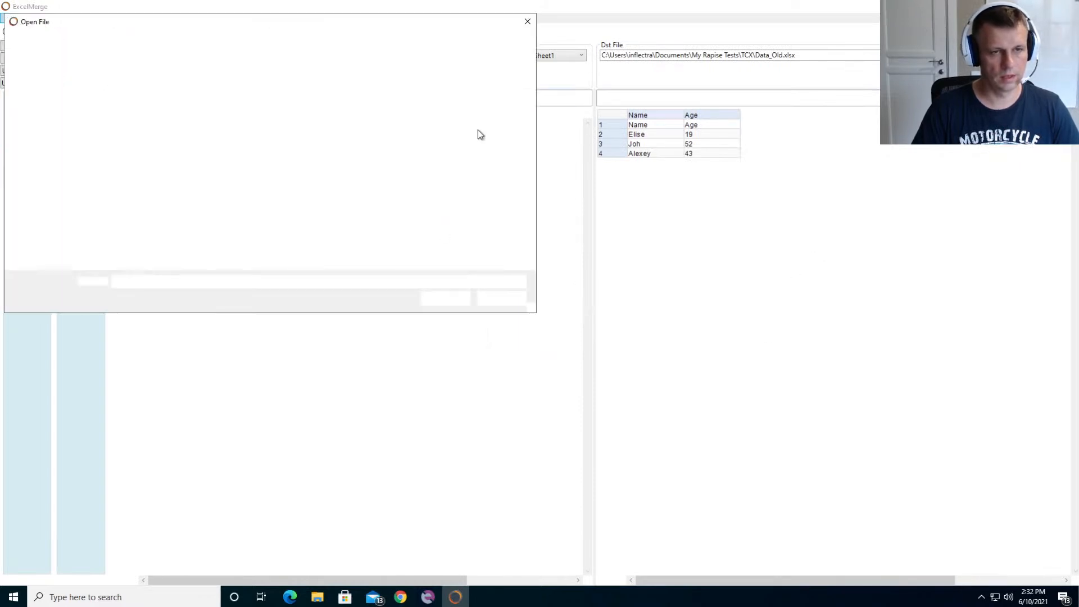
{"action": "double_click", "coordinate": [143, 95]}
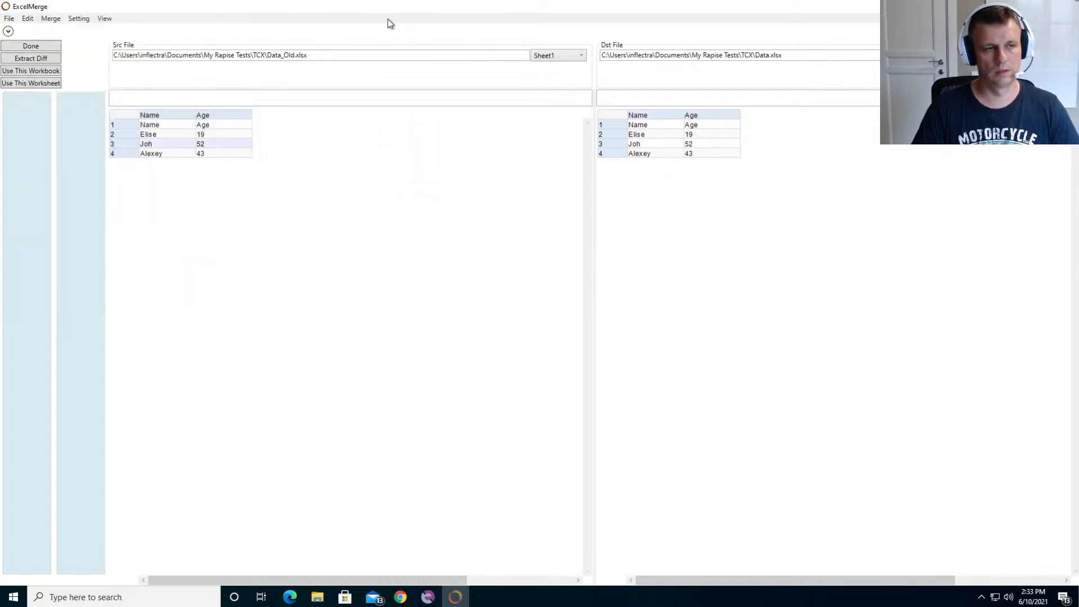
{"action": "left_click", "coordinate": [279, 215]}
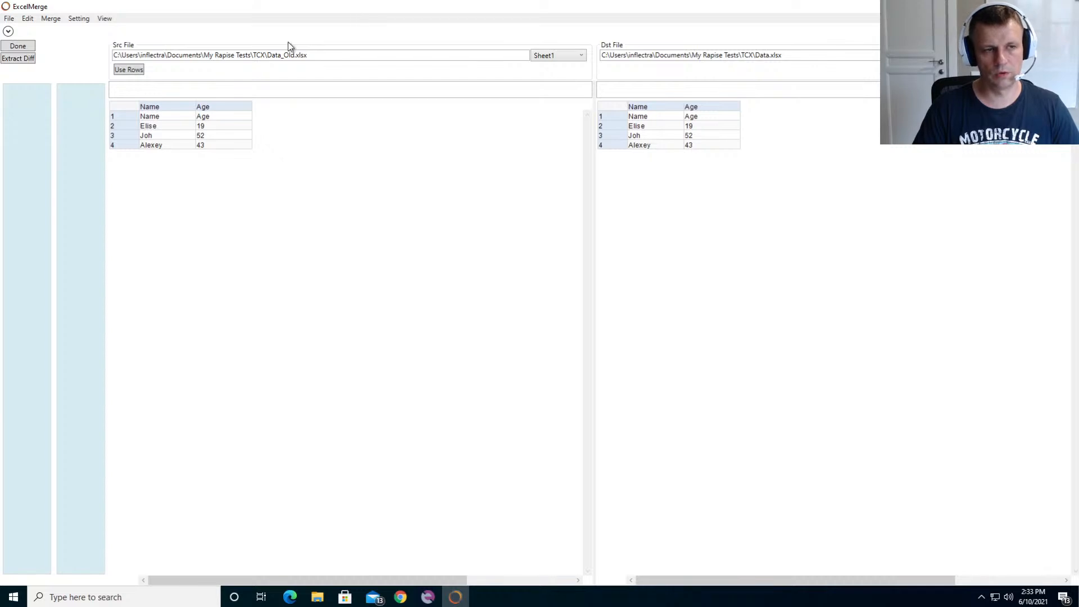
{"action": "left_click", "coordinate": [802, 56]}
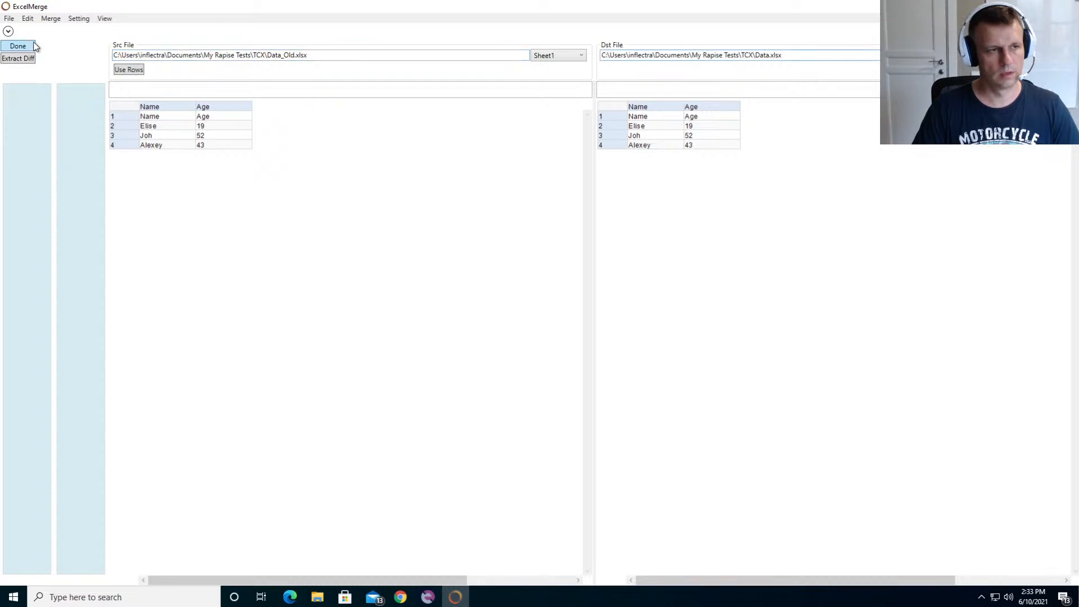
- Swap the source and destination files and swap them back to refresh the comparison
{"action": "left_click", "coordinate": [8, 31]}
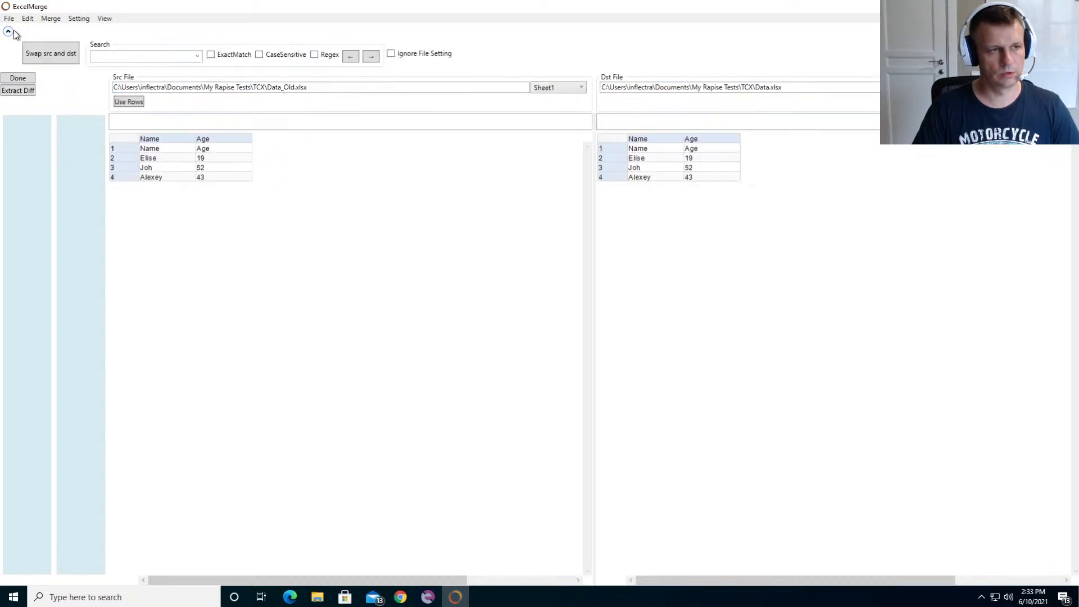
{"action": "left_click", "coordinate": [50, 57]}
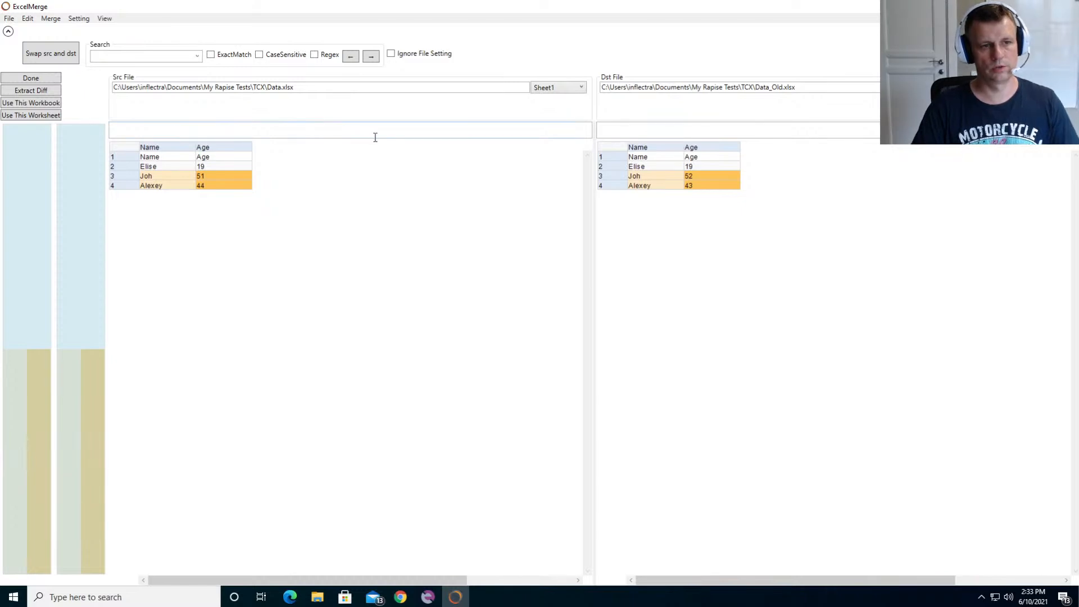
{"action": "left_click", "coordinate": [62, 54]}
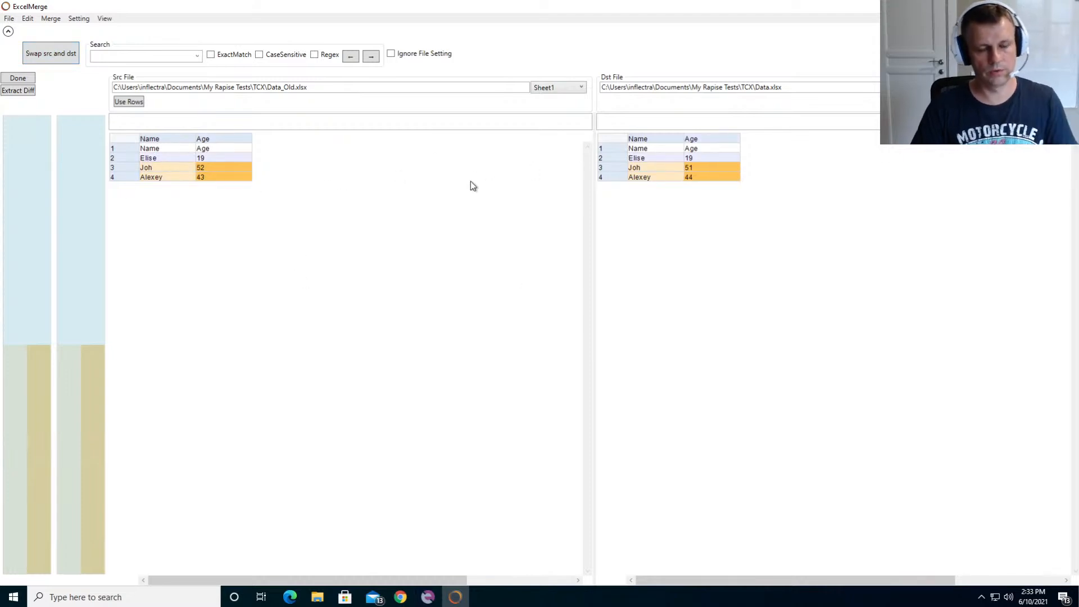
- Compare row 3 and its Age cell between the source and destination sheets
{"action": "left_click", "coordinate": [118, 168]}
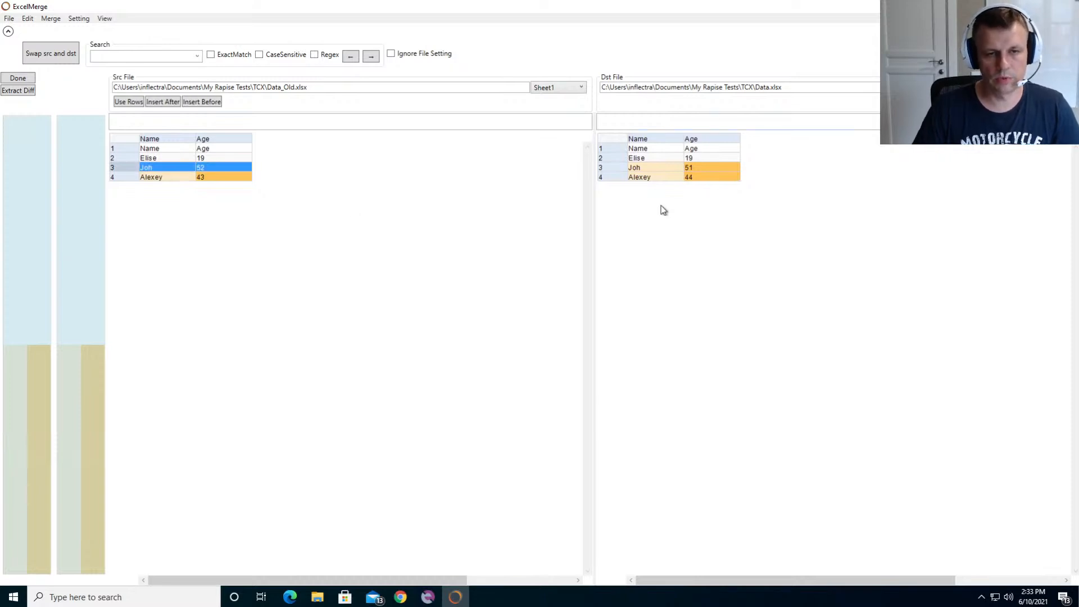
{"action": "left_click", "coordinate": [623, 168]}
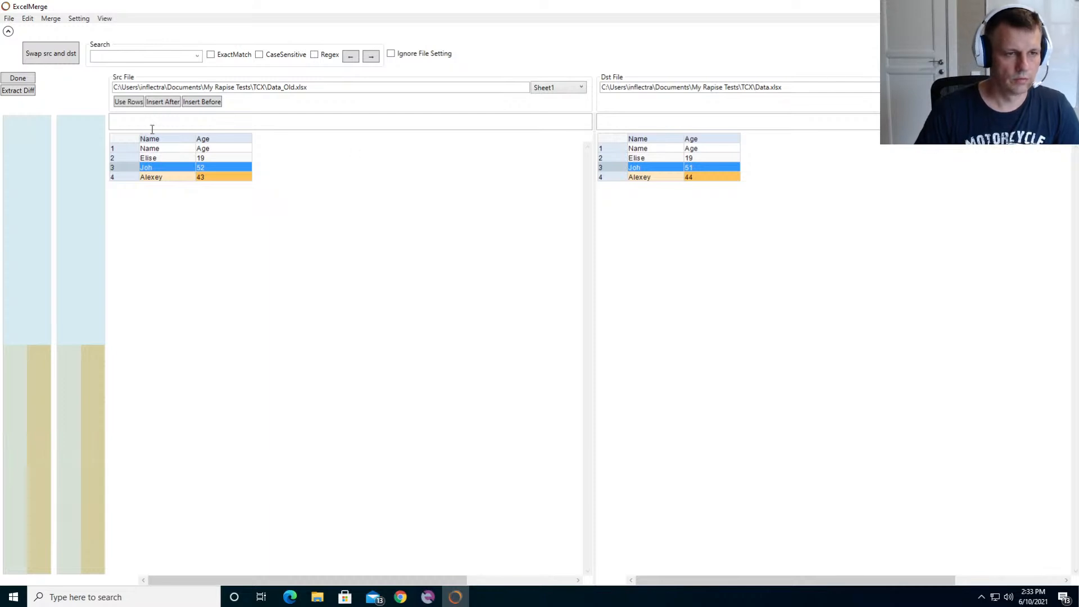
{"action": "left_click", "coordinate": [121, 149]}
{"action": "left_click", "coordinate": [210, 290]}
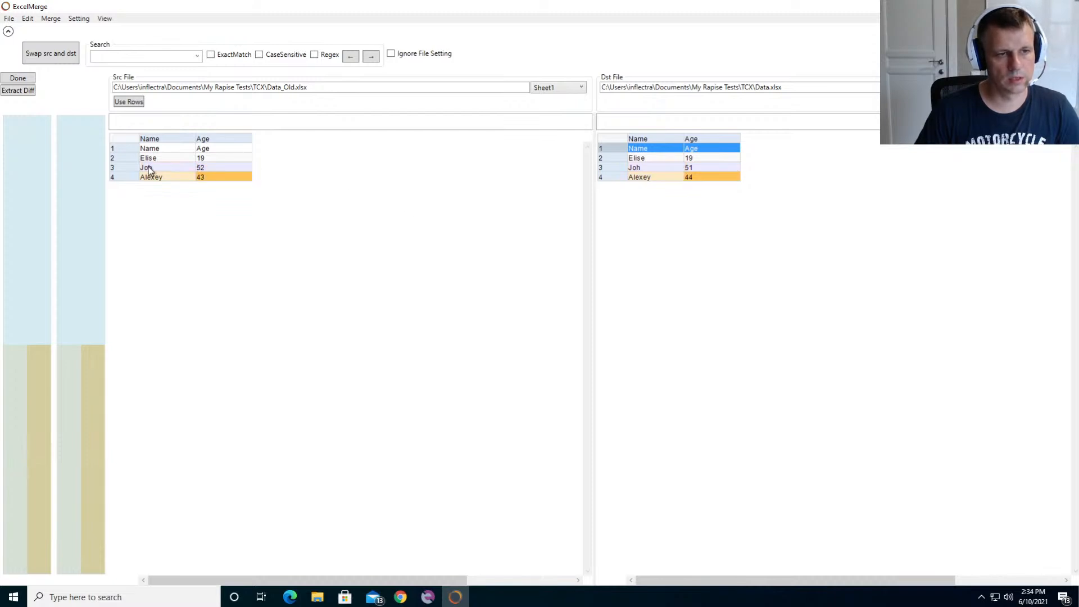
{"action": "left_click", "coordinate": [207, 167]}
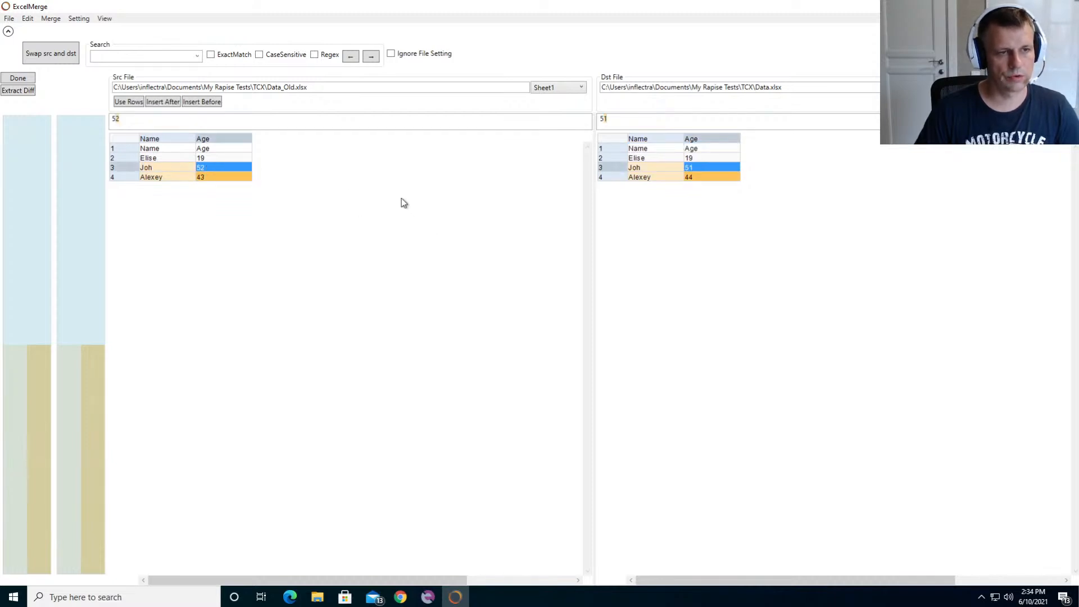
{"action": "left_click_drag", "start_coordinate": [616, 119], "coordinate": [600, 119]}
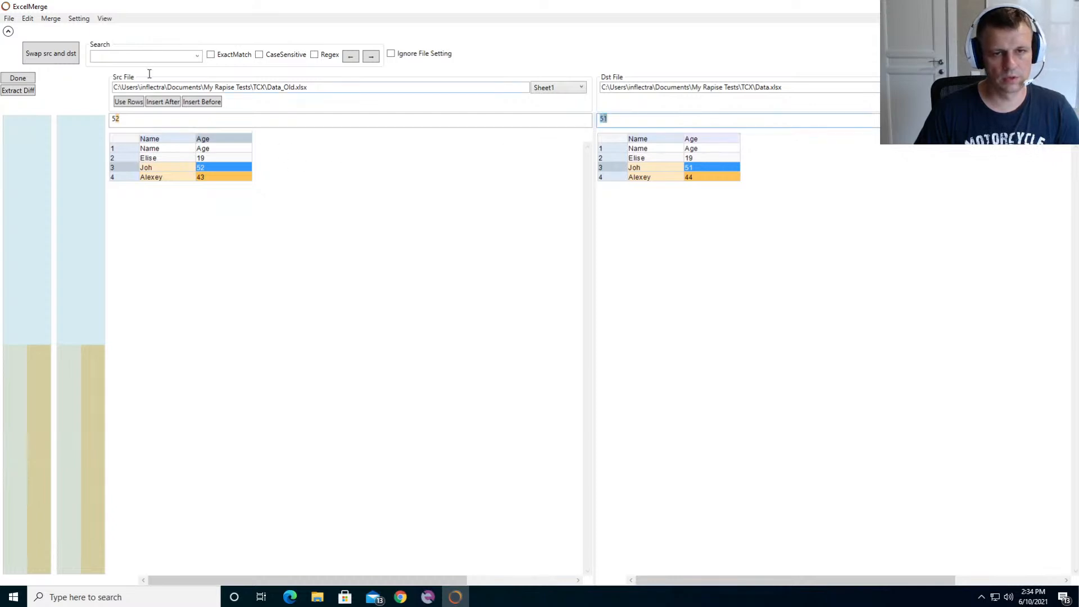
{"action": "left_click", "coordinate": [126, 118]}
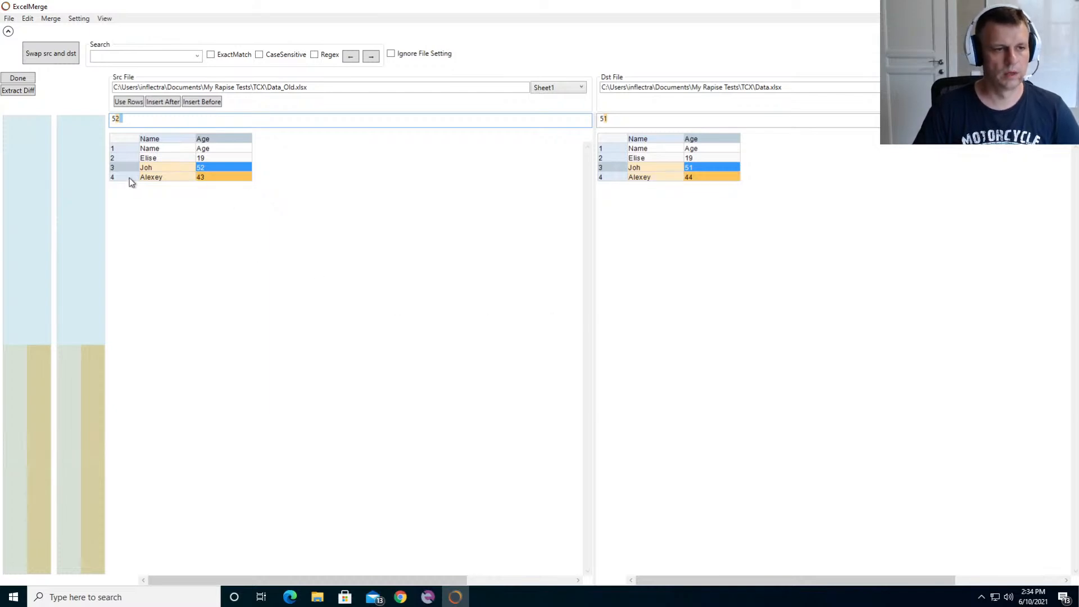
- Insert row 3 of the source sheet before row 3 of the destination sheet, and check destination rows 3 and 4
{"action": "left_click", "coordinate": [117, 165]}
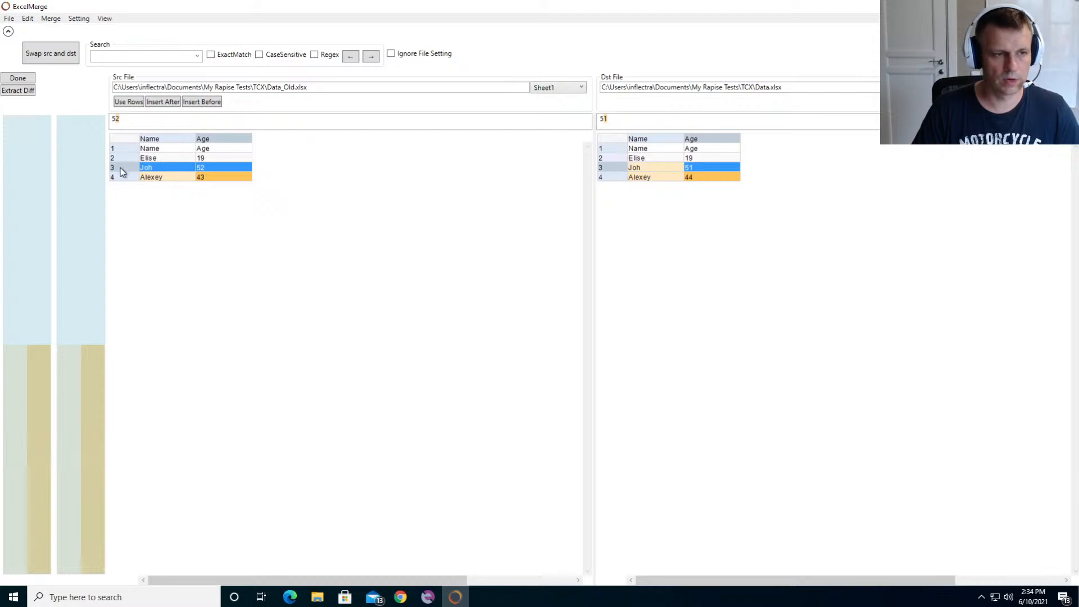
{"action": "left_click", "coordinate": [612, 171]}
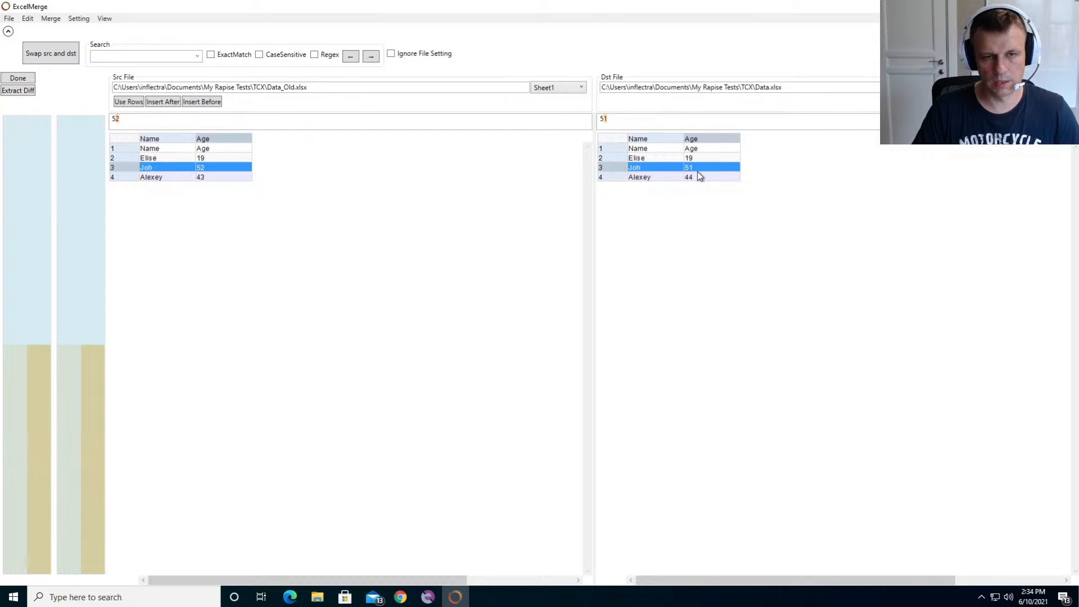
{"action": "left_click", "coordinate": [129, 102]}
{"action": "left_click", "coordinate": [163, 103]}
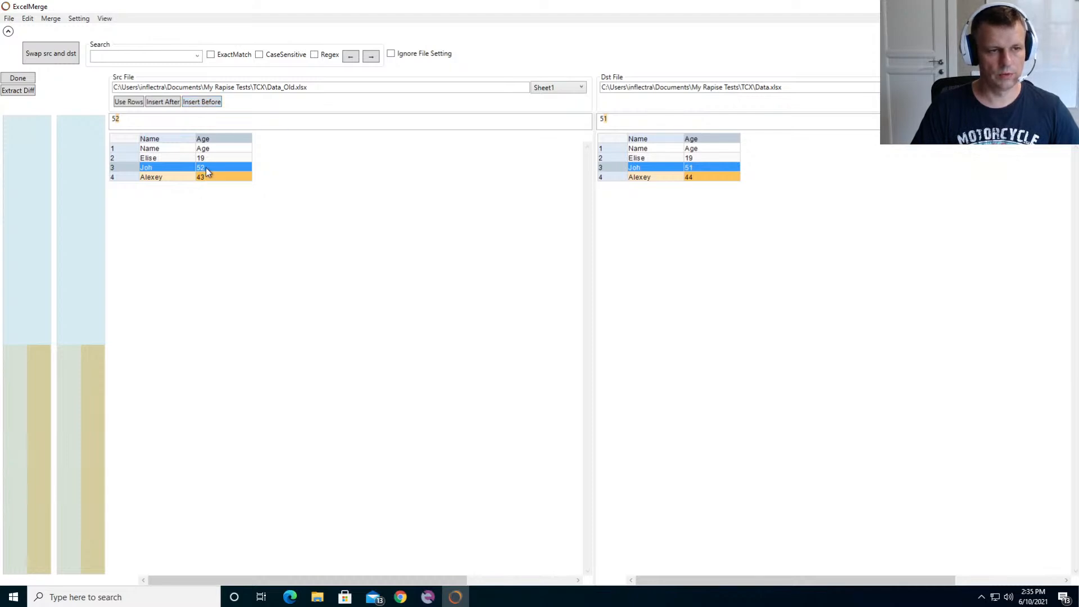
{"action": "left_click", "coordinate": [207, 101]}
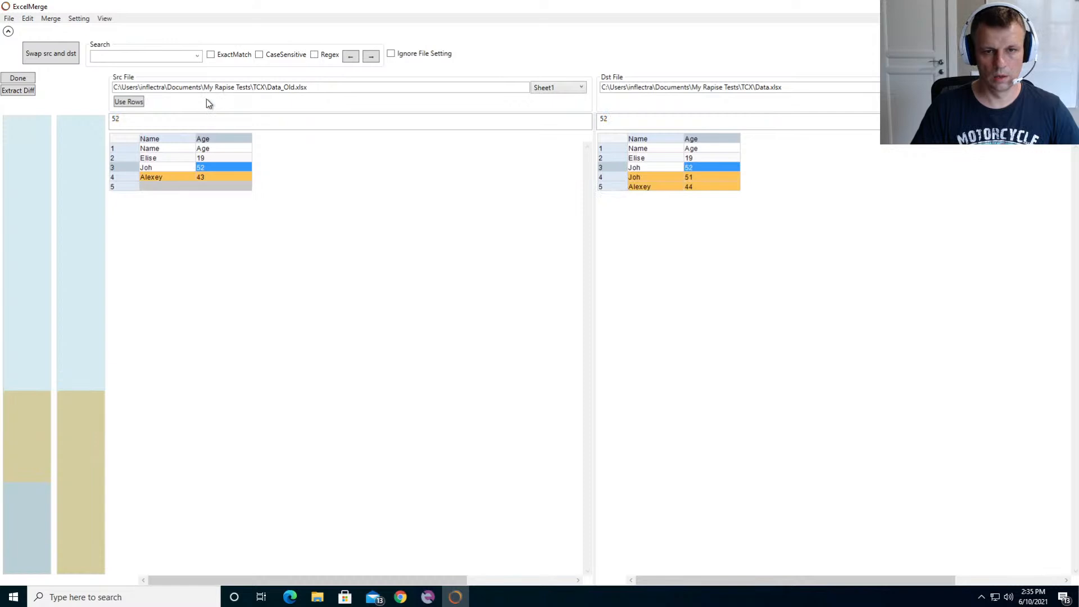
{"action": "left_click", "coordinate": [614, 170]}
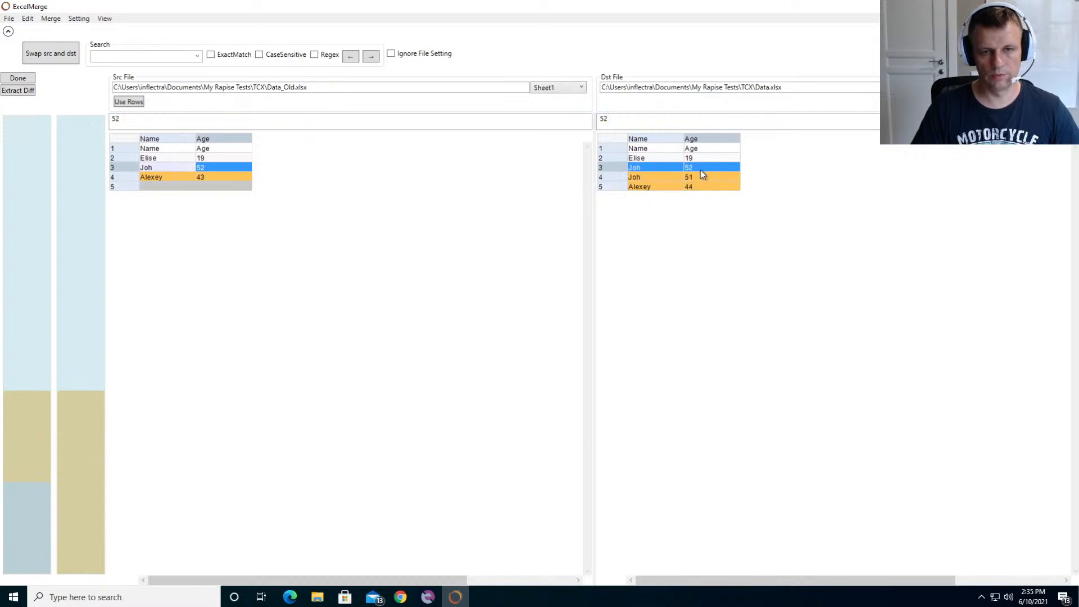
{"action": "left_click", "coordinate": [617, 177]}
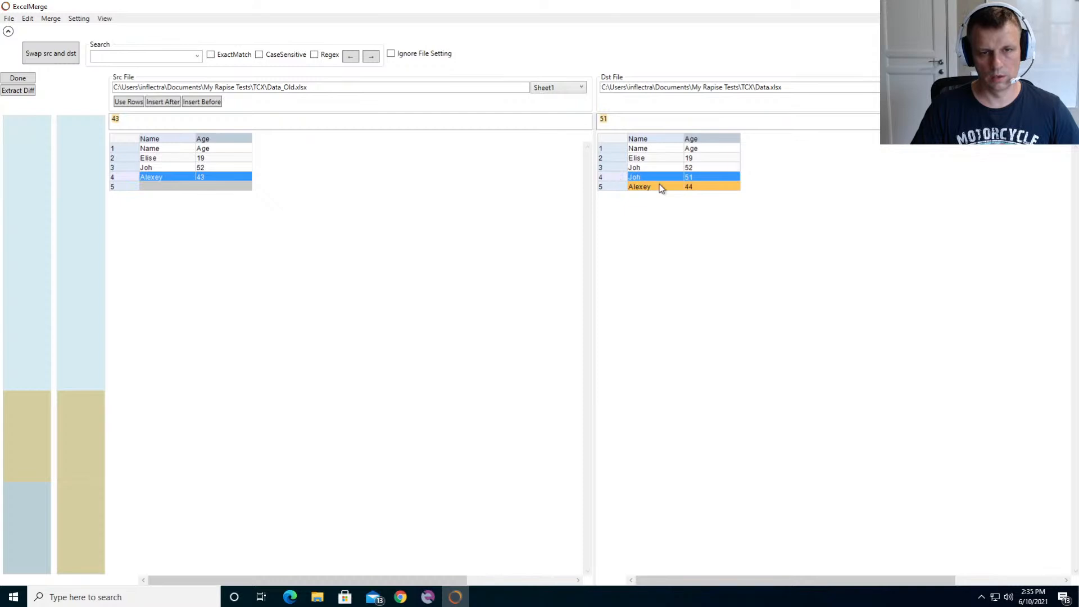
- Compare rows 4 and 5 between the source and destination sheets, and close the comparison window
{"action": "left_click", "coordinate": [610, 186]}
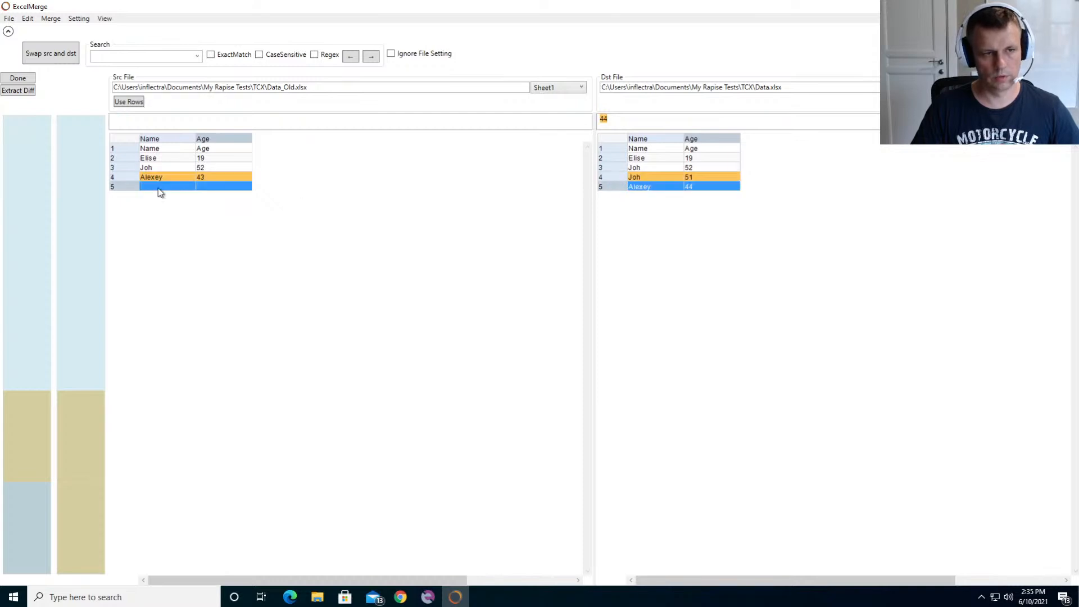
{"action": "left_click", "coordinate": [131, 177]}
{"action": "left_click", "coordinate": [120, 186]}
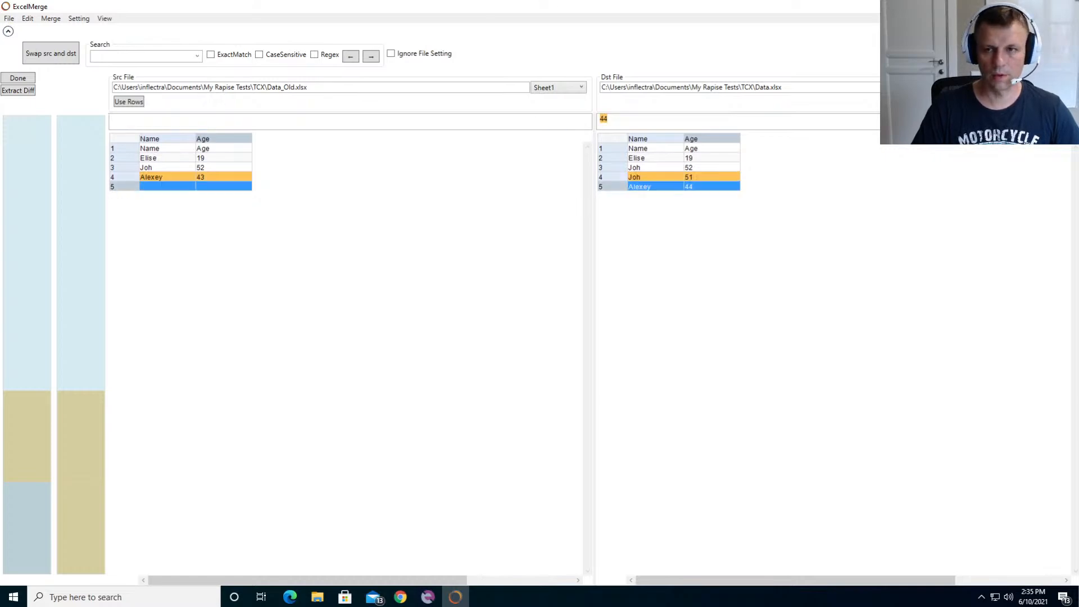
{"action": "left_click", "coordinate": [1066, 6]}
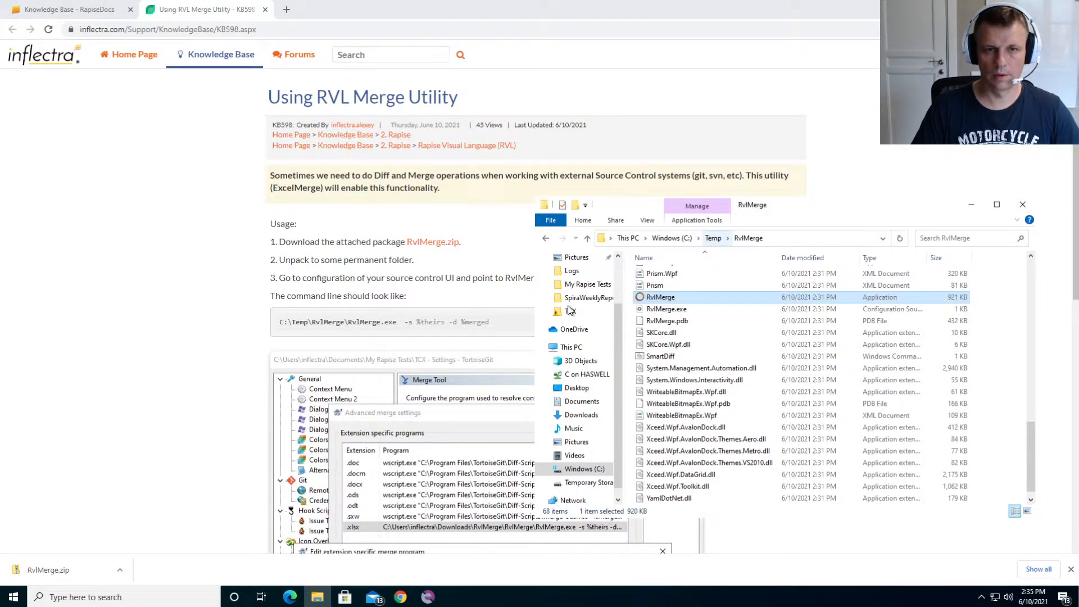
- Switch to Rapise and create a new local desktop test named RvlMergeSample in the My Rapise Tests folder
{"action": "left_click", "coordinate": [428, 598]}
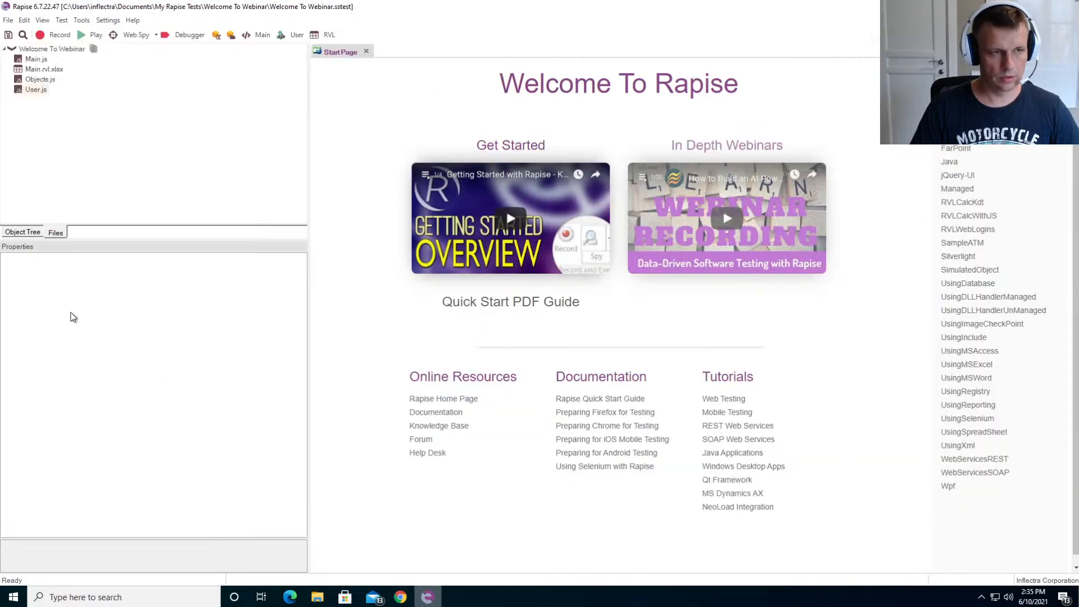
{"action": "left_click", "coordinate": [6, 21]}
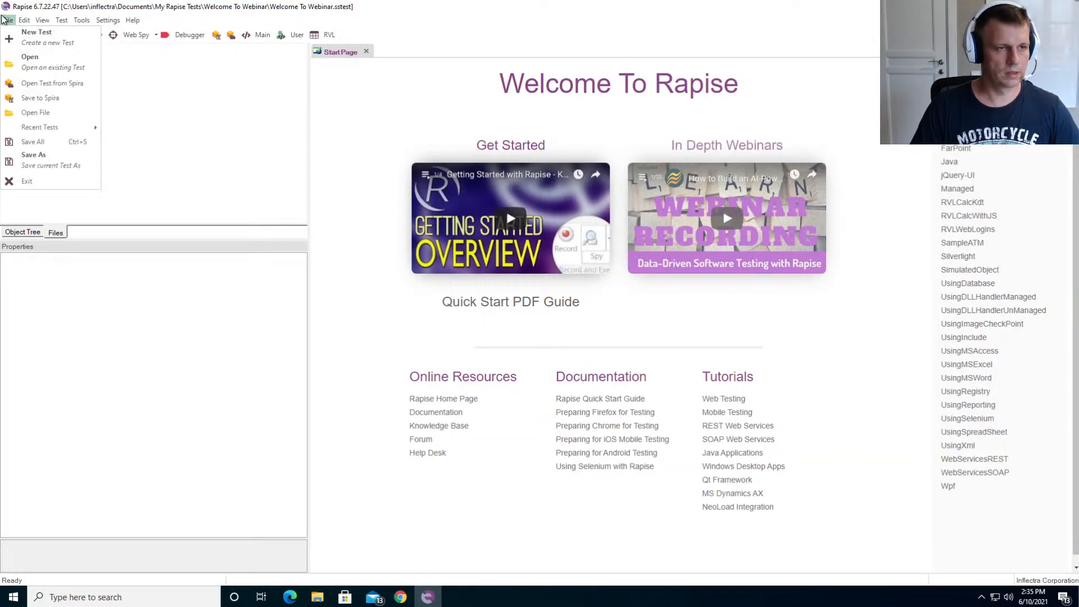
{"action": "left_click", "coordinate": [19, 38]}
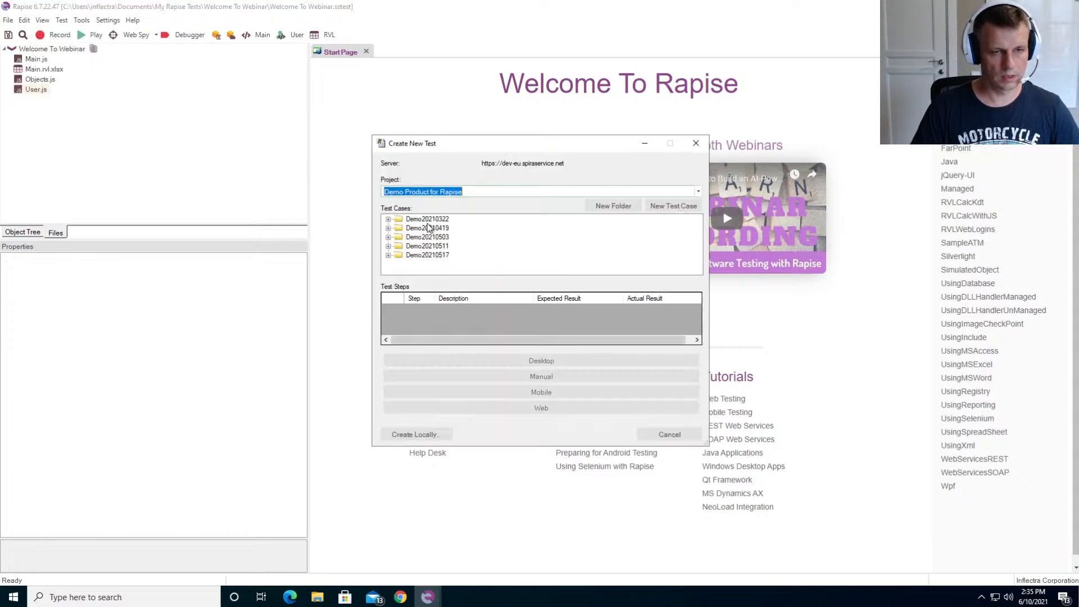
{"action": "left_click", "coordinate": [413, 436]}
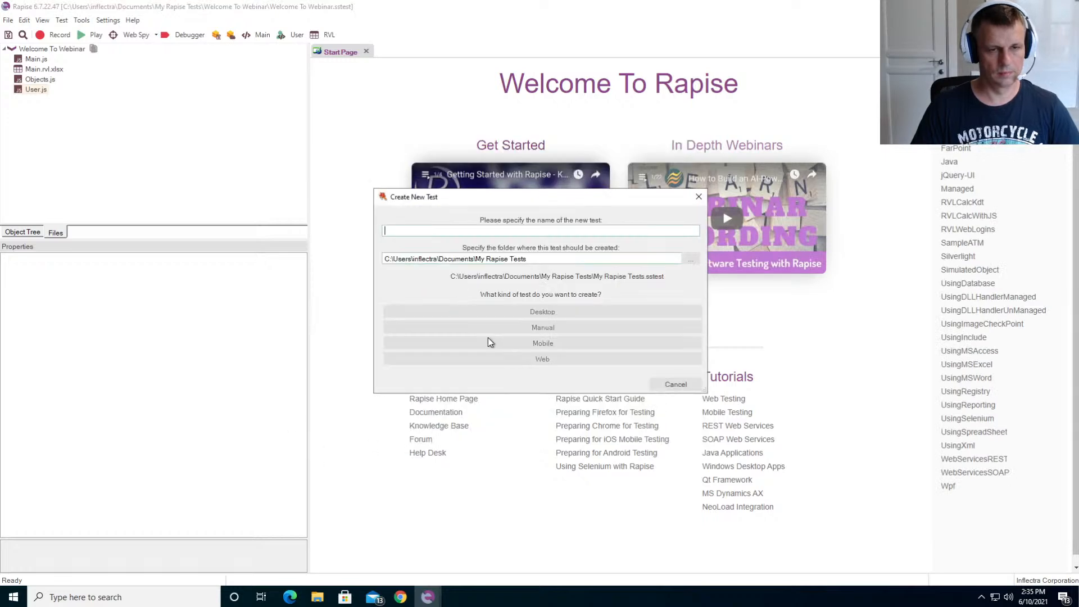
{"action": "type", "text": "RvlMer"}
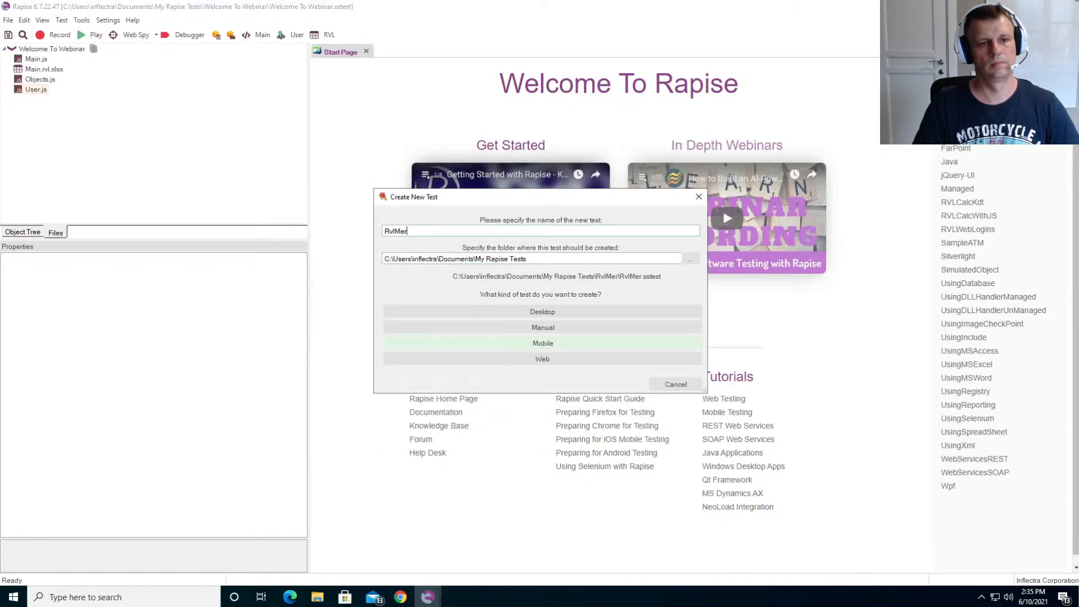
{"action": "type", "text": "geSample"}
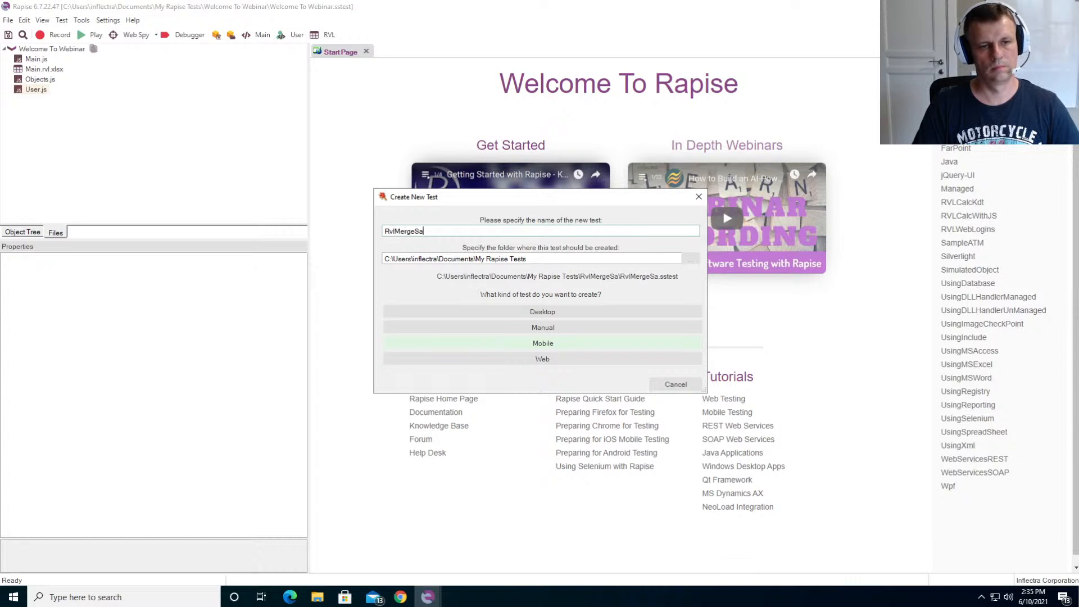
{"action": "left_click", "coordinate": [545, 312]}
{"action": "left_click", "coordinate": [580, 290]}
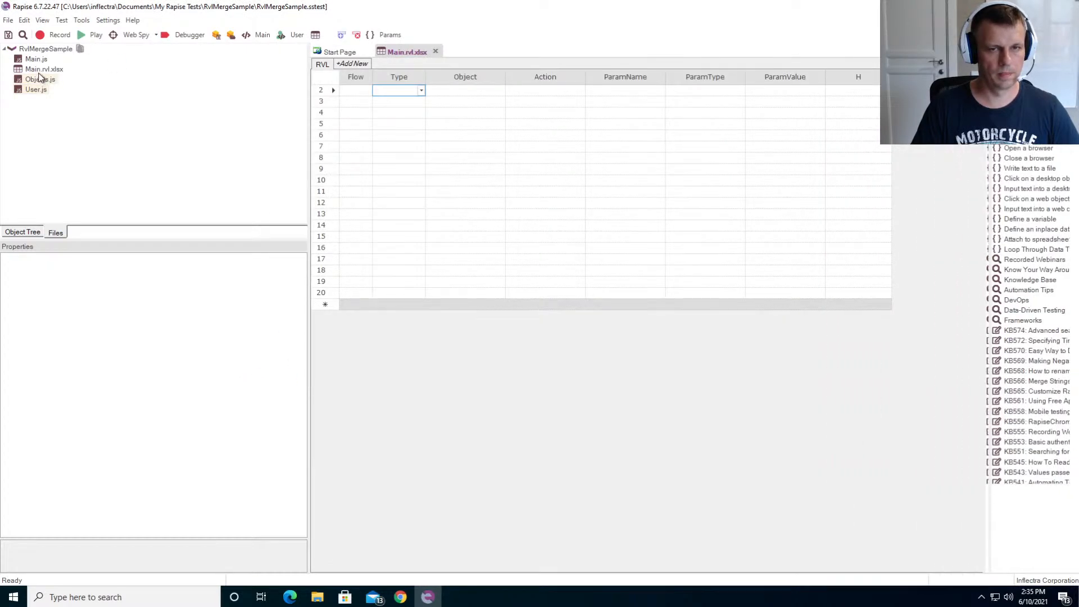
- Open Main.rvl.xlsx and add an Assert with the param1 == param2 condition starting at row 4
{"action": "left_click", "coordinate": [39, 70]}
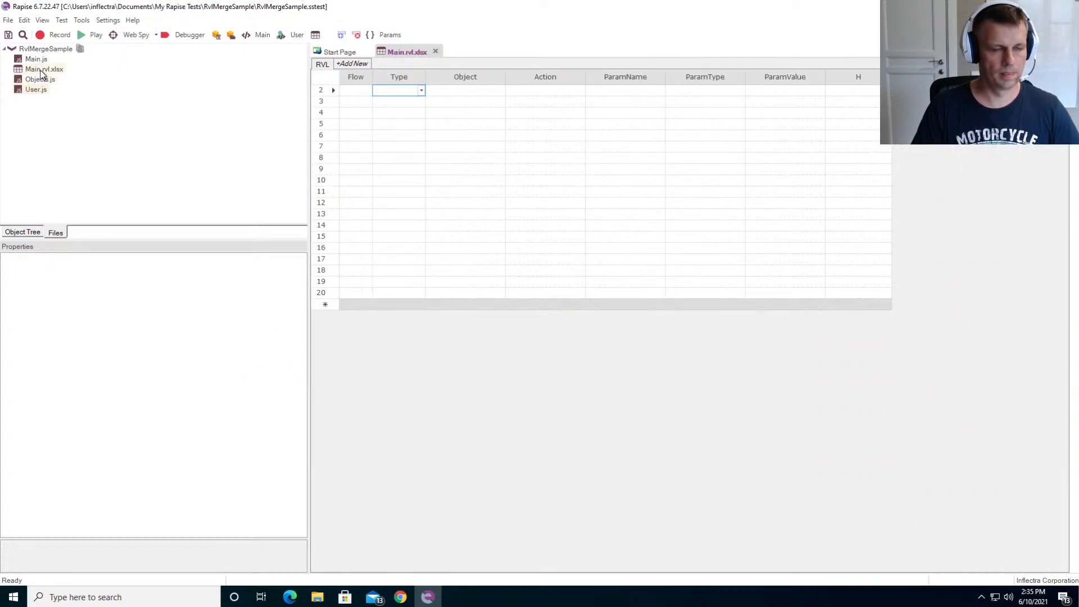
{"action": "left_click", "coordinate": [429, 113]}
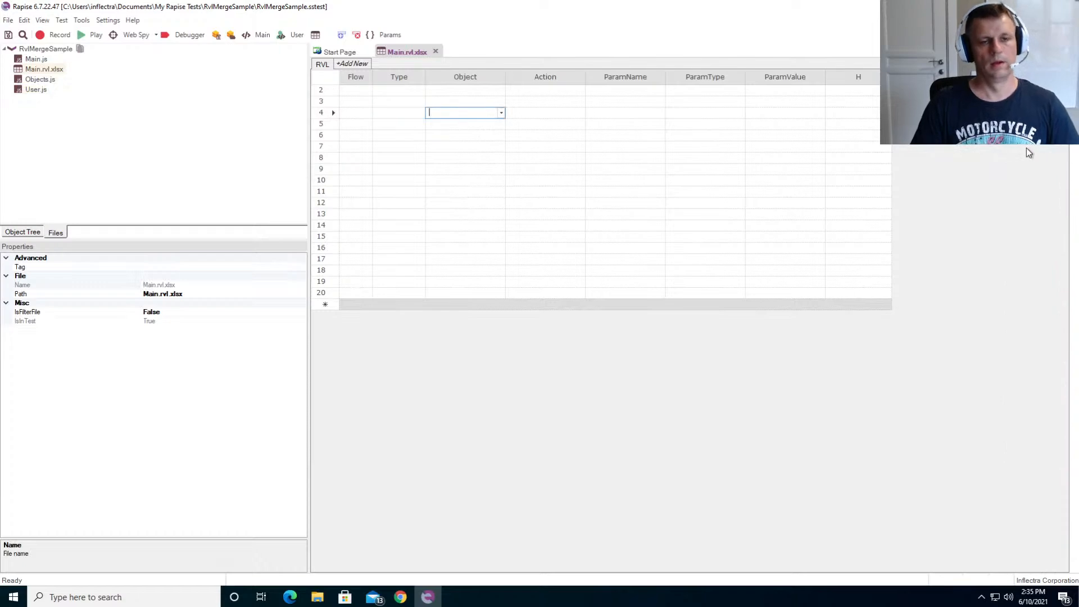
{"action": "key", "text": "shift+Tab"}
{"action": "type", "text": "As"}
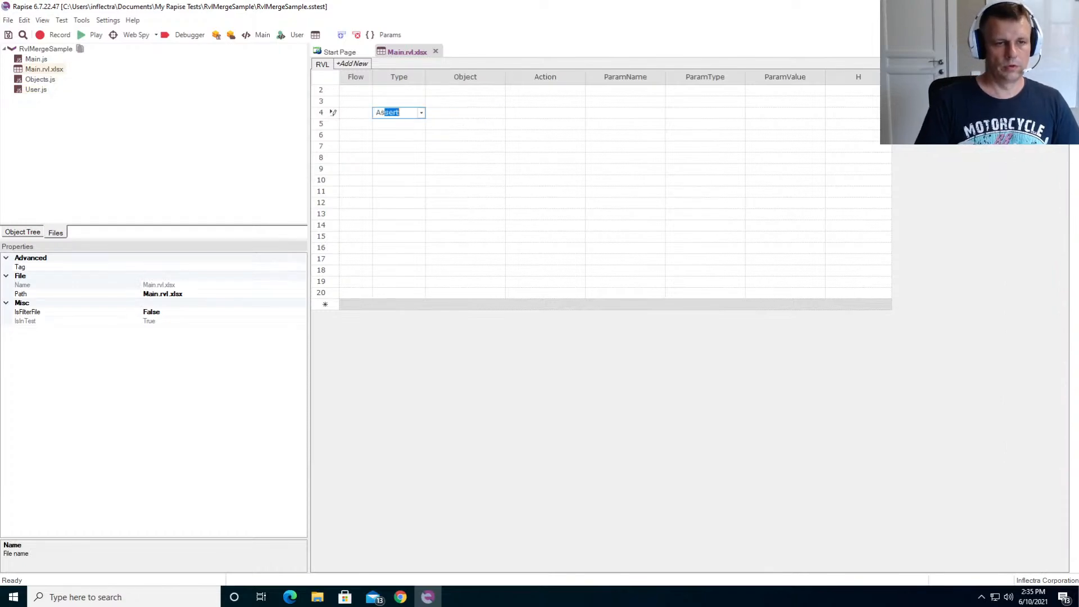
{"action": "key", "text": "Tab"}
- Add an Action in row 10 that uses the Tester object's Message action
{"action": "key", "text": "Down"}
{"action": "key", "text": "Down"}
{"action": "key", "text": "Down"}
{"action": "key", "text": "Down"}
{"action": "key", "text": "Down"}
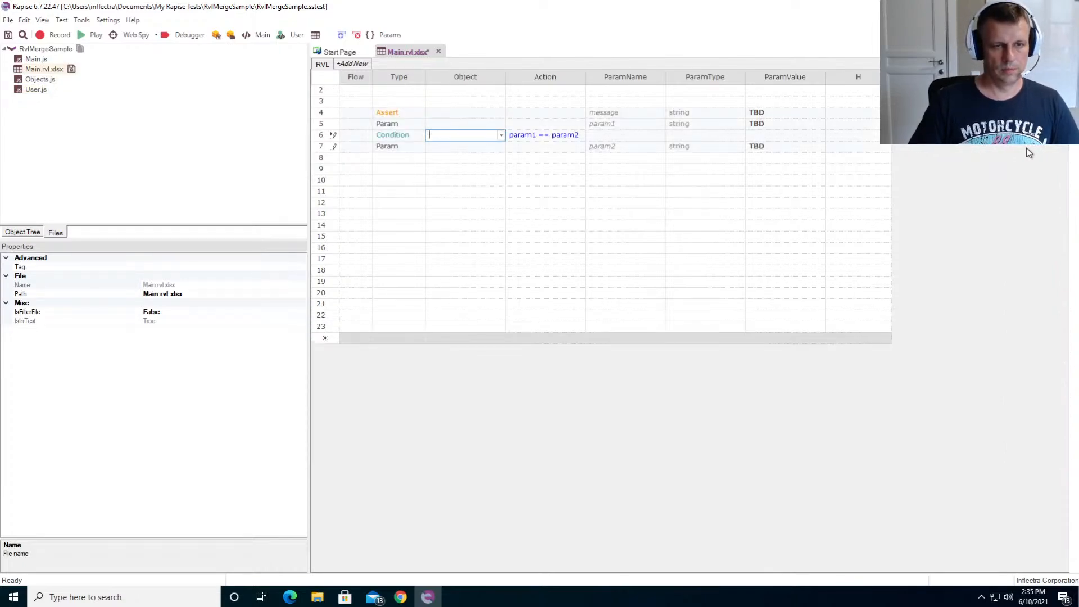
{"action": "key", "text": "Down"}
{"action": "key", "text": "shift+Tab"}
{"action": "key", "text": "Tab"}
{"action": "type", "text": "TES"}
{"action": "key", "text": "Tab"}
{"action": "key", "text": "shift+Tab"}
{"action": "type", "text": "Te"}
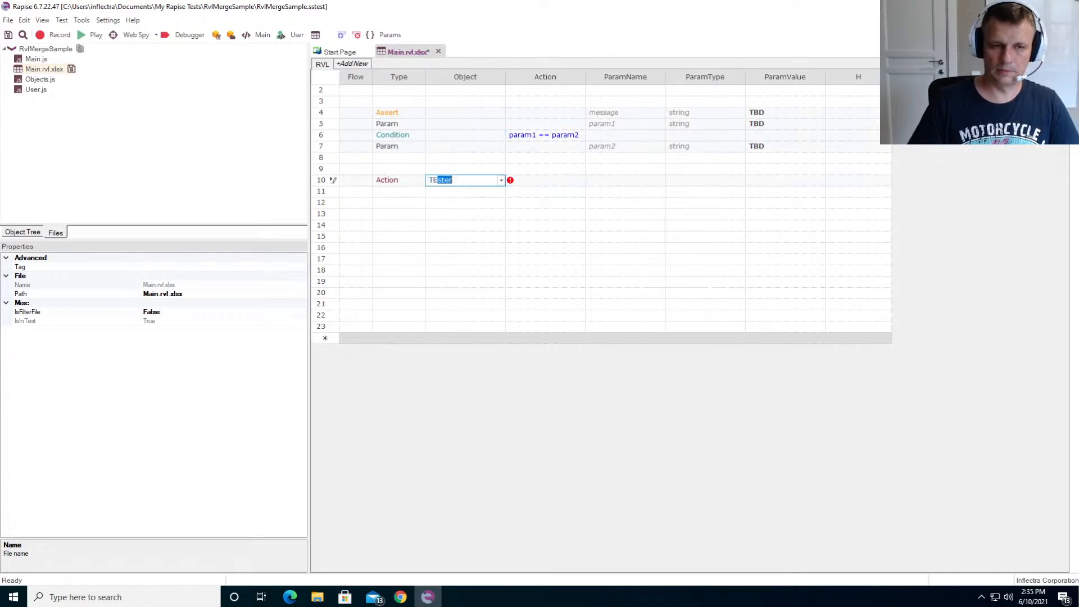
{"action": "key", "text": "Tab"}
{"action": "type", "text": "Me"}
{"action": "key", "text": "Tab"}
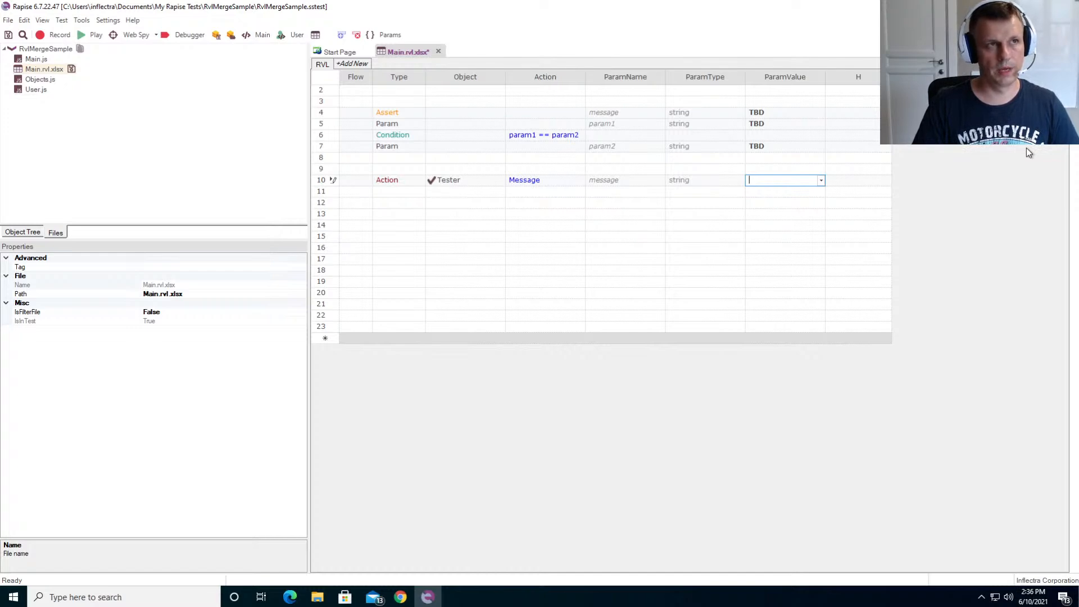
- Set the Tester message value to "Hi from Main Branch" and save the test
{"action": "type", "text": "Hi f"}
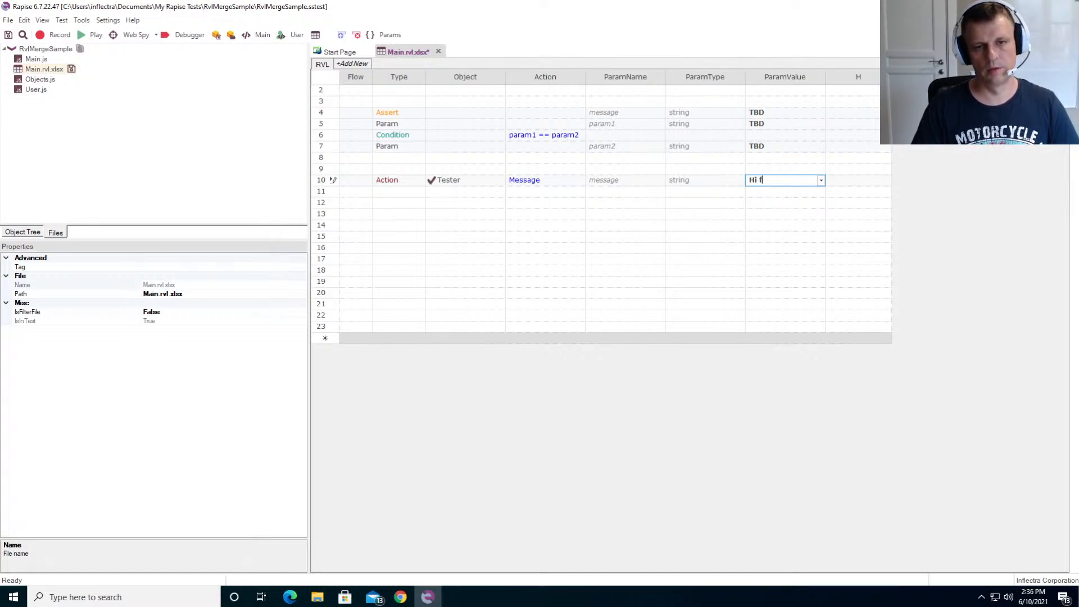
{"action": "type", "text": "rom Main Branch"}
{"action": "key", "text": "Return"}
{"action": "key", "text": "ctrl+s"}
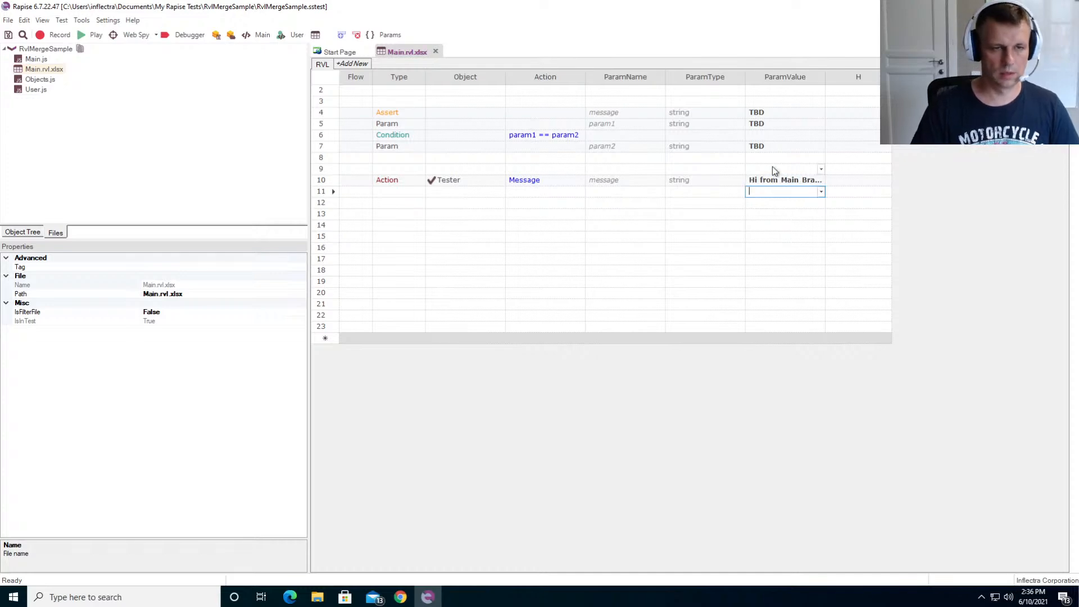
- Reveal the RvlMergeSample test folder in File Explorer and create a non-bare Git repository in it
{"action": "right_click", "coordinate": [109, 125]}
{"action": "right_click", "coordinate": [29, 80]}
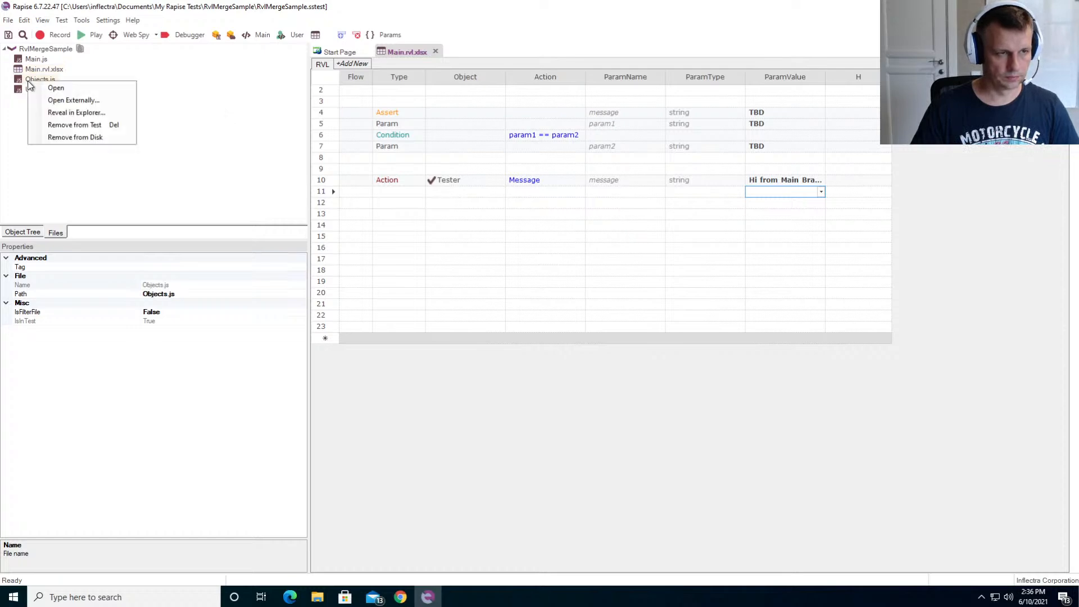
{"action": "left_click", "coordinate": [83, 115]}
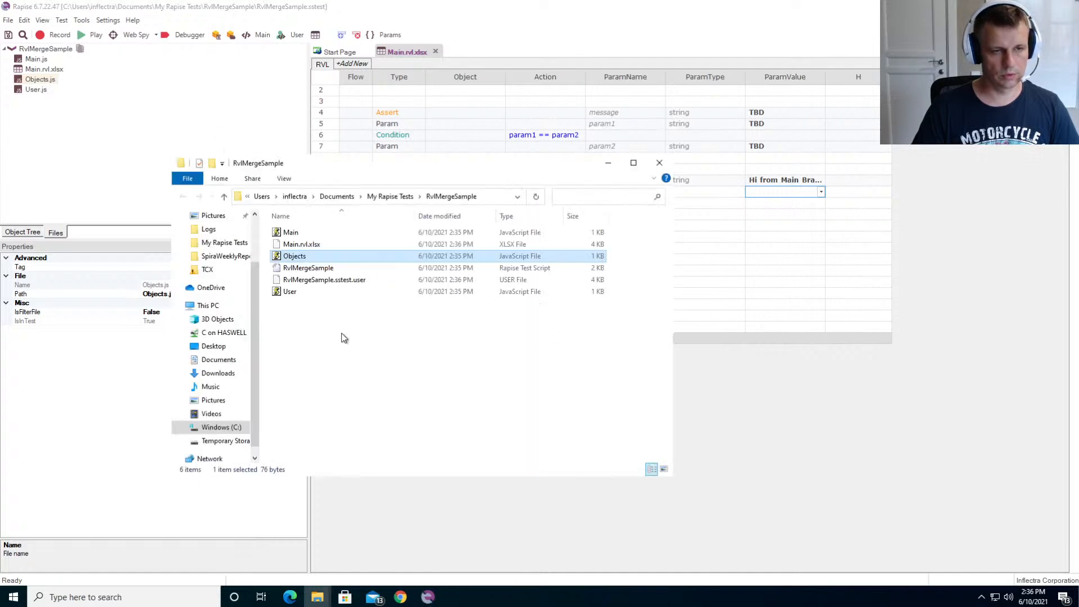
{"action": "right_click", "coordinate": [344, 338]}
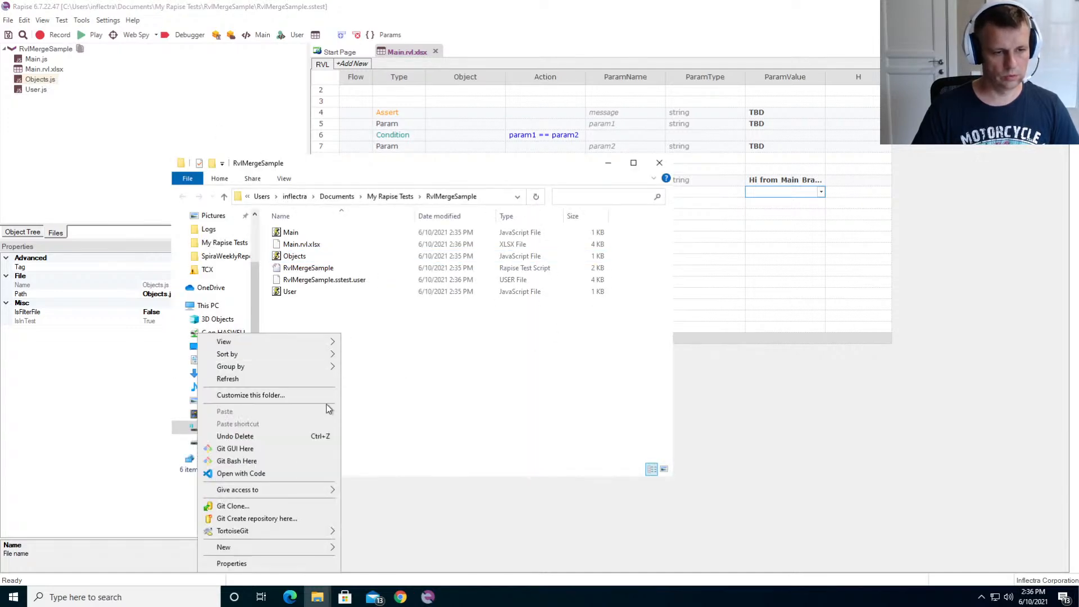
{"action": "mouse_move", "coordinate": [283, 534]}
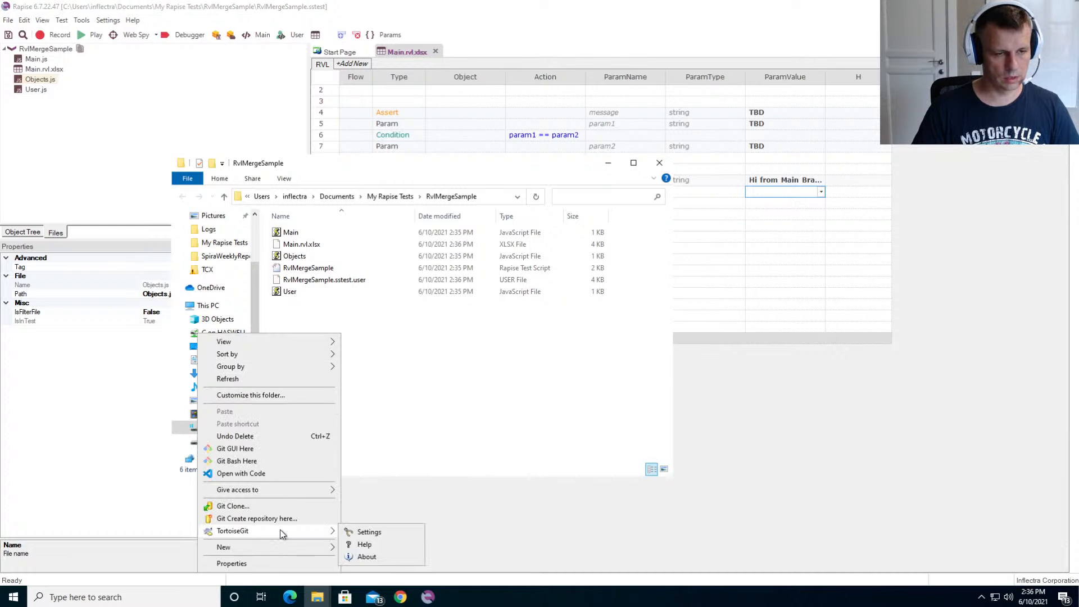
{"action": "left_click", "coordinate": [240, 519]}
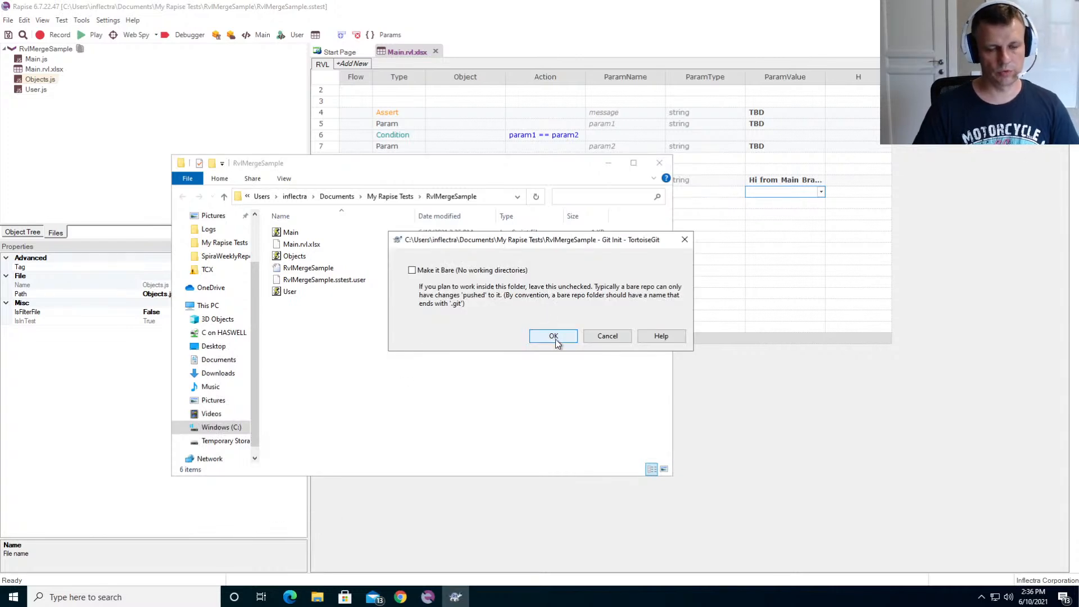
{"action": "left_click", "coordinate": [556, 339]}
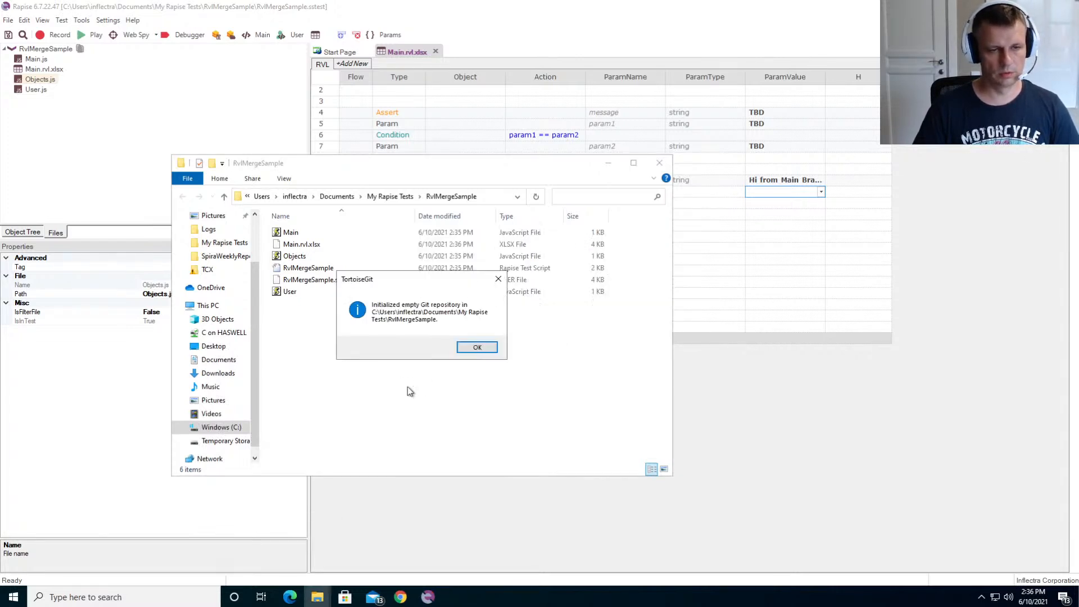
{"action": "left_click", "coordinate": [476, 347]}
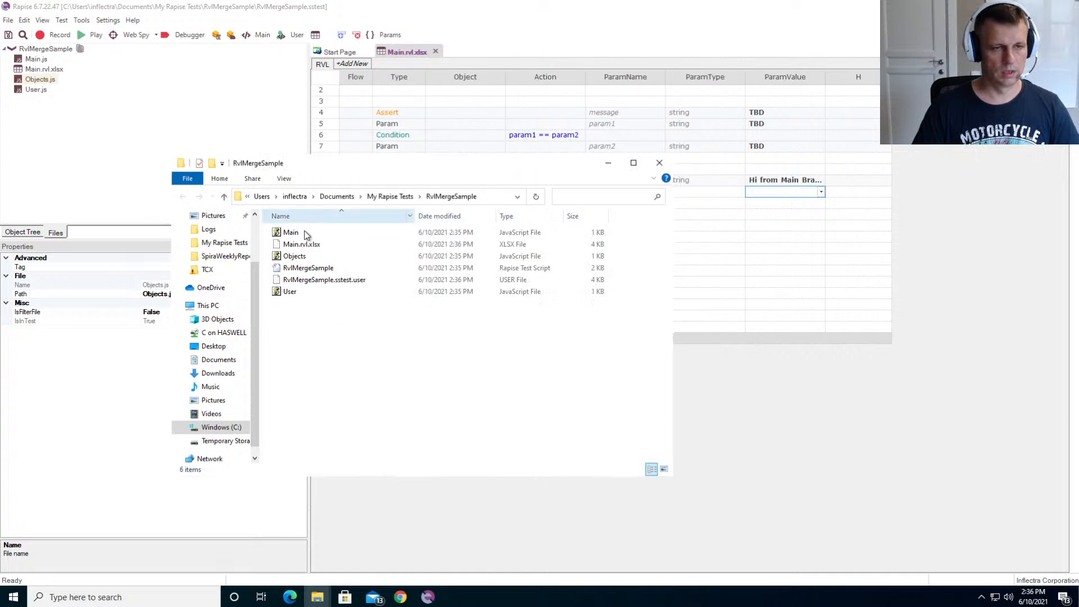
- Add all files in the RvlMergeSample folder except RvlMergeSample.sstest.user to the Git repository
{"action": "left_click", "coordinate": [296, 293], "text": "shift"}
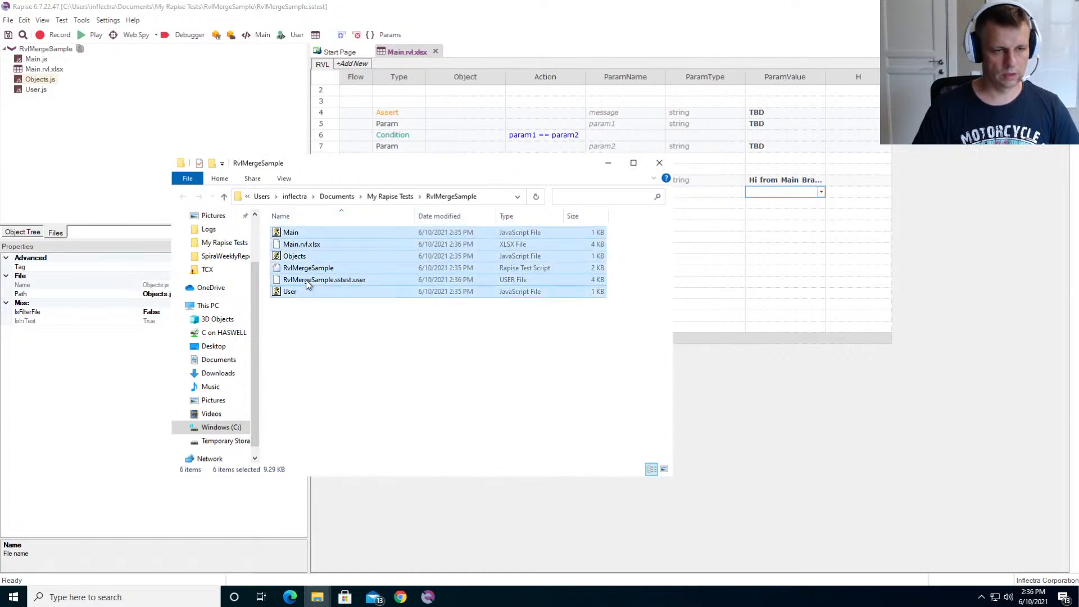
{"action": "left_click", "coordinate": [362, 281], "text": "ctrl"}
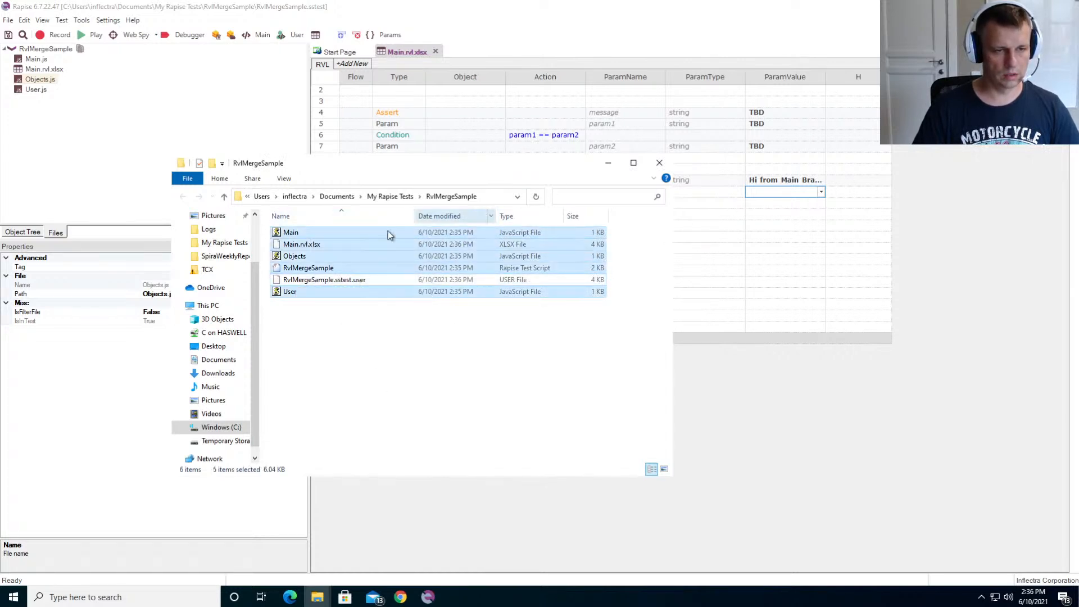
{"action": "right_click", "coordinate": [313, 257]}
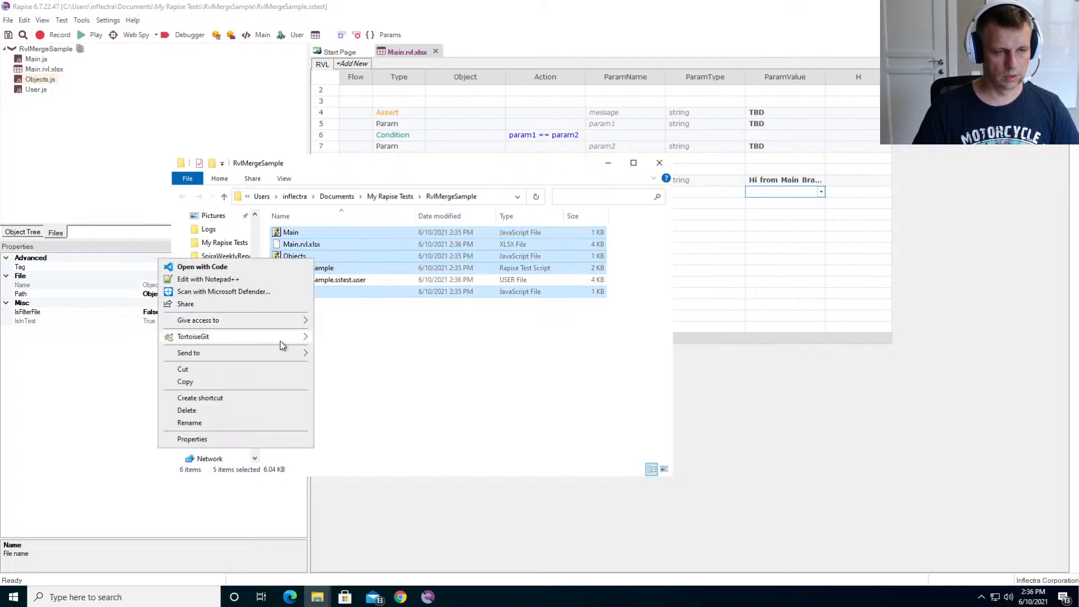
{"action": "mouse_move", "coordinate": [282, 337]}
{"action": "left_click", "coordinate": [335, 338]}
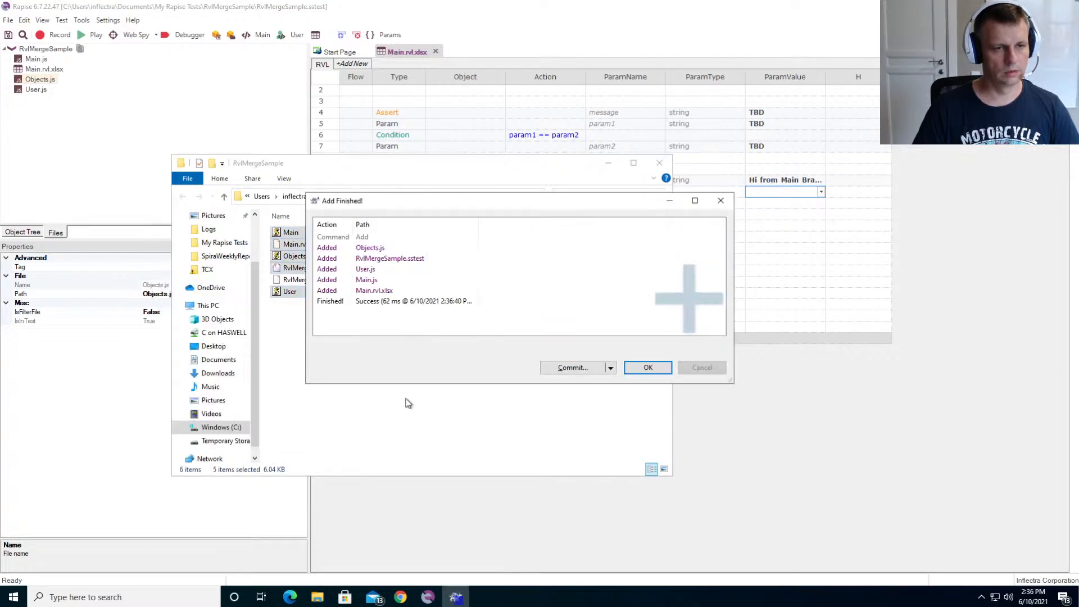
{"action": "left_click", "coordinate": [659, 372]}
- Commit the added files to master with the message "Main branch", and close the Main.rvl.xlsx sheet in Rapise
{"action": "right_click", "coordinate": [433, 381]}
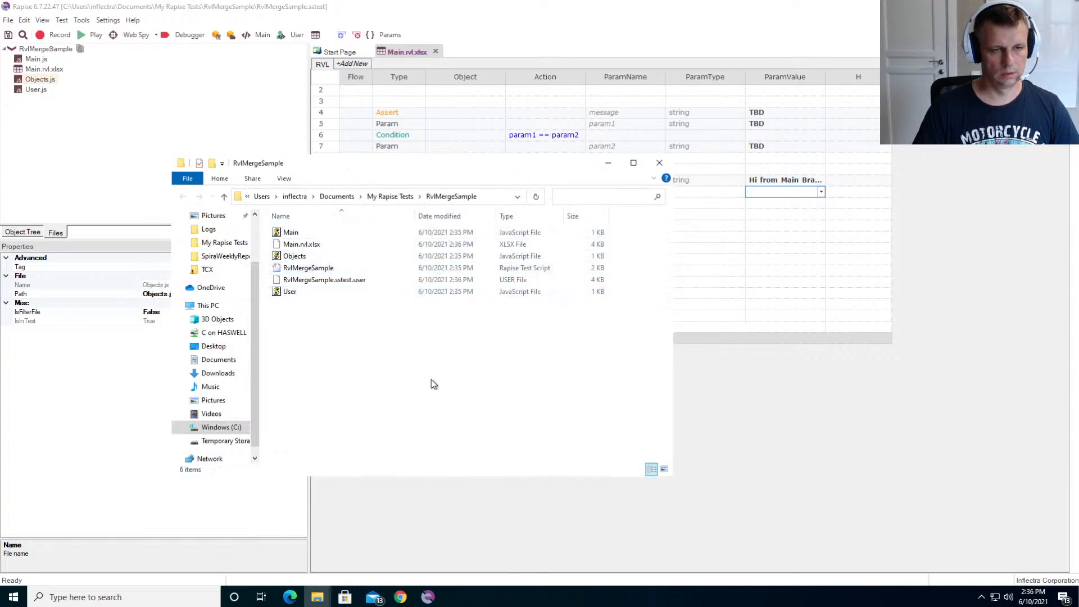
{"action": "left_click", "coordinate": [387, 326]}
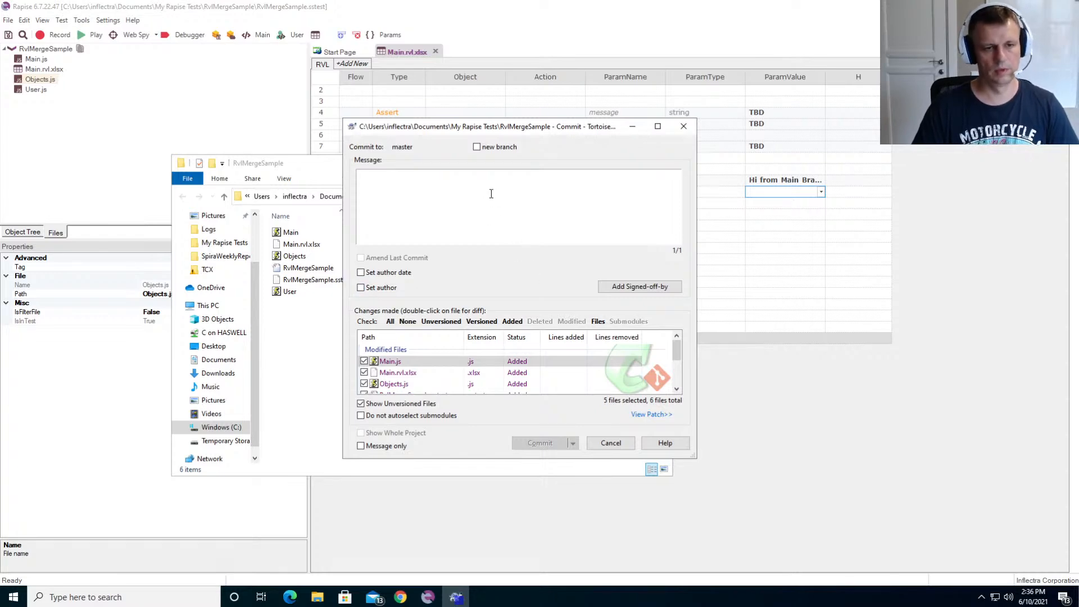
{"action": "type", "text": "Main brfa"}
{"action": "key", "text": "BackSpace"}
{"action": "key", "text": "BackSpace"}
{"action": "type", "text": "anch"}
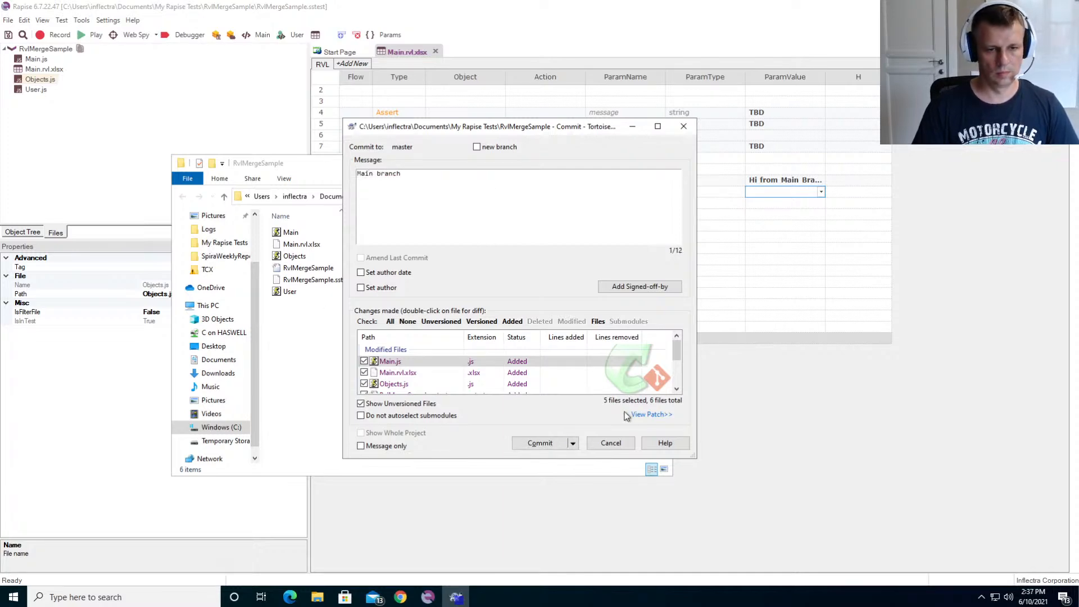
{"action": "left_click", "coordinate": [541, 442]}
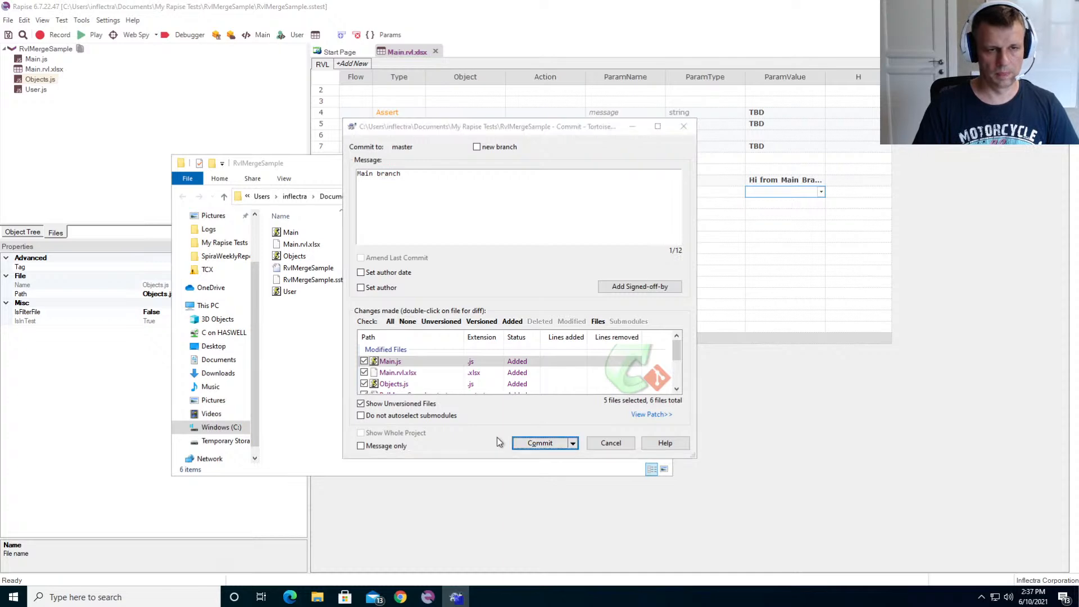
{"action": "left_click", "coordinate": [599, 385]}
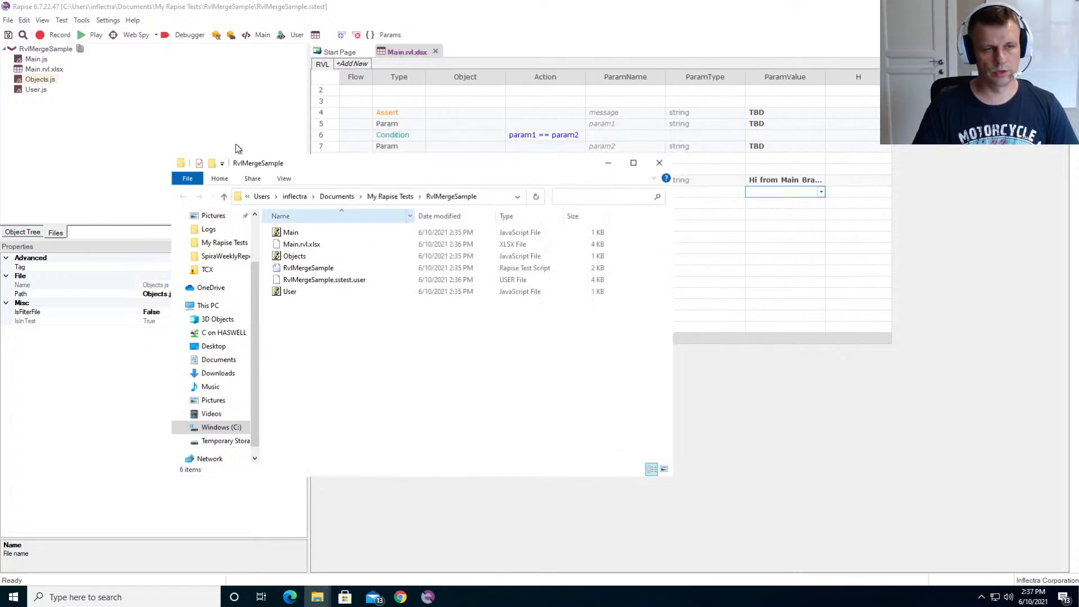
{"action": "left_click", "coordinate": [137, 100]}
{"action": "left_click", "coordinate": [436, 52]}
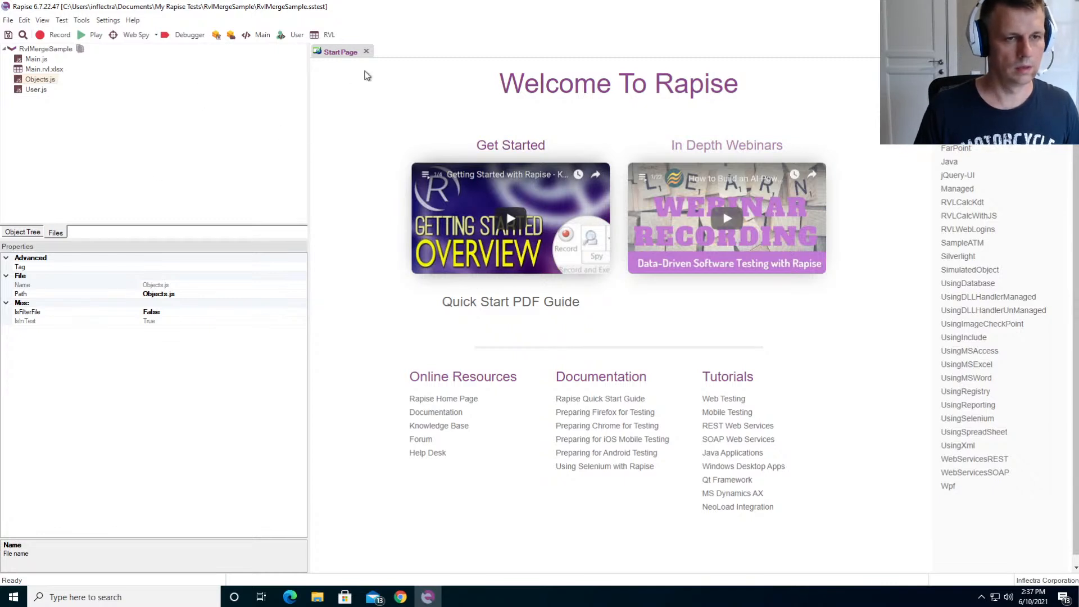
- Close the Start Page, switch to the RvlMergeSample folder in File Explorer and create a Git branch named A based on HEAD (master)
{"action": "left_click", "coordinate": [367, 52]}
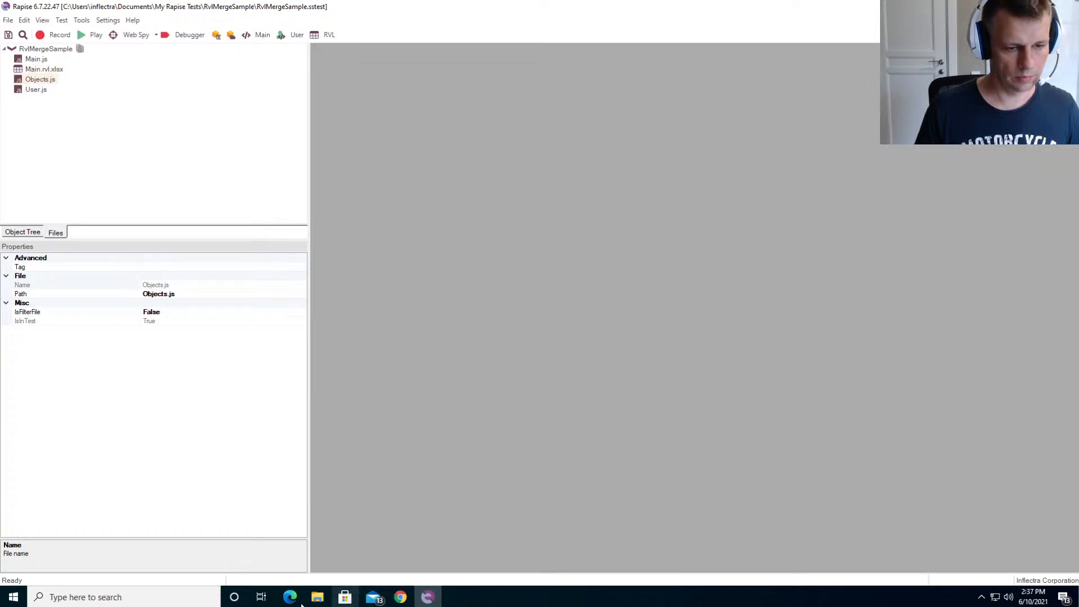
{"action": "mouse_move", "coordinate": [318, 600]}
{"action": "left_click", "coordinate": [357, 569]}
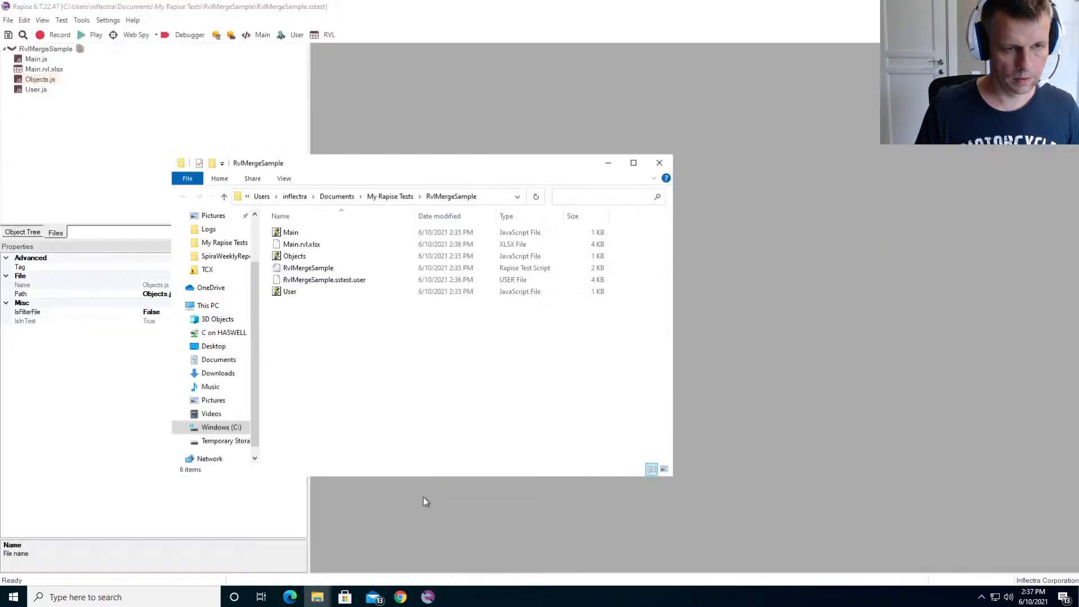
{"action": "right_click", "coordinate": [336, 349]}
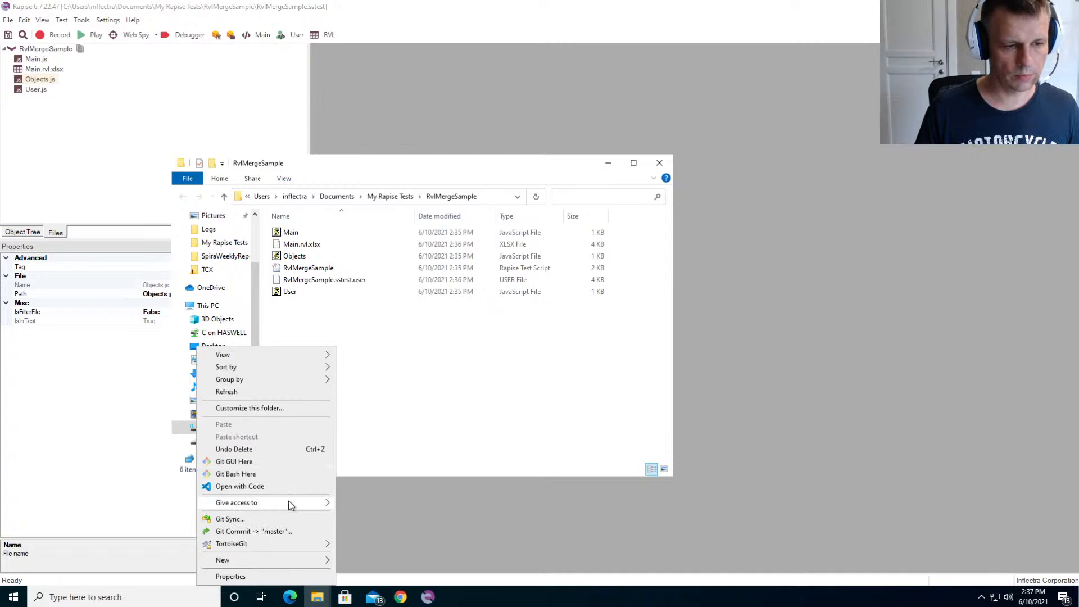
{"action": "mouse_move", "coordinate": [276, 544]}
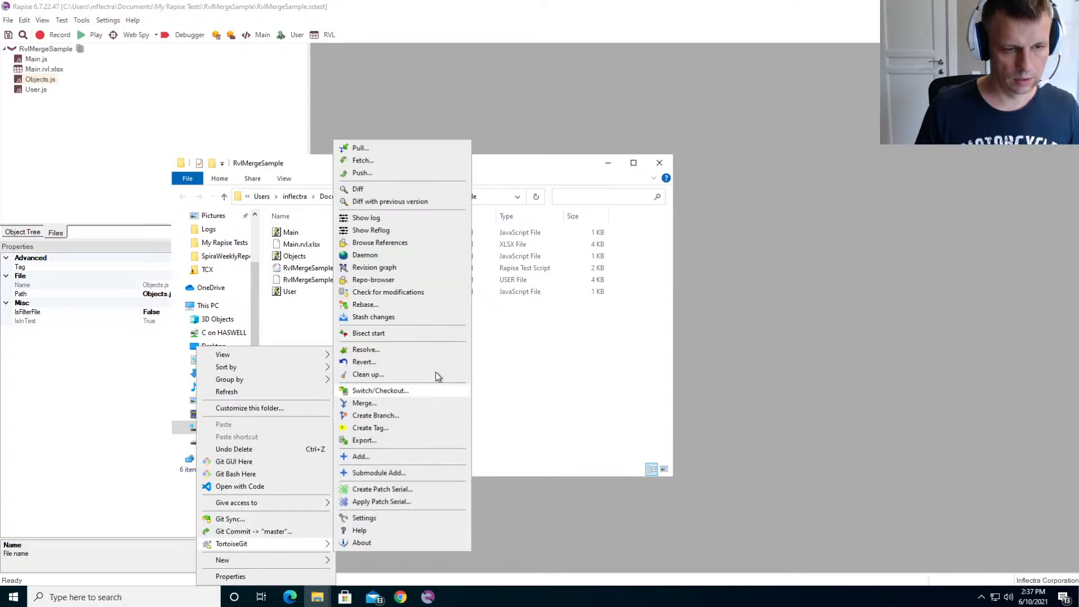
{"action": "left_click", "coordinate": [396, 415]}
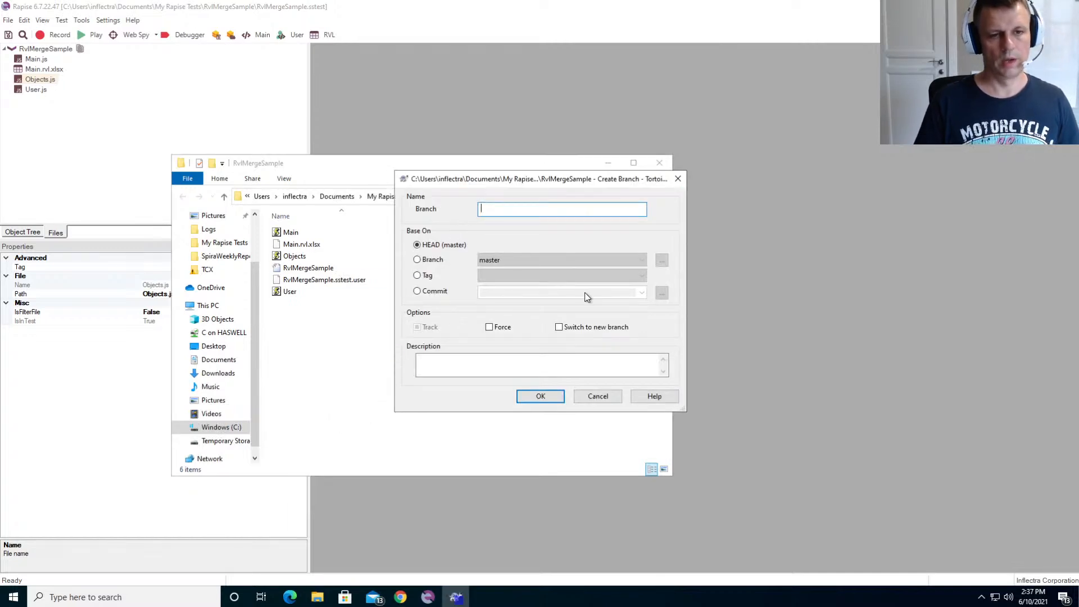
{"action": "type", "text": "A"}
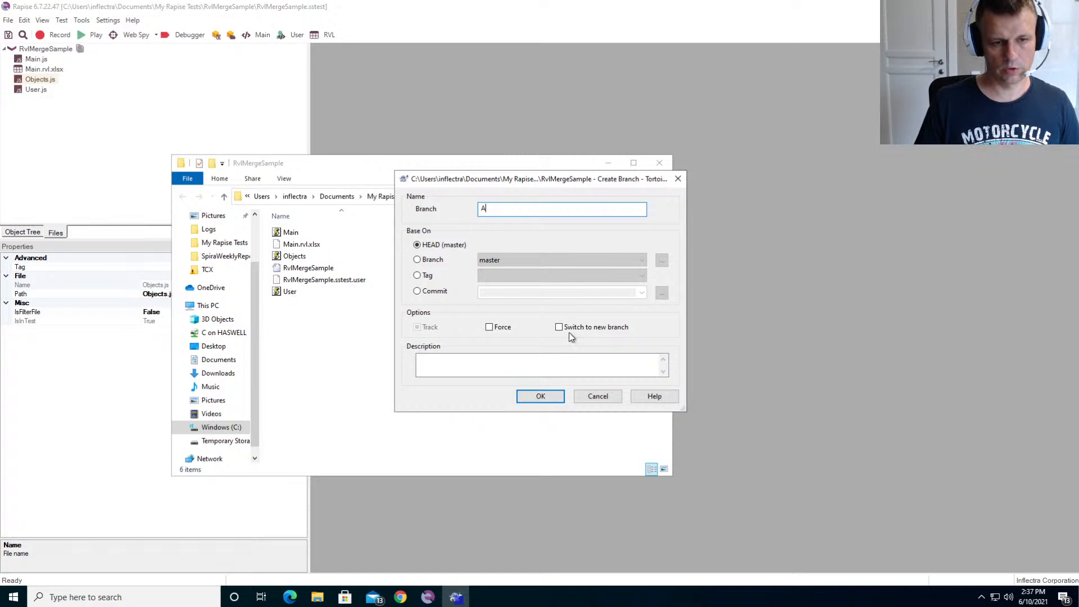
{"action": "left_click", "coordinate": [540, 397]}
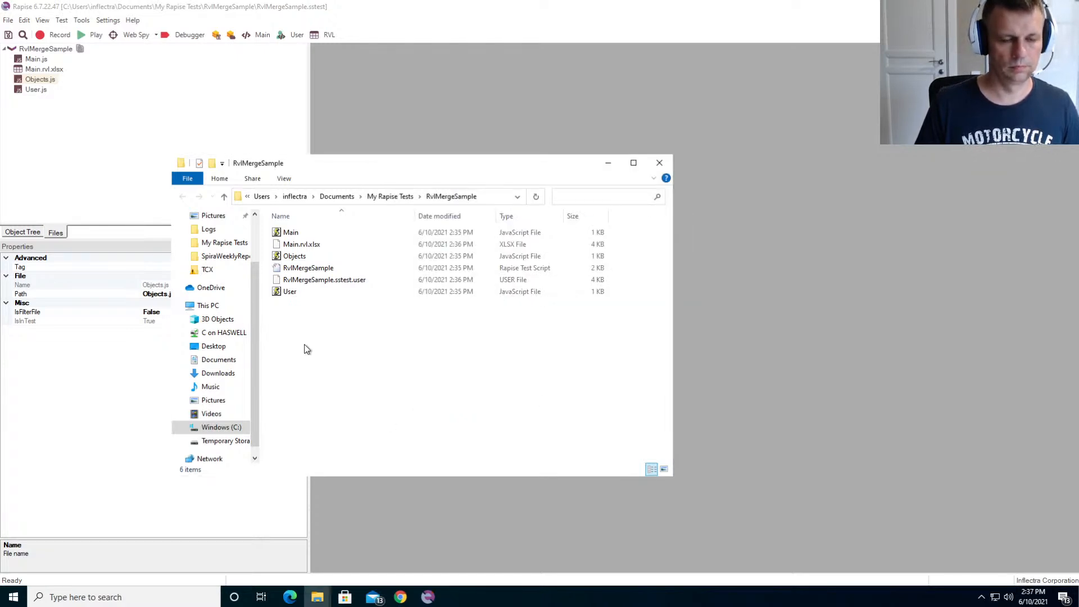
- Create a second Git branch in the RvlMergeSample folder, also based on HEAD (master)
{"action": "right_click", "coordinate": [325, 329]}
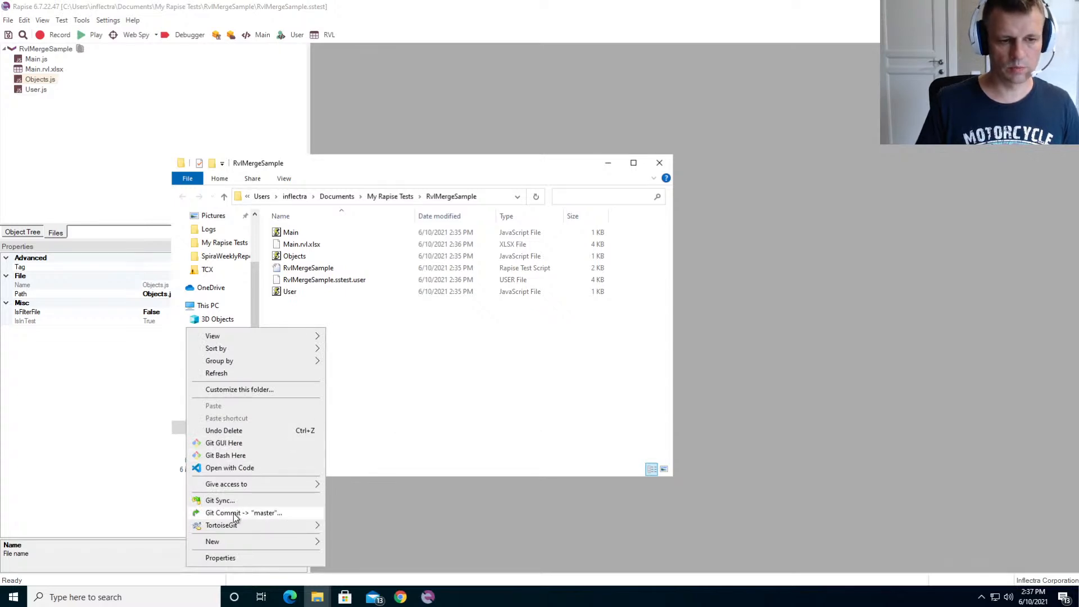
{"action": "mouse_move", "coordinate": [238, 524]}
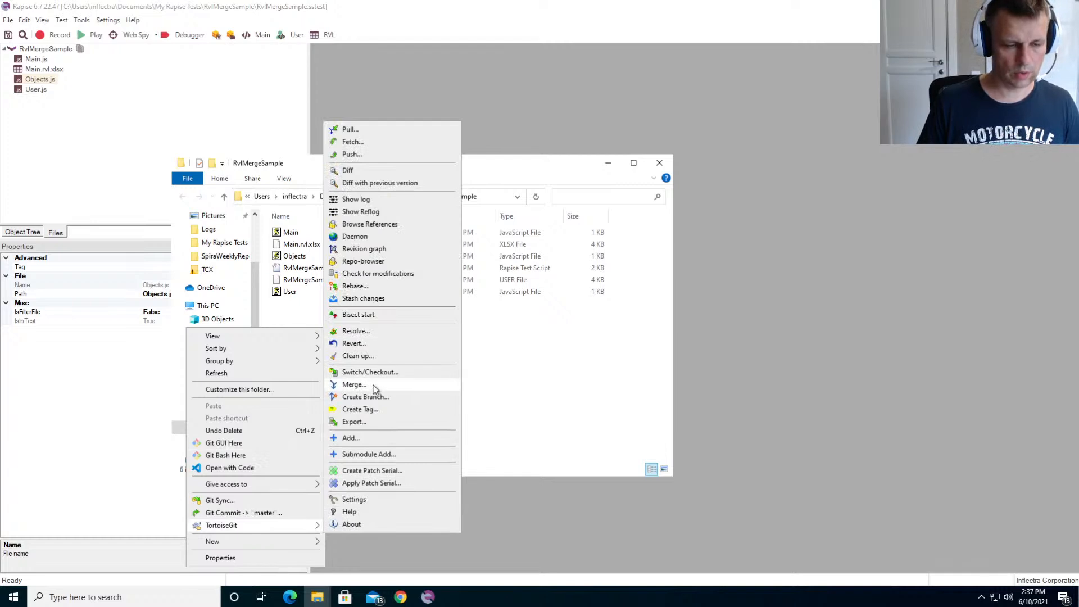
{"action": "left_click", "coordinate": [385, 396]}
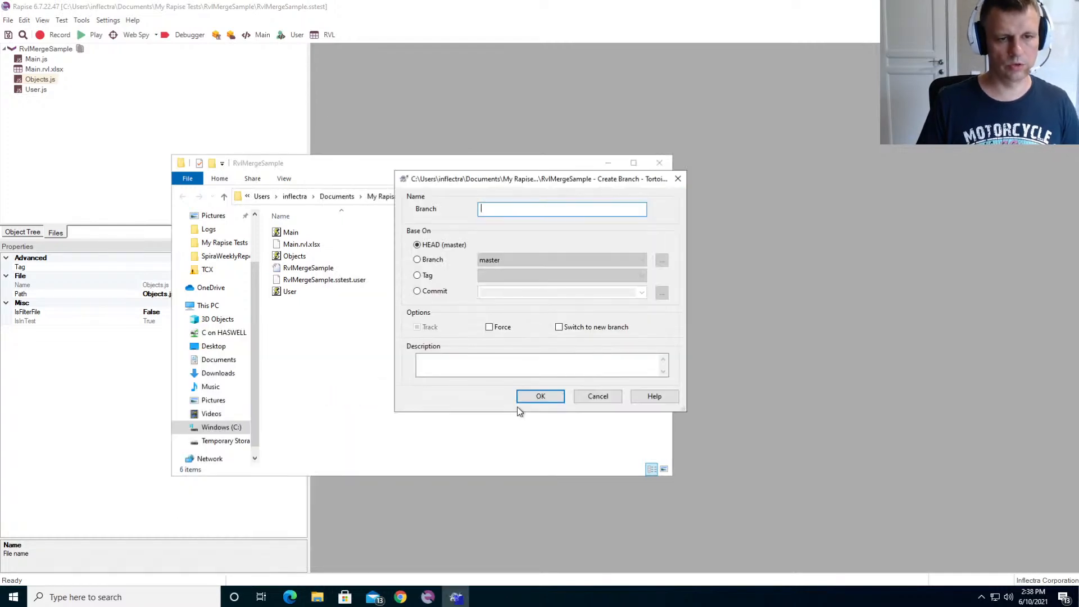
{"action": "left_click", "coordinate": [538, 399]}
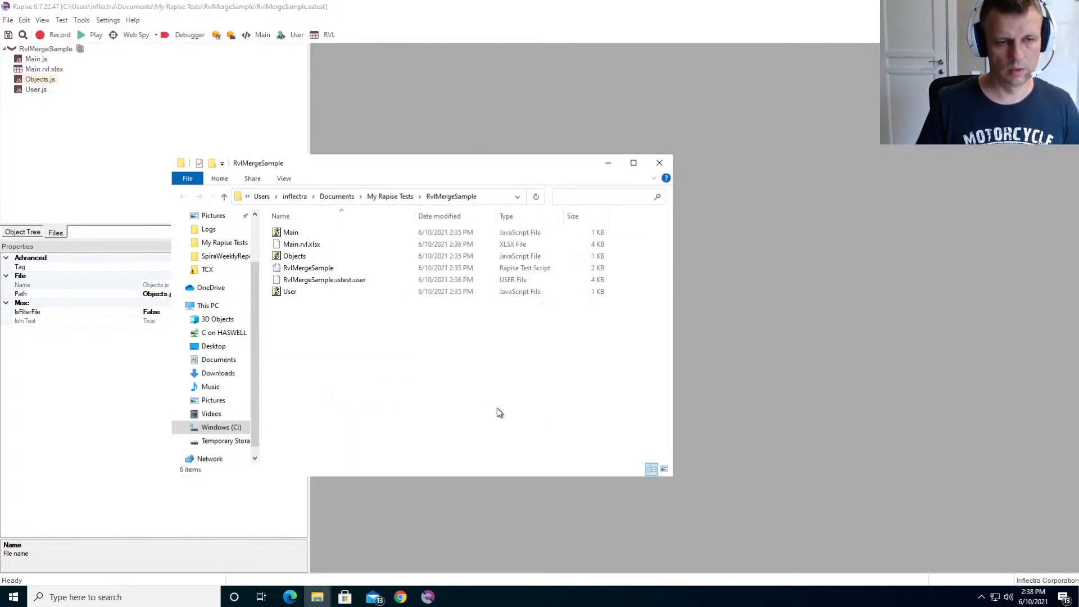
- Switch the RvlMergeSample repository from master to branch A
{"action": "right_click", "coordinate": [373, 347]}
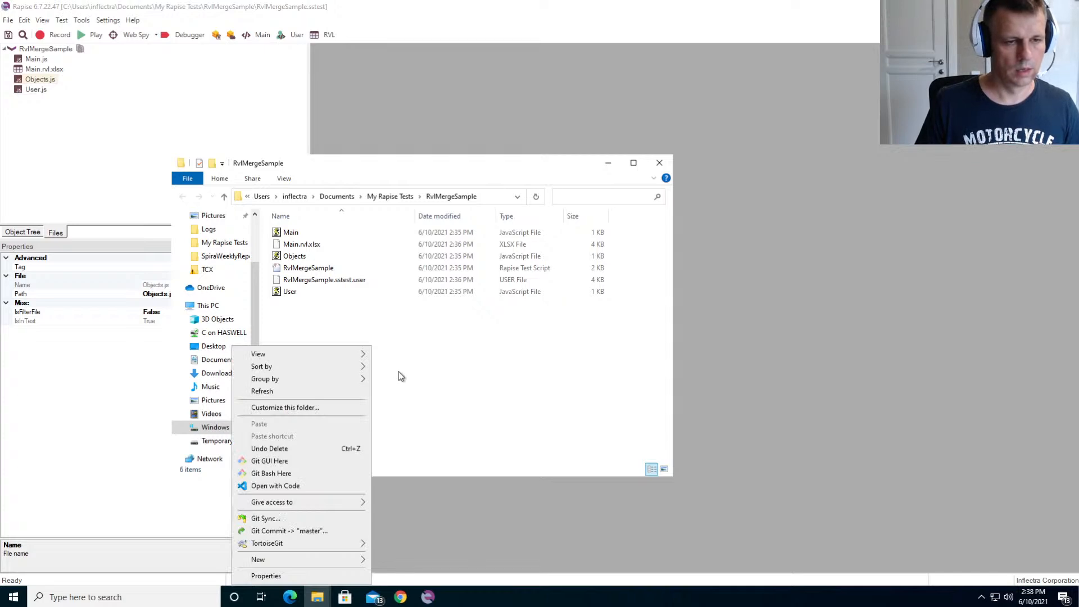
{"action": "mouse_move", "coordinate": [288, 542]}
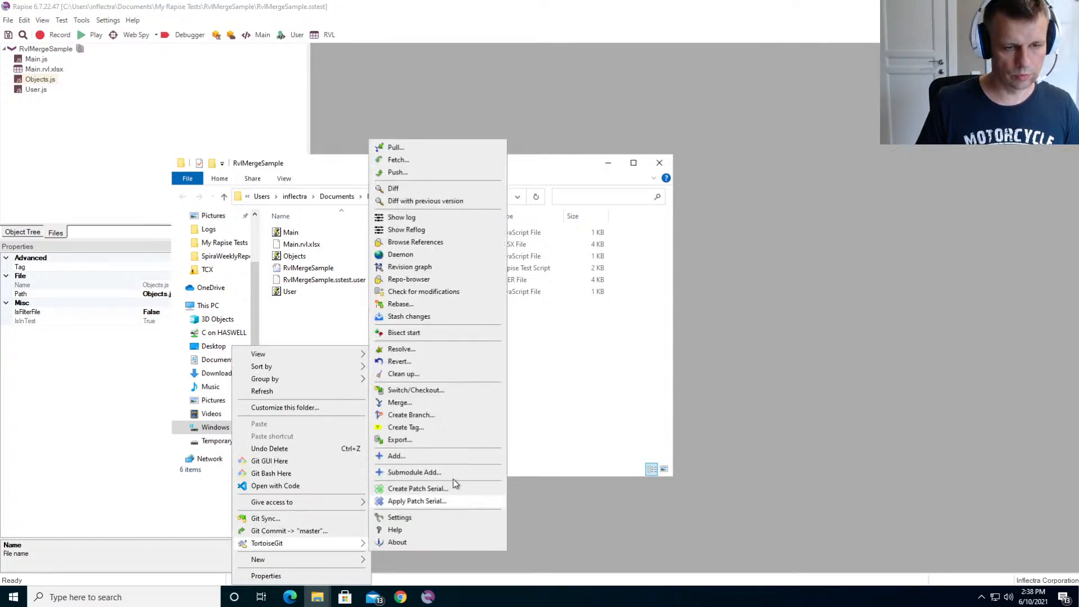
{"action": "left_click", "coordinate": [436, 394]}
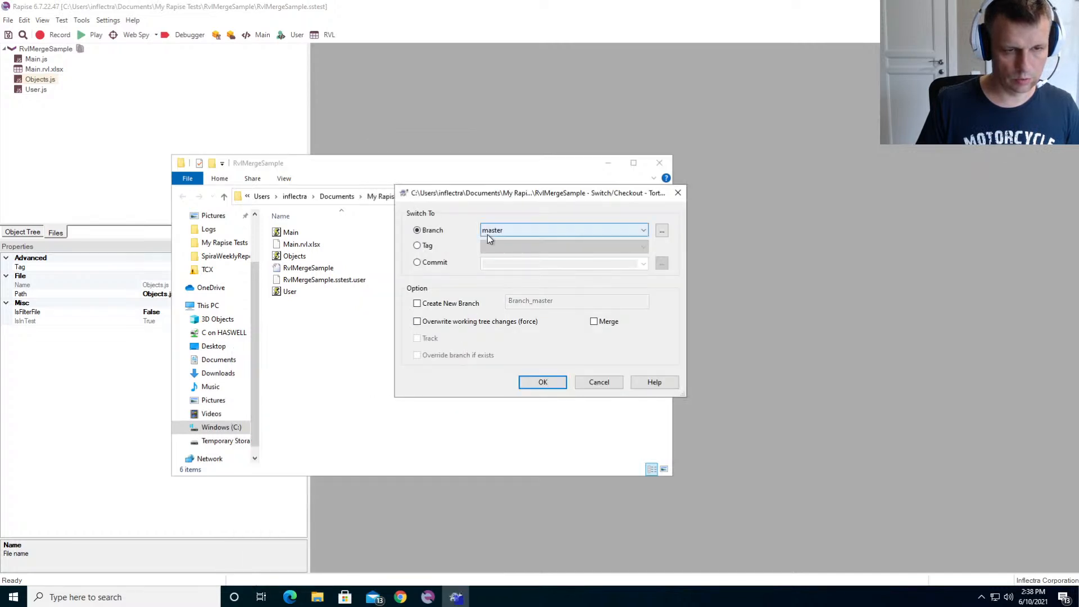
{"action": "left_click", "coordinate": [501, 227]}
{"action": "left_click", "coordinate": [503, 242]}
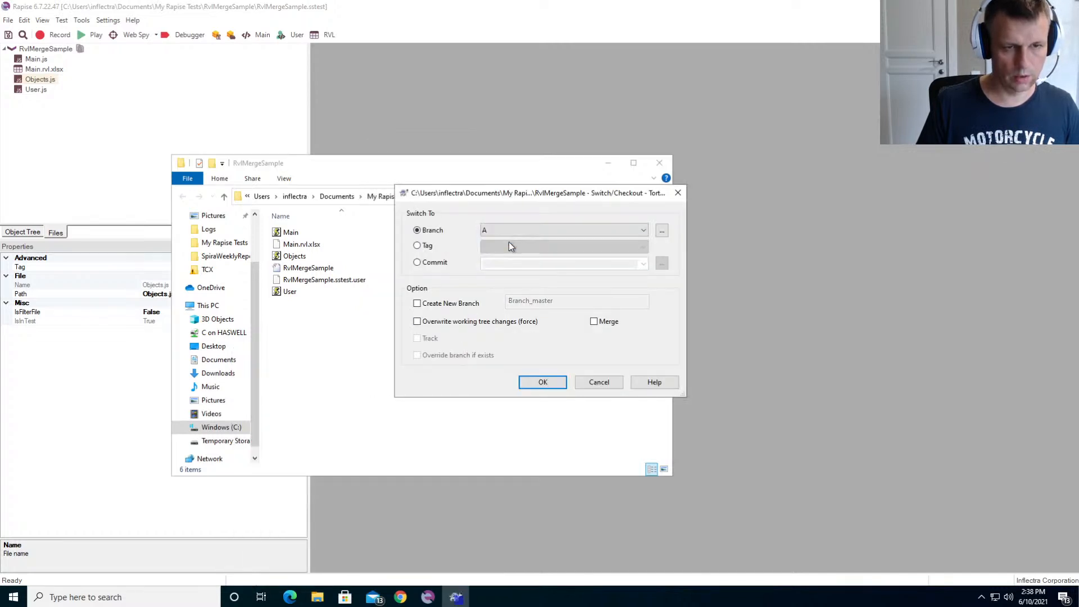
{"action": "left_click", "coordinate": [542, 383]}
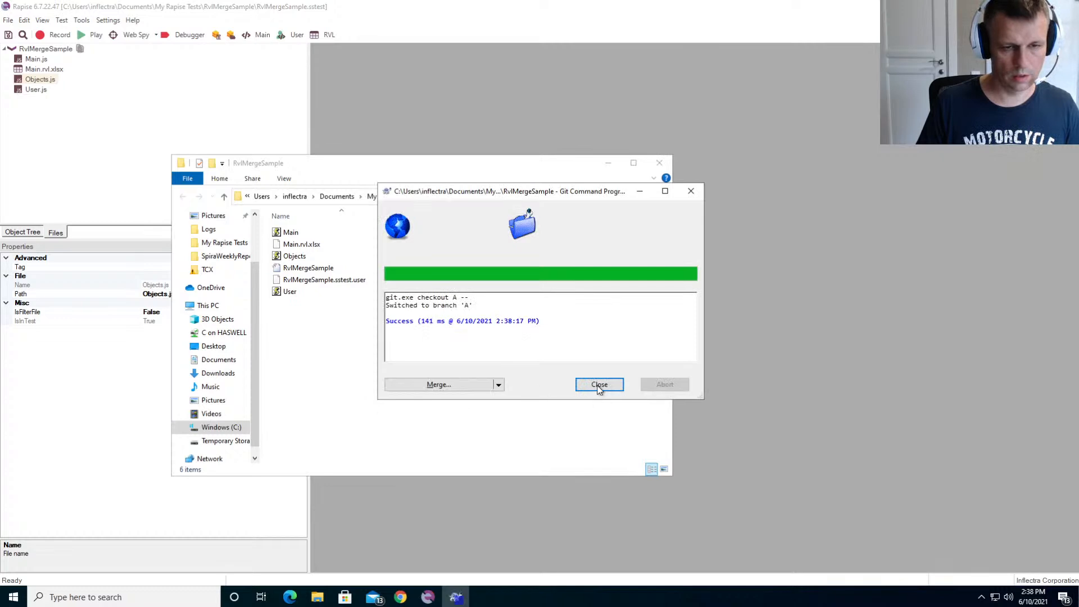
{"action": "left_click", "coordinate": [599, 385]}
- Open Main.rvl.xlsx in Rapise and set the assertion's param1 value to A
{"action": "left_click", "coordinate": [45, 70]}
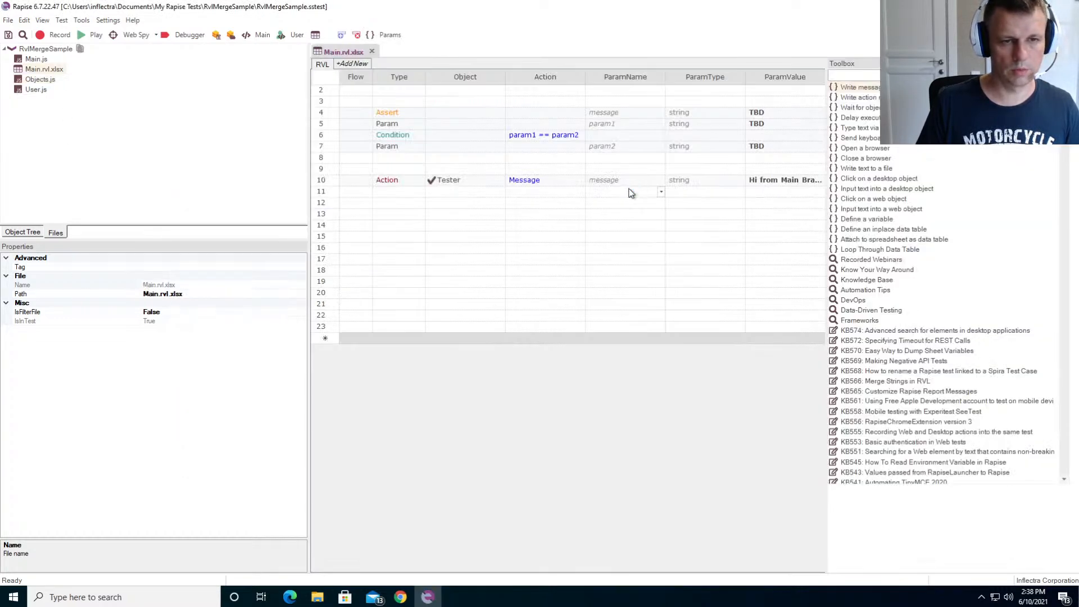
{"action": "left_click", "coordinate": [767, 124]}
{"action": "type", "text": "A"}
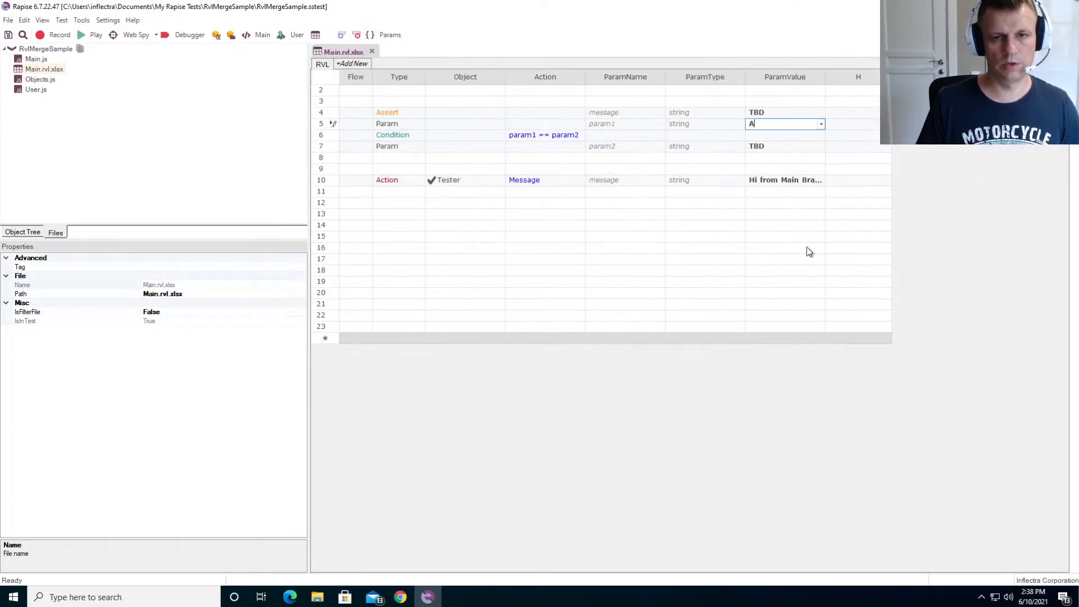
{"action": "left_click", "coordinate": [742, 326]}
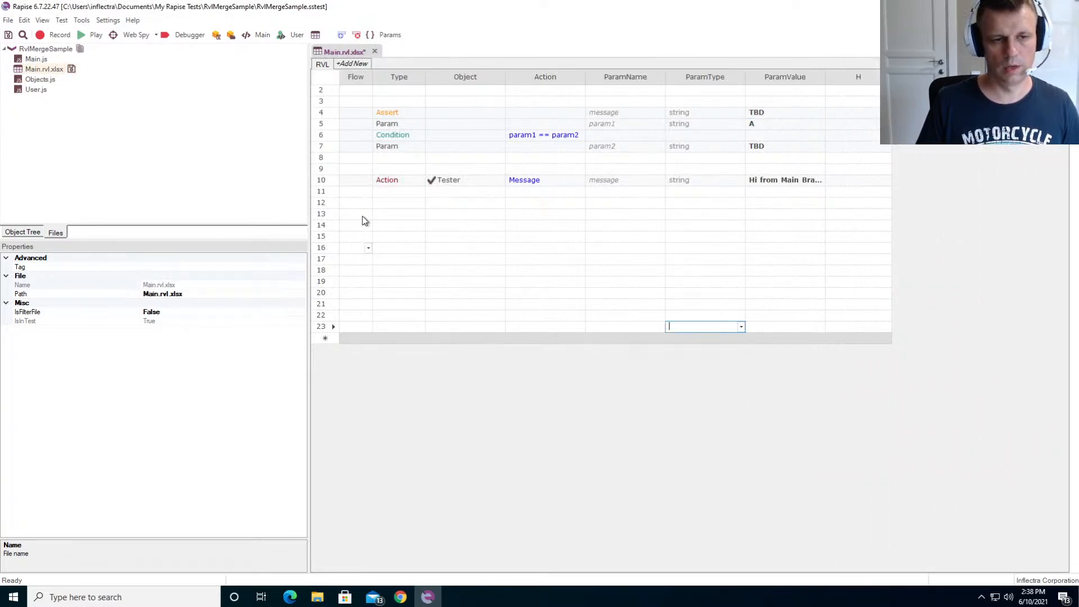
- Add a Tester Message action in row 13 with the message "Hello from branch B", and save the test
{"action": "left_click", "coordinate": [392, 215]}
{"action": "type", "text": "Action"}
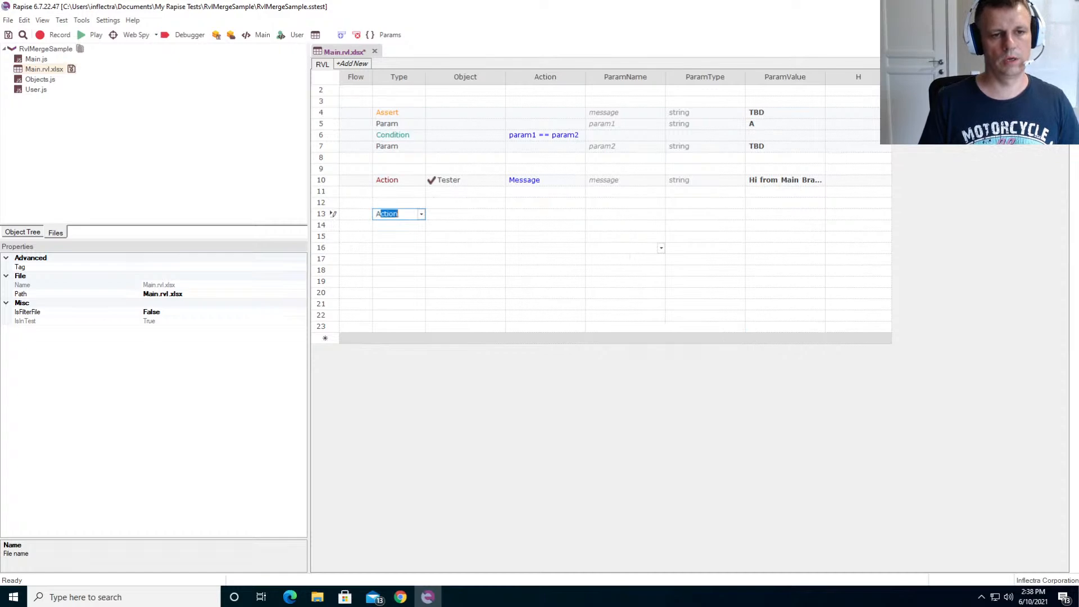
{"action": "key", "text": "Tab"}
{"action": "type", "text": "T"}
{"action": "key", "text": "Tab"}
{"action": "type", "text": "Me"}
{"action": "key", "text": "Tab"}
{"action": "type", "text": "Hello from branch B"}
{"action": "key", "text": "Return"}
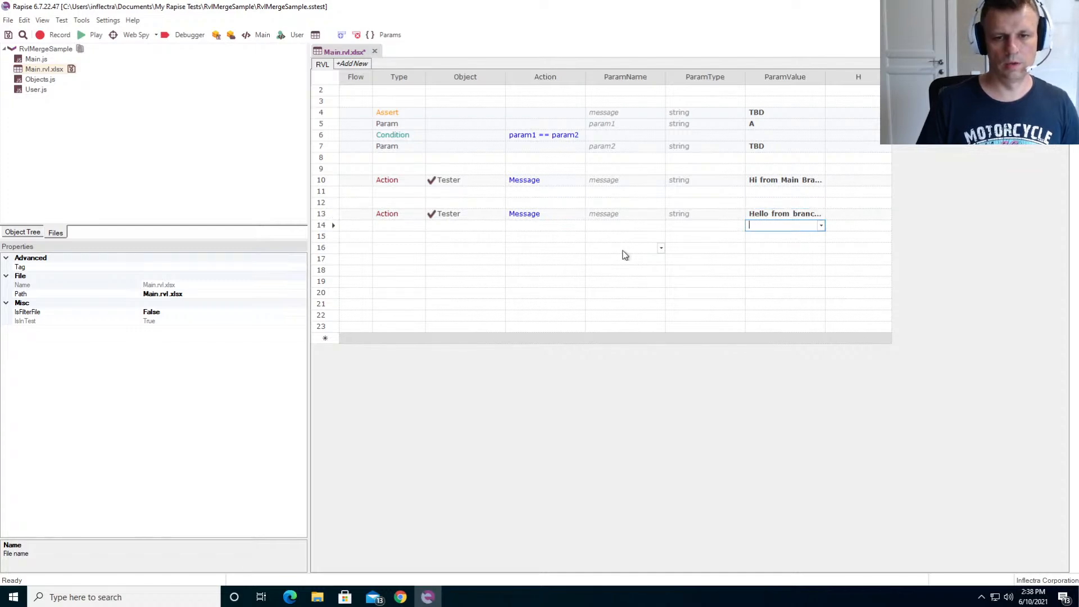
{"action": "key", "text": "ctrl+s"}
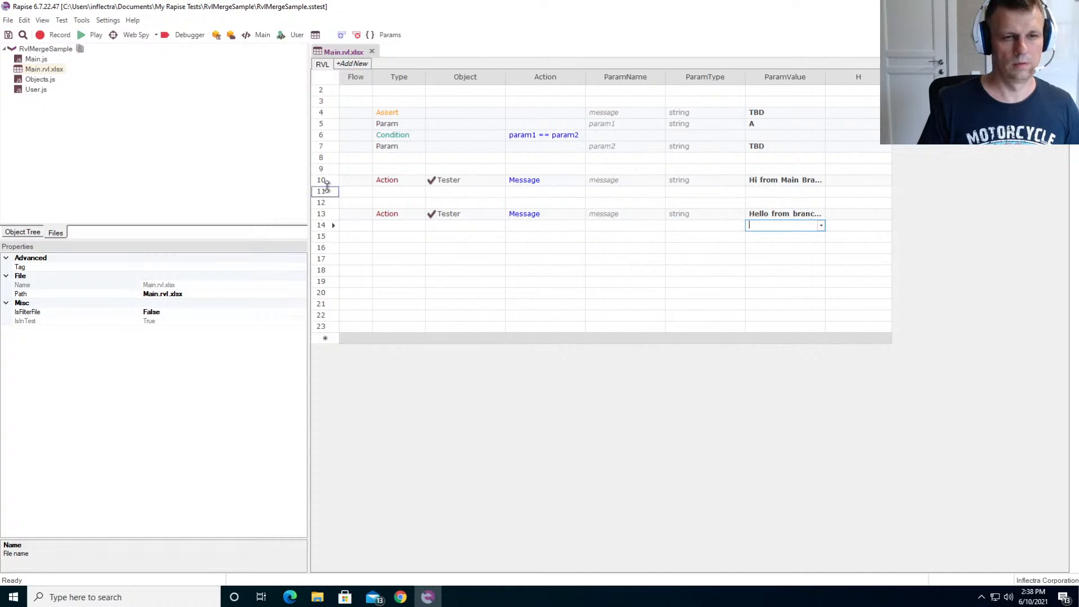
- Add a new sheet named SomeLogic to Main.rvl.xlsx
{"action": "left_click", "coordinate": [362, 65]}
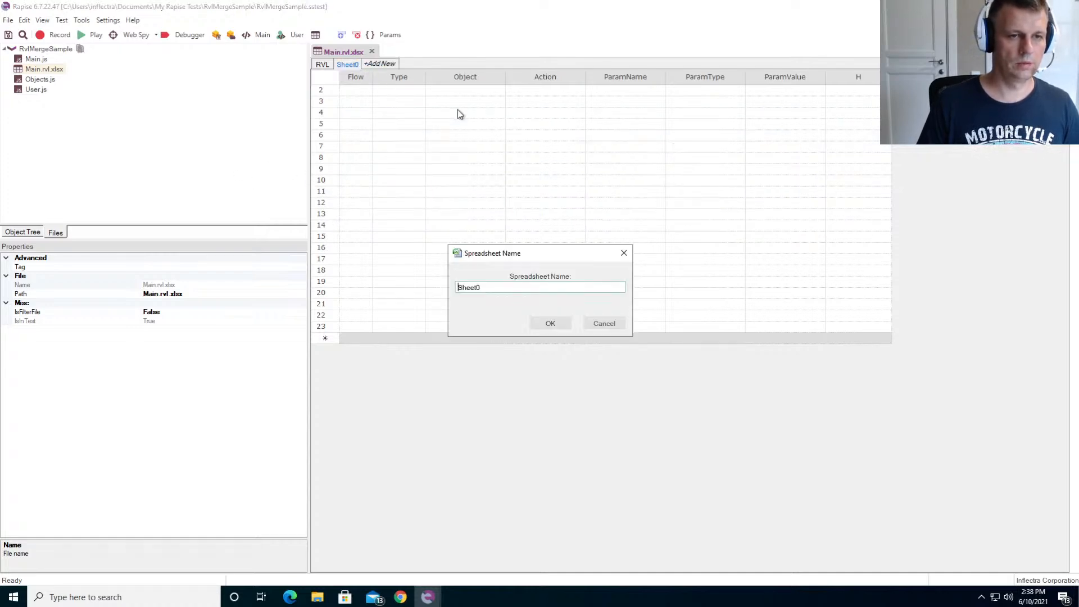
{"action": "left_click_drag", "start_coordinate": [499, 287], "coordinate": [267, 293]}
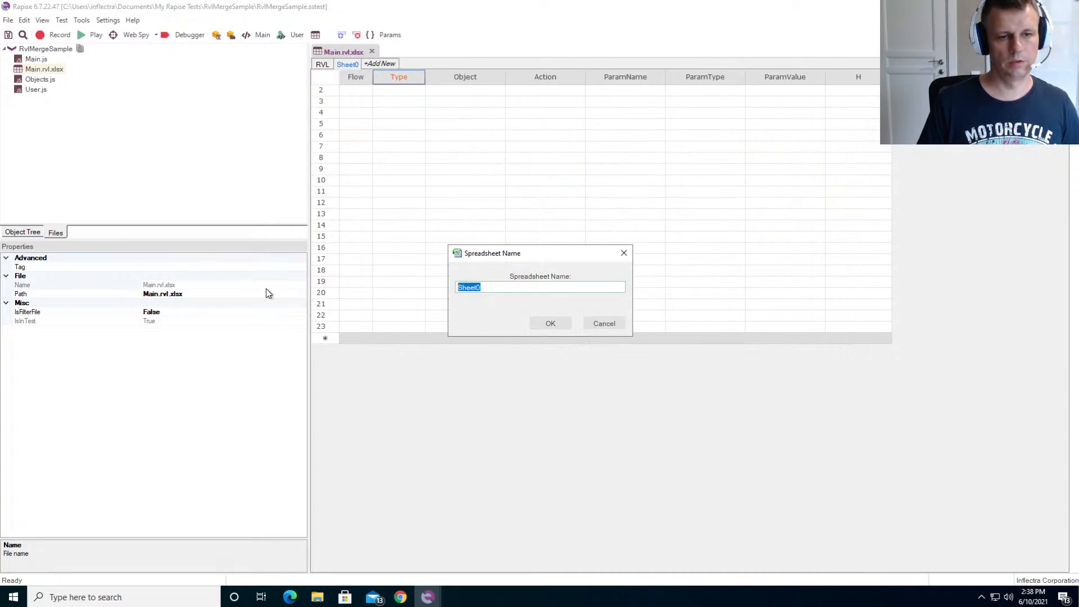
{"action": "type", "text": "SomeLogic"}
{"action": "key", "text": "Return"}
- Enter the comment "Some logic added in branch A" in row 3 of the SomeLogic sheet and save the test
{"action": "left_click", "coordinate": [353, 101]}
{"action": "type", "text": "#"}
{"action": "key", "text": "Tab"}
{"action": "type", "text": "Some logic added"}
{"action": "type", "text": " in branch A"}
{"action": "key", "text": "Return"}
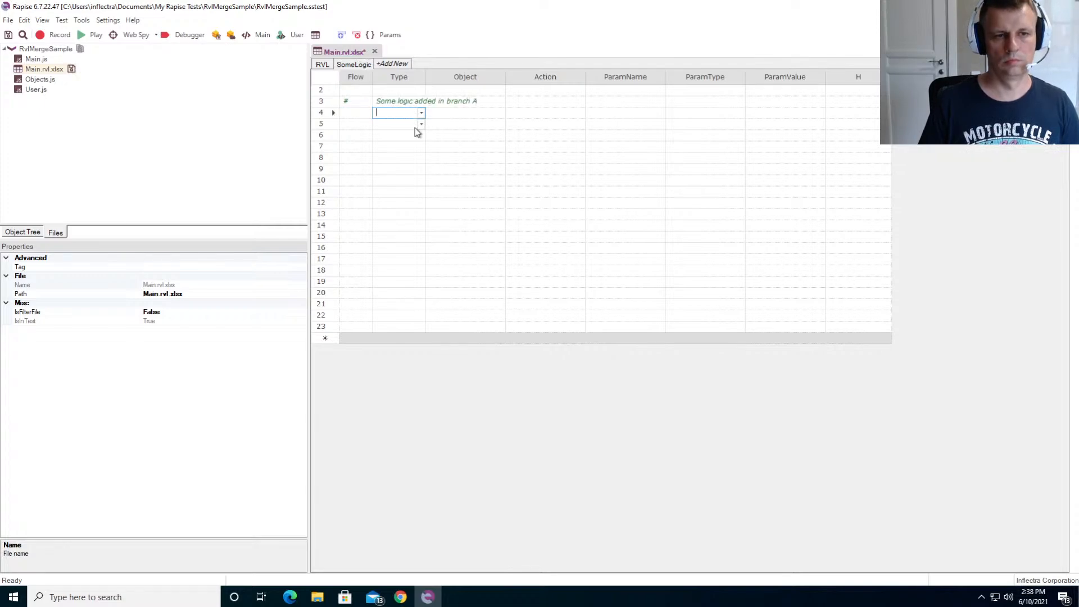
{"action": "key", "text": "ctrl+s"}
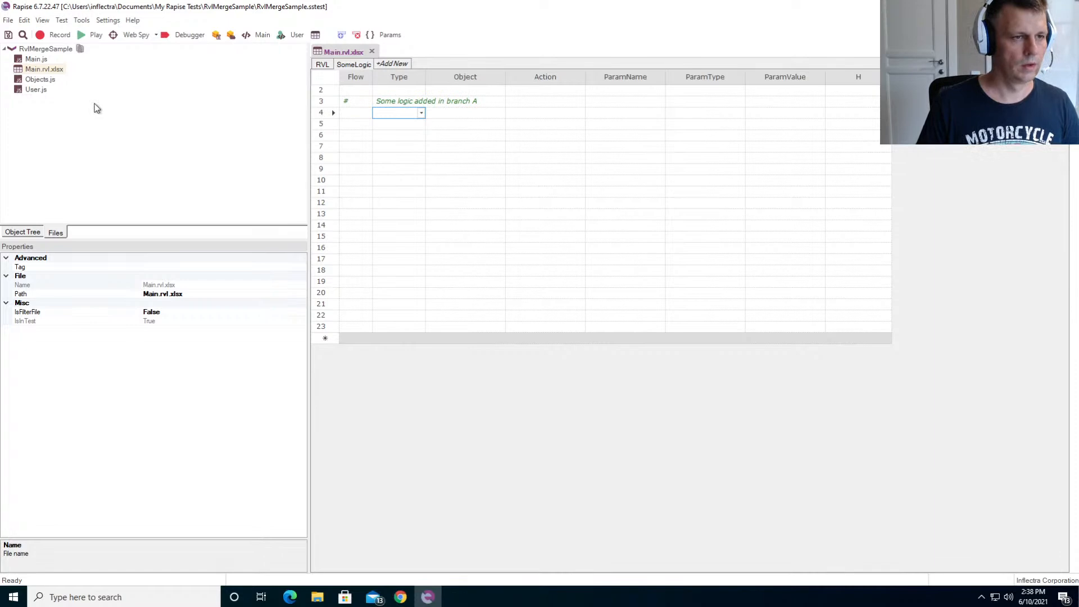
- Close Main.rvl.xlsx in Rapise and commit its changes to branch A from File Explorer with the message "Changes in branch A"
{"action": "left_click", "coordinate": [319, 598]}
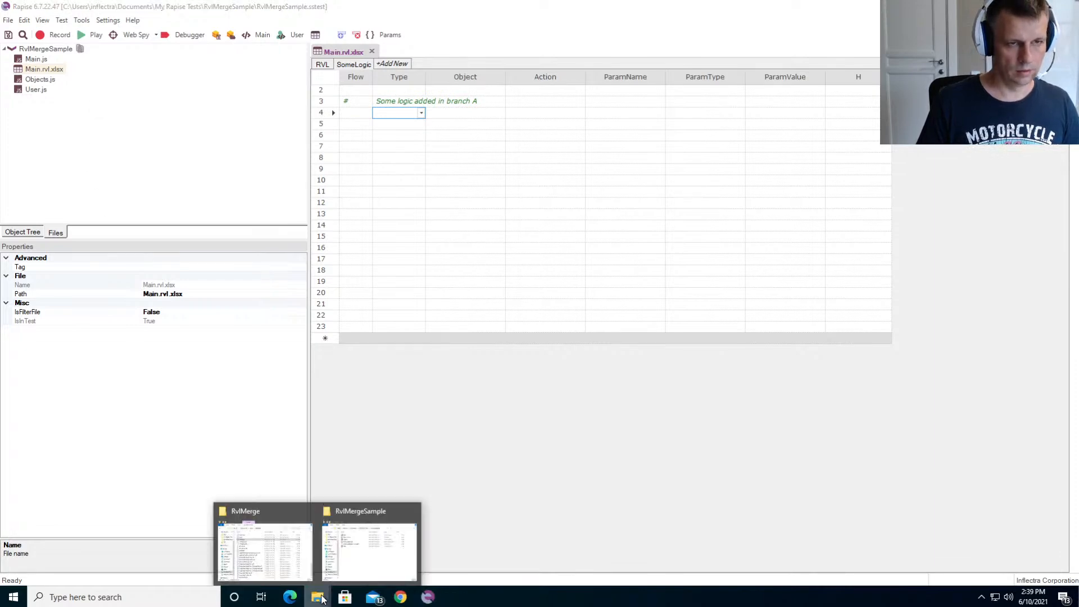
{"action": "left_click", "coordinate": [371, 51]}
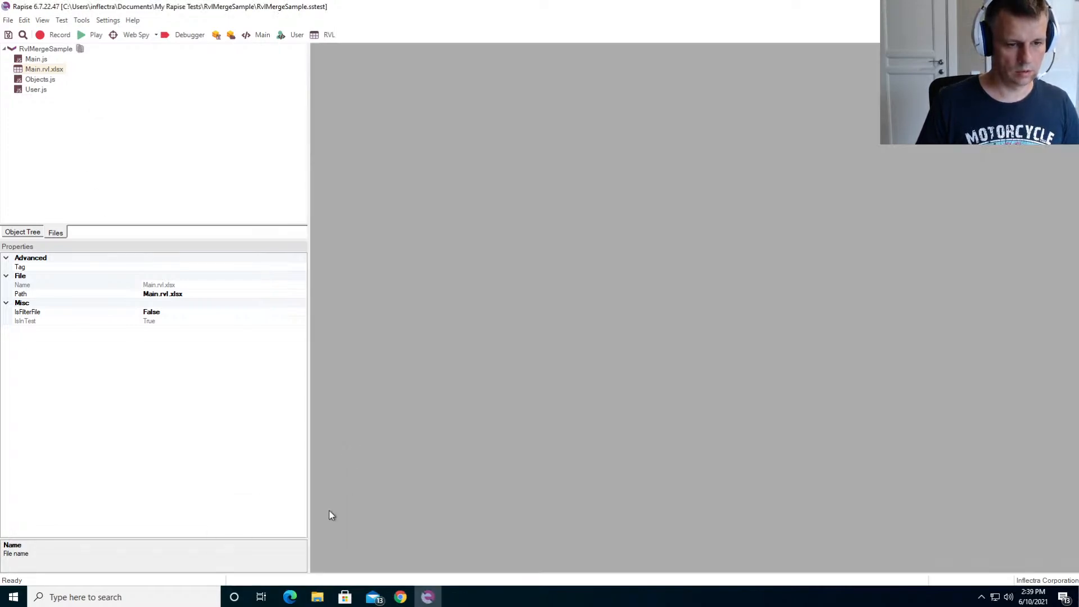
{"action": "mouse_move", "coordinate": [318, 596]}
{"action": "left_click", "coordinate": [370, 542]}
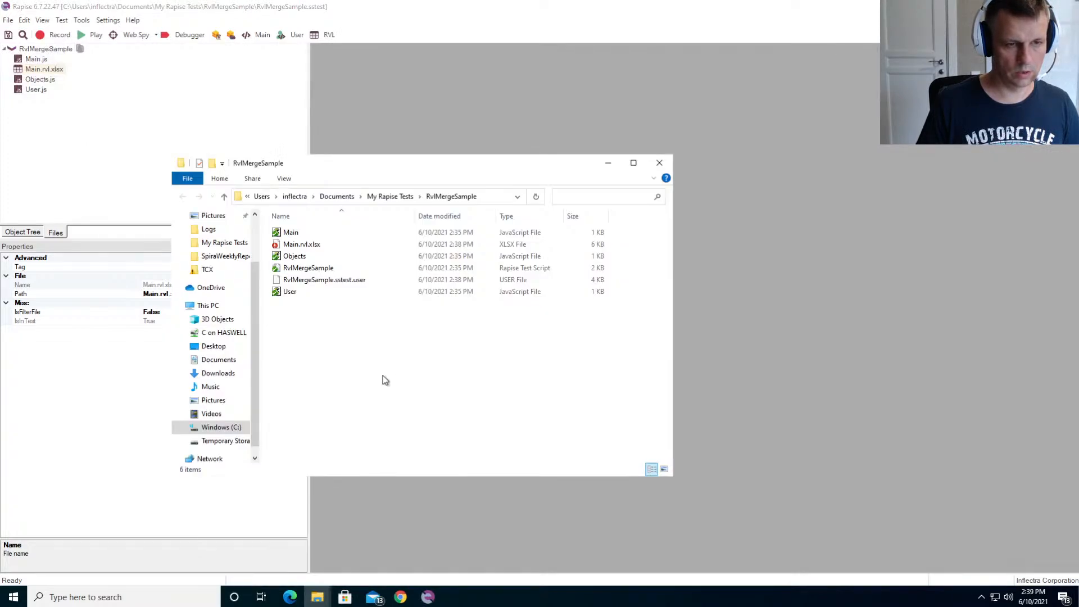
{"action": "right_click", "coordinate": [384, 376]}
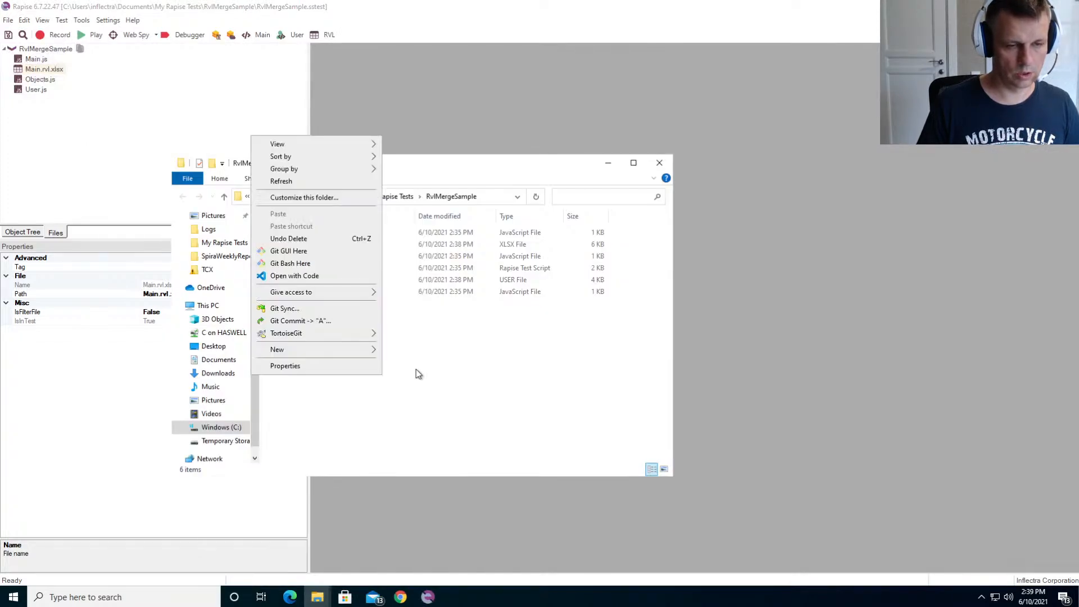
{"action": "left_click", "coordinate": [336, 325]}
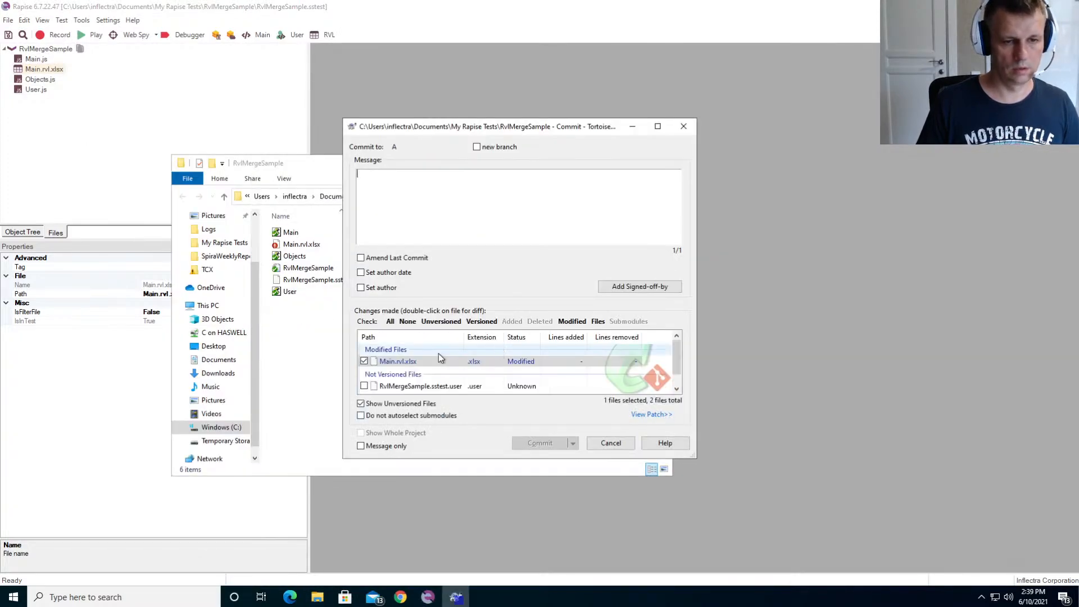
{"action": "type", "text": "C"}
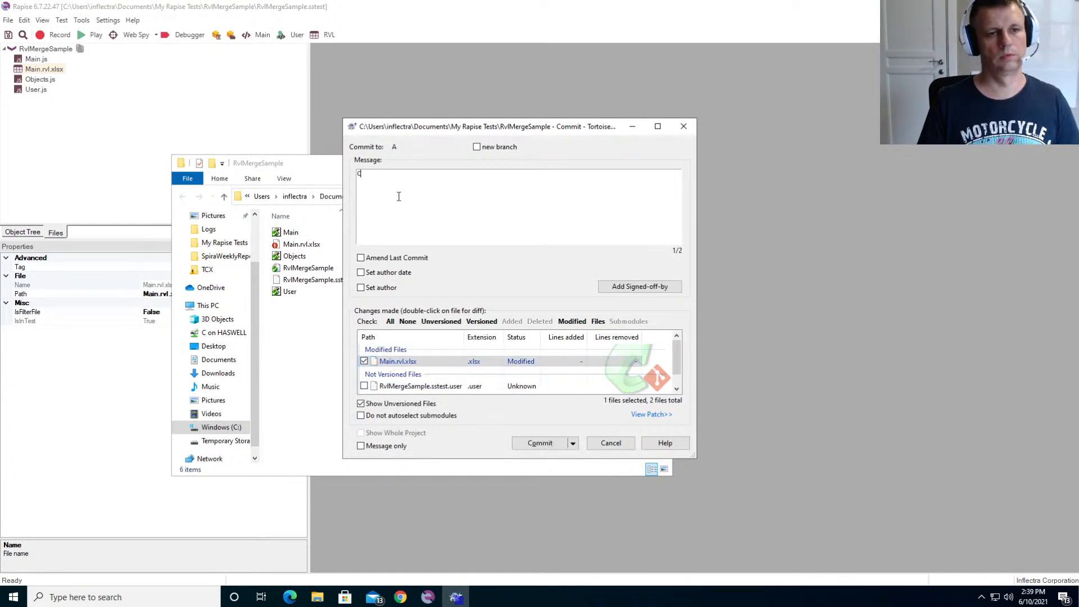
{"action": "type", "text": "hanges in branch A"}
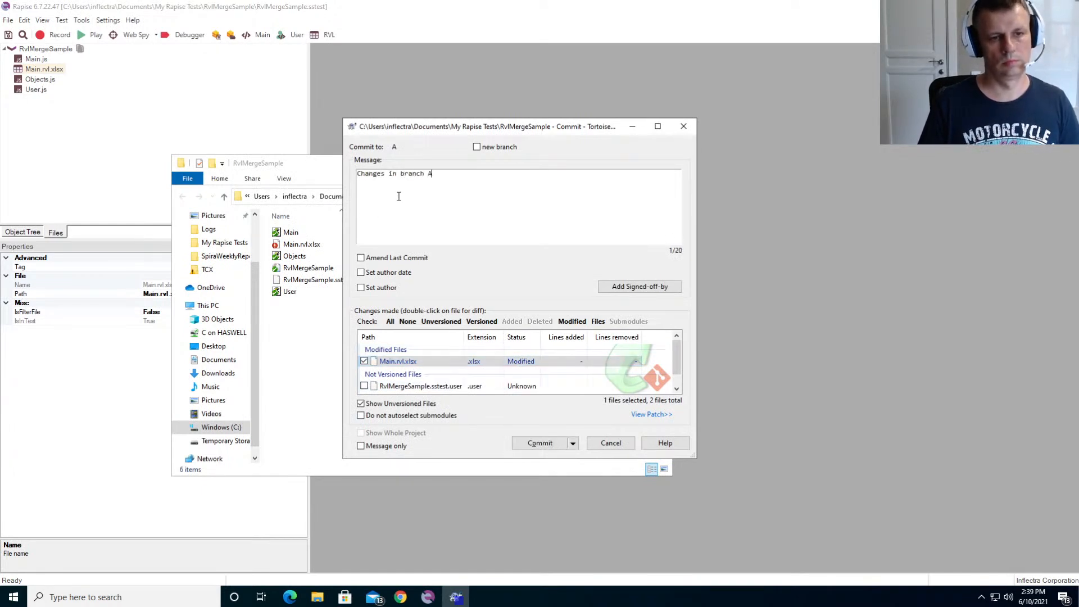
{"action": "left_click", "coordinate": [540, 443]}
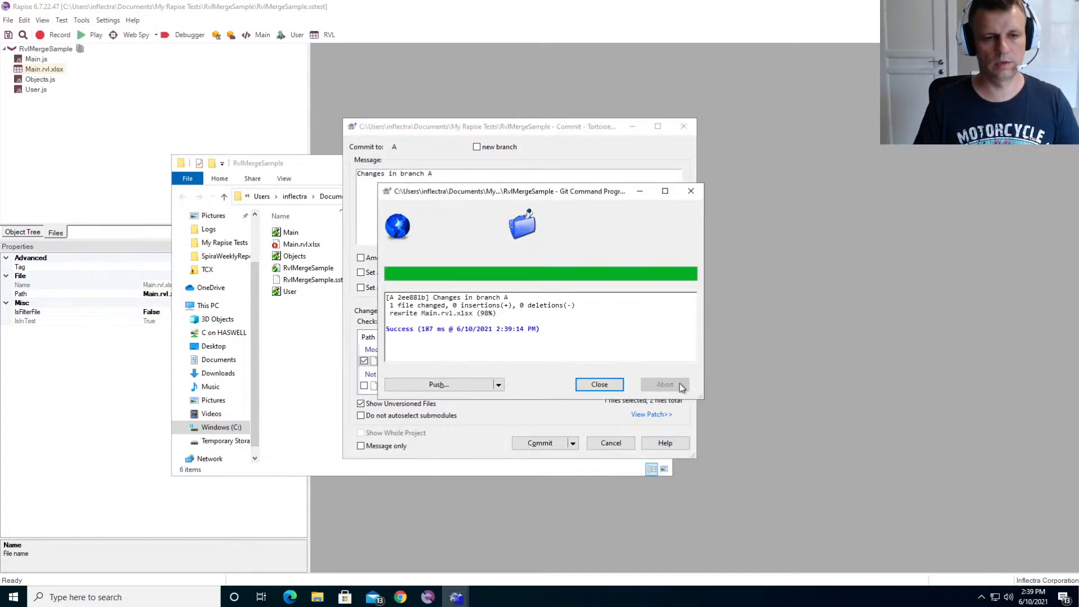
{"action": "left_click", "coordinate": [599, 385]}
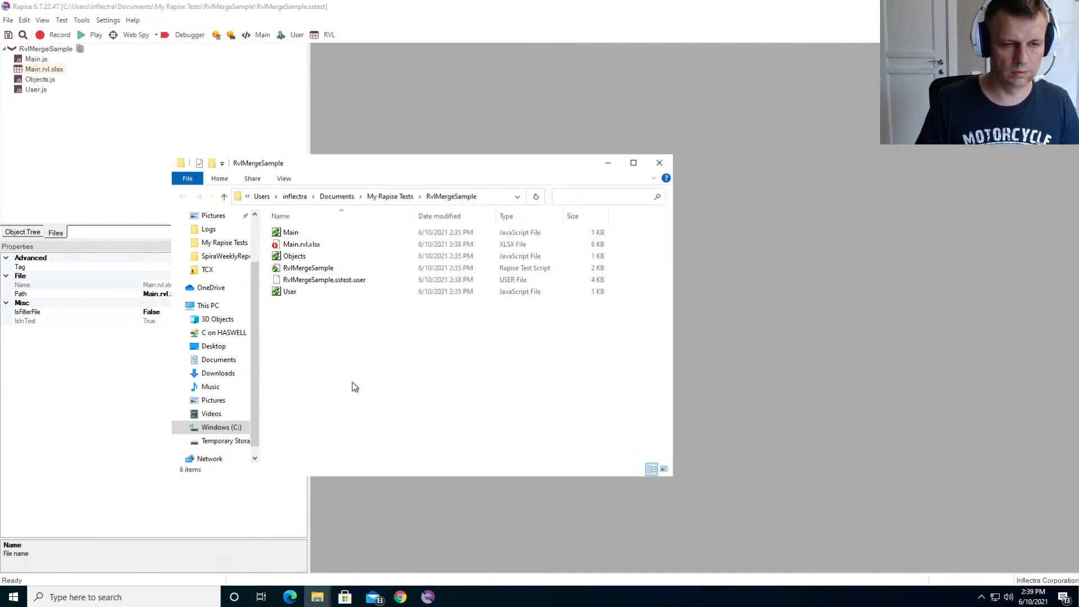
- Switch the RvlMergeSample repository's working copy from branch A to branch B with TortoiseGit
{"action": "right_click", "coordinate": [339, 342]}
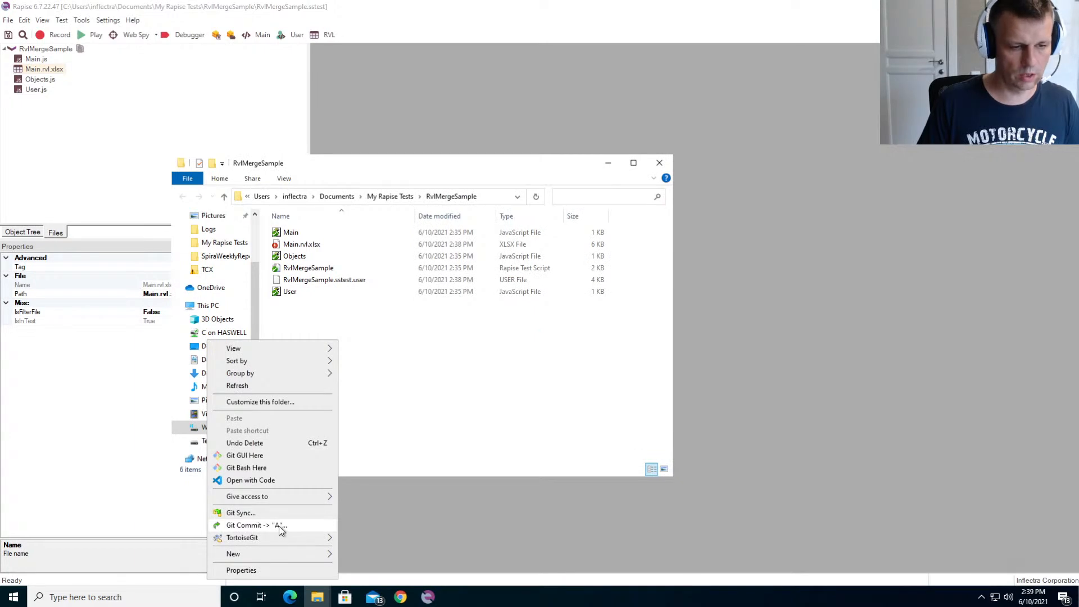
{"action": "mouse_move", "coordinate": [275, 538]}
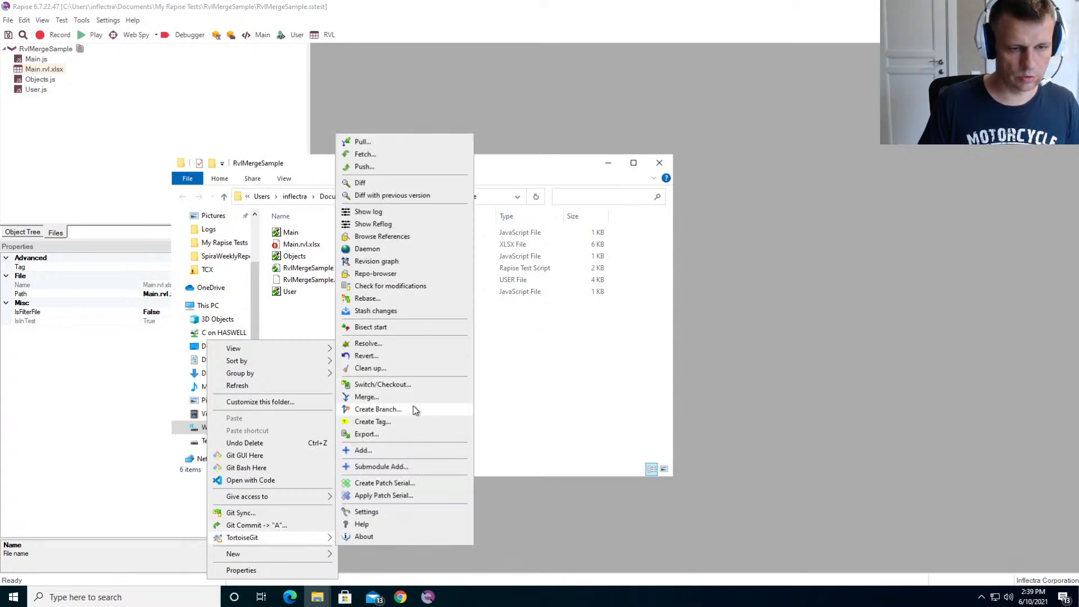
{"action": "left_click", "coordinate": [393, 386]}
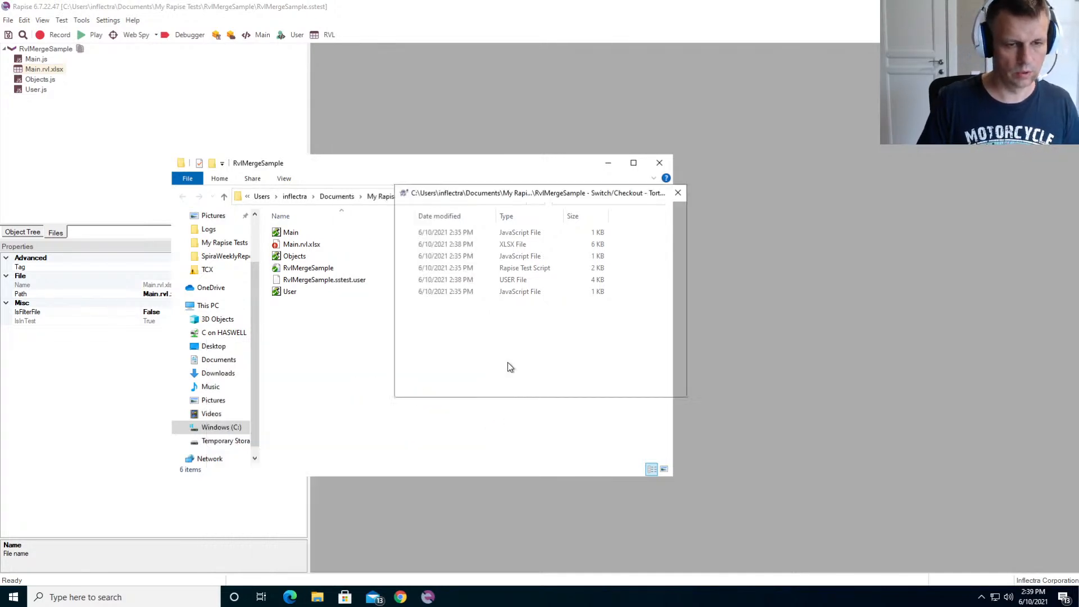
{"action": "left_click", "coordinate": [507, 231]}
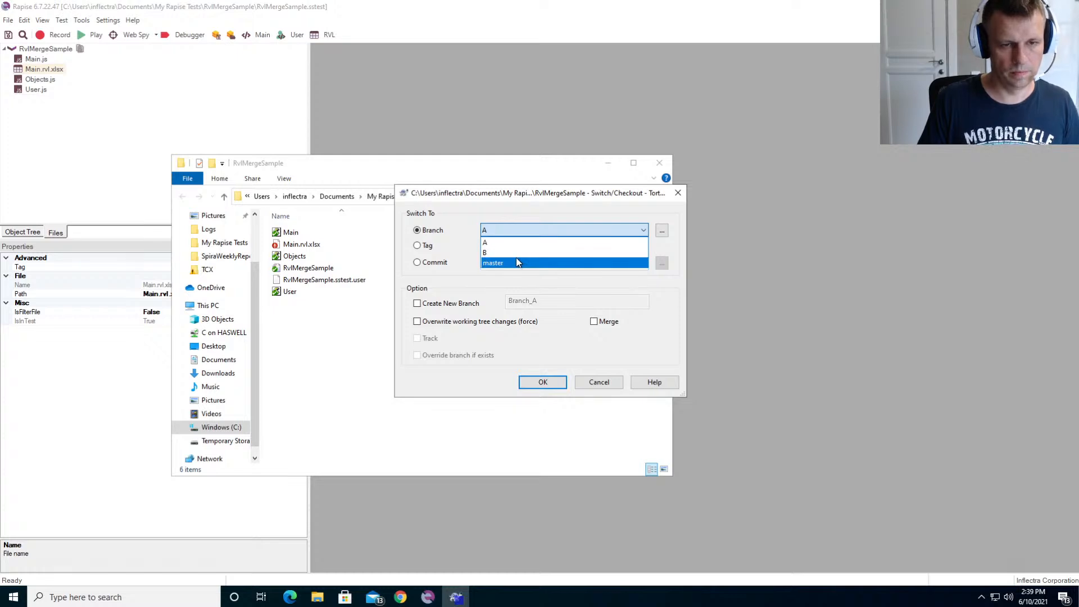
{"action": "left_click", "coordinate": [514, 254]}
{"action": "left_click", "coordinate": [545, 379]}
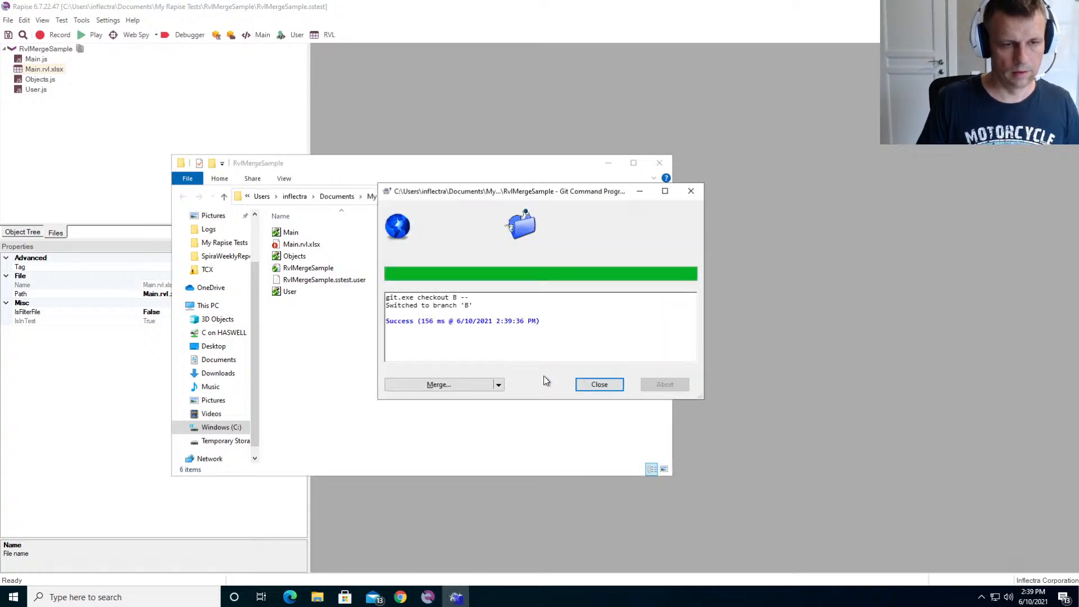
{"action": "left_click", "coordinate": [582, 383]}
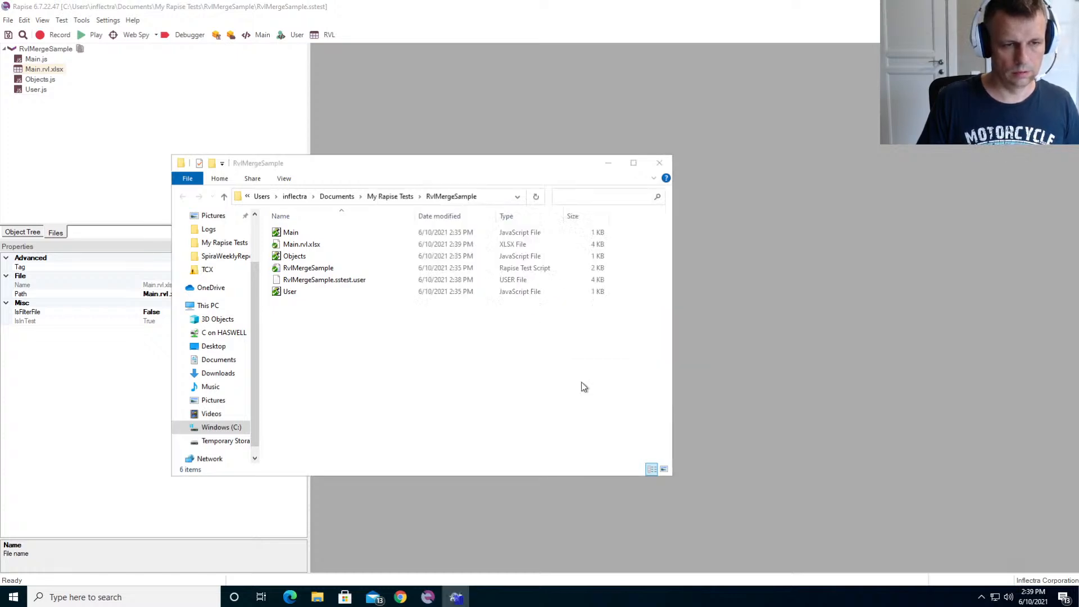
{"action": "right_click", "coordinate": [335, 339]}
{"action": "left_click", "coordinate": [321, 326]}
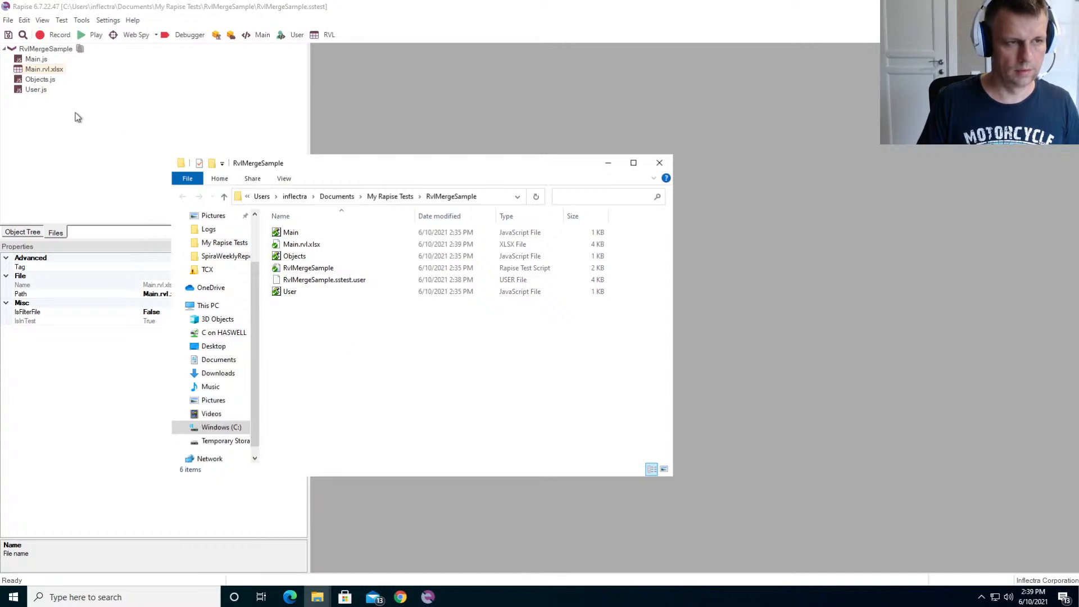
- Switch to Rapise, open Main.rvl.xlsx, and set the param2 value in row 7 to B
{"action": "left_click", "coordinate": [75, 113]}
{"action": "double_click", "coordinate": [31, 69]}
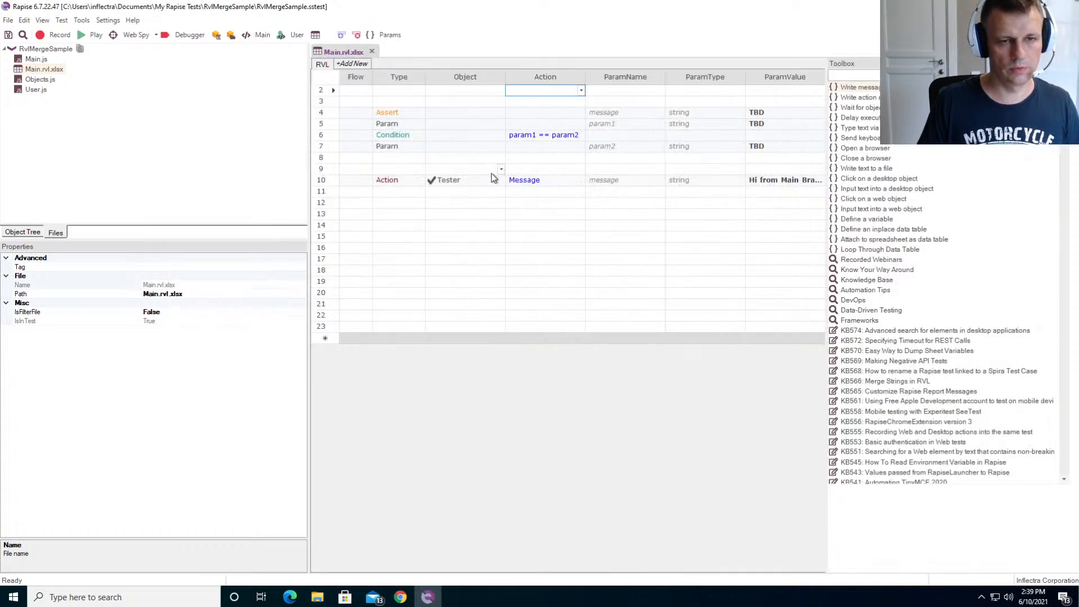
{"action": "left_click", "coordinate": [555, 257]}
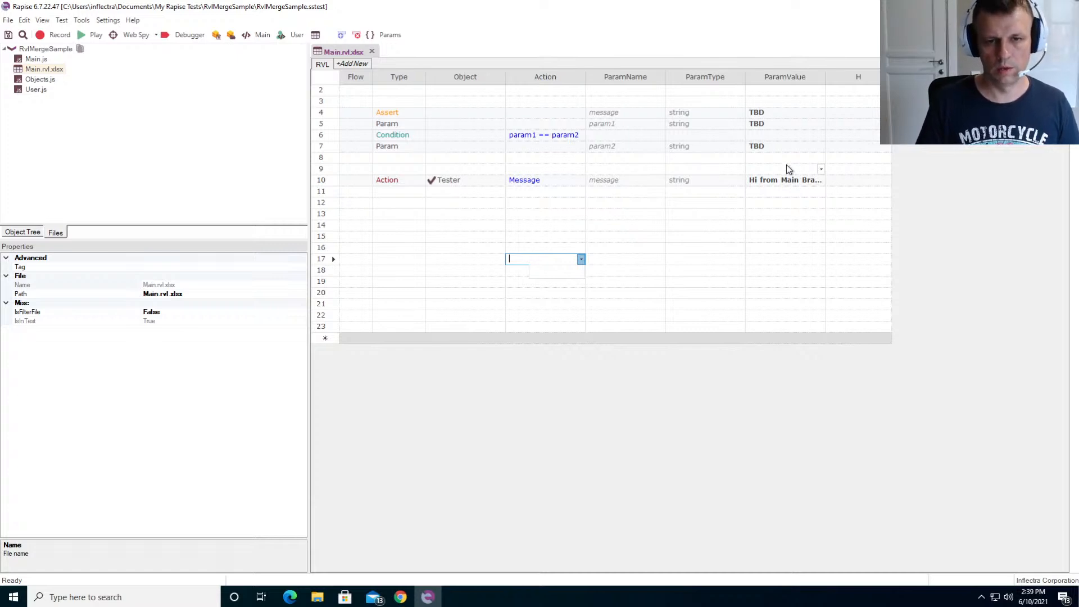
{"action": "left_click", "coordinate": [789, 147]}
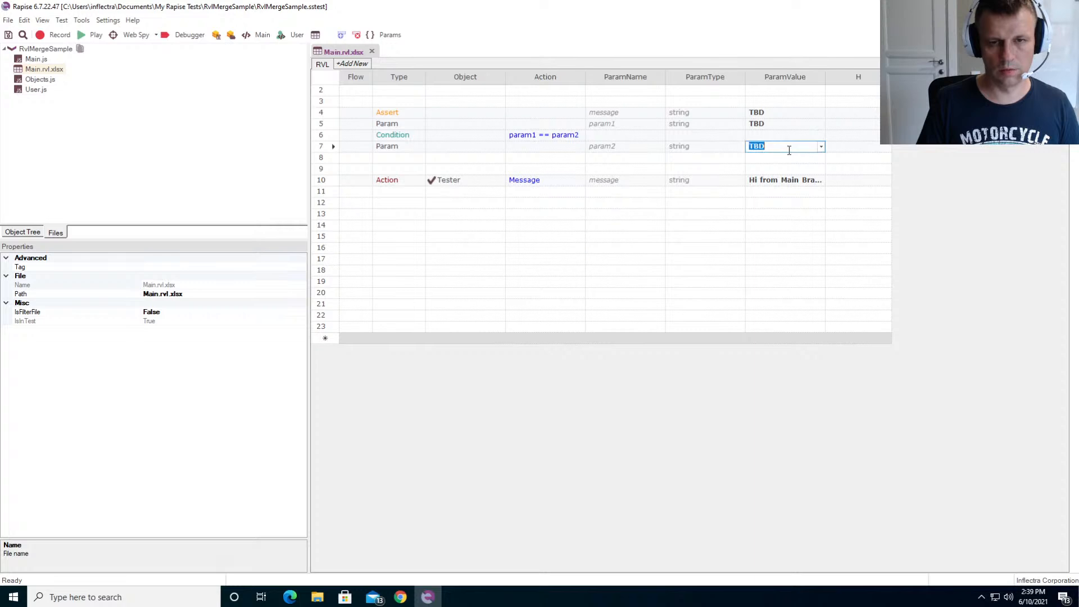
{"action": "type", "text": "B"}
{"action": "left_click", "coordinate": [807, 171]}
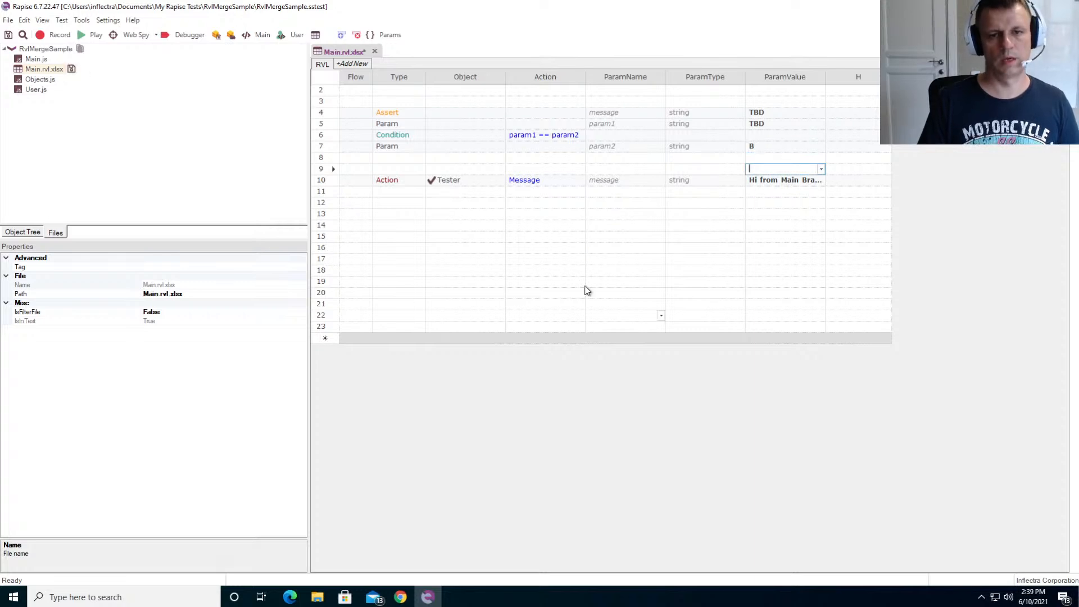
- Add a Tester Message action in row 13 with the message "Hi from Branch B", and save the test
{"action": "left_click", "coordinate": [401, 205]}
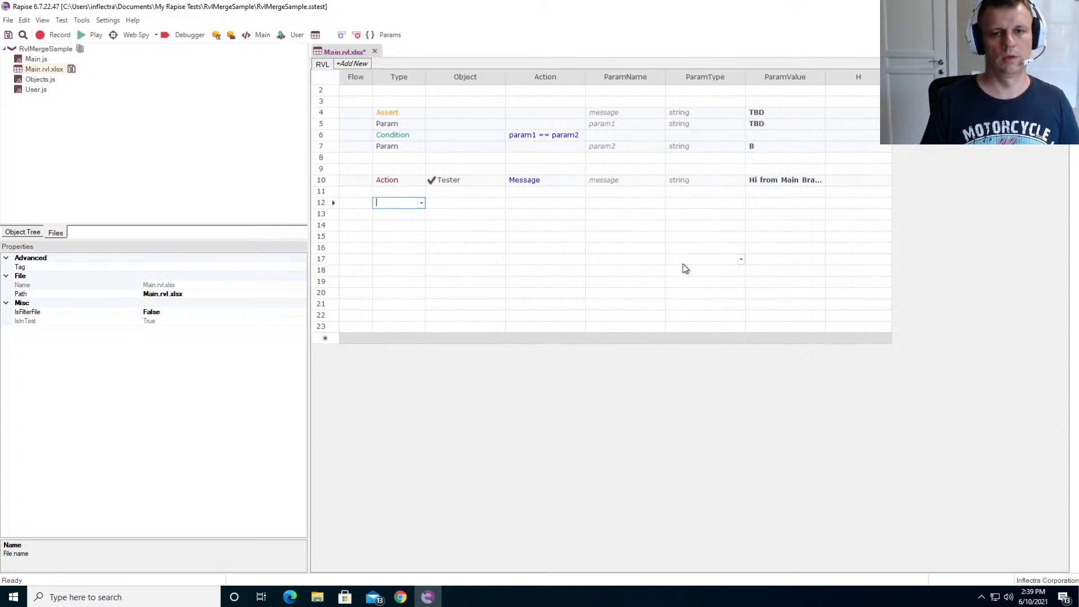
{"action": "key", "text": "Down"}
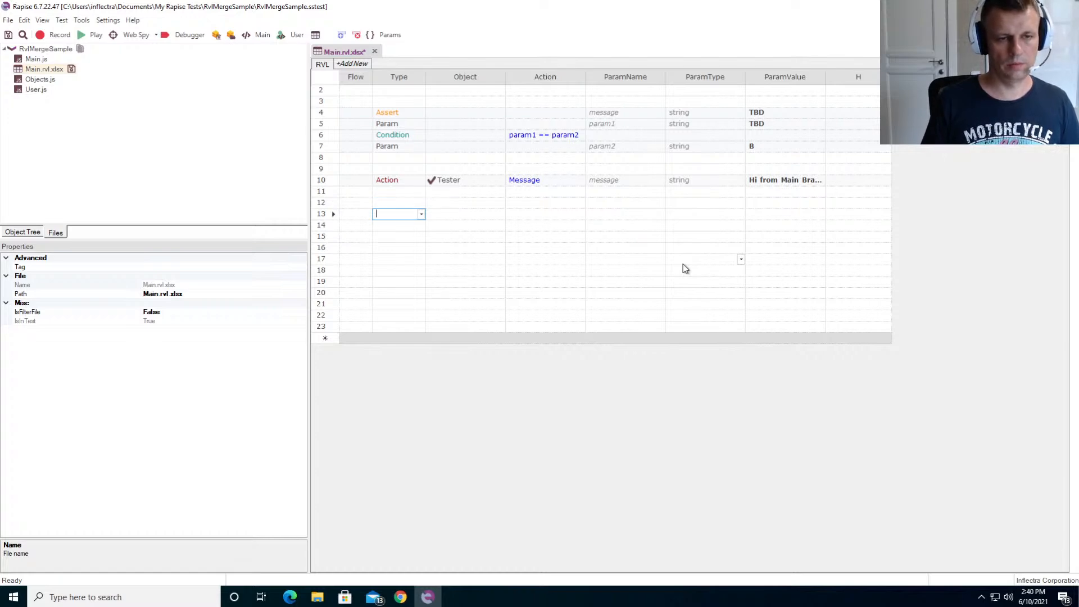
{"action": "type", "text": "Action"}
{"action": "key", "text": "Tab"}
{"action": "type", "text": "TE"}
{"action": "key", "text": "Tab"}
{"action": "type", "text": "M"}
{"action": "key", "text": "Tab"}
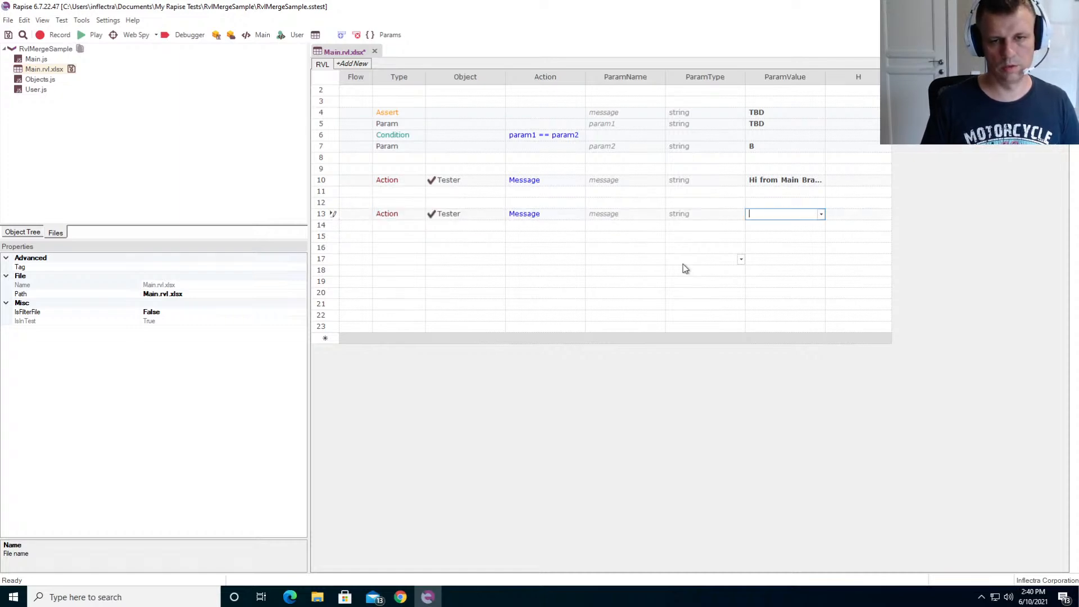
{"action": "type", "text": "Hi from B"}
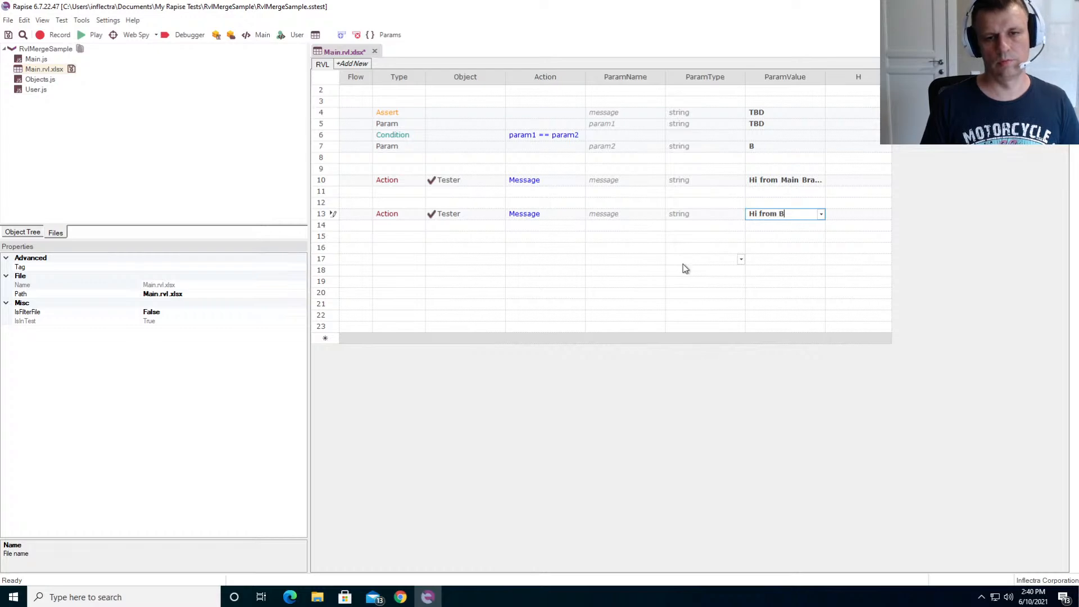
{"action": "type", "text": "ranch"}
{"action": "key", "text": "Return"}
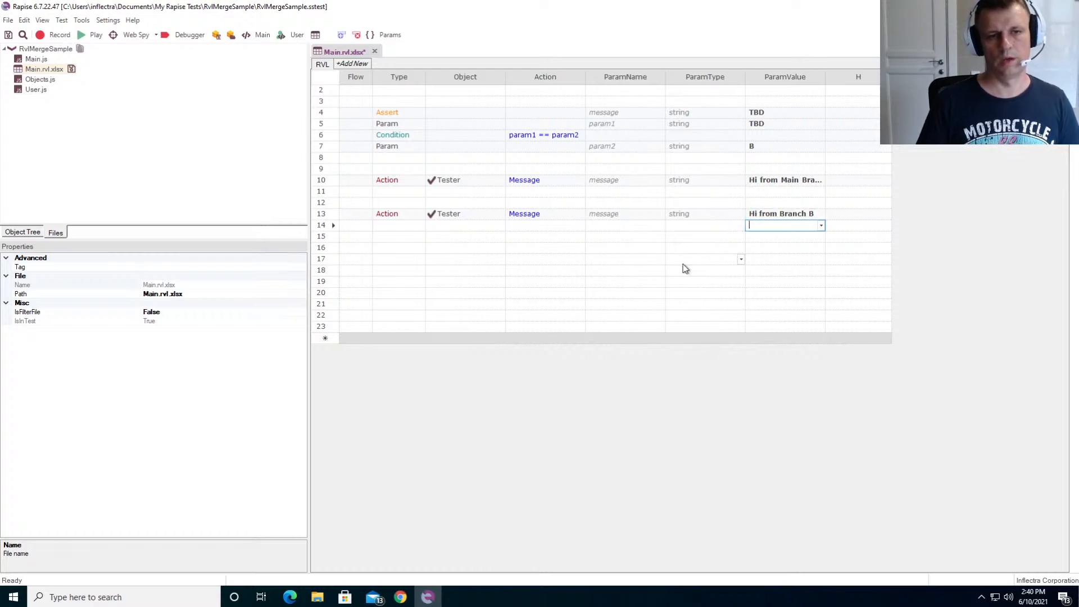
{"action": "key", "text": "ctrl+s"}
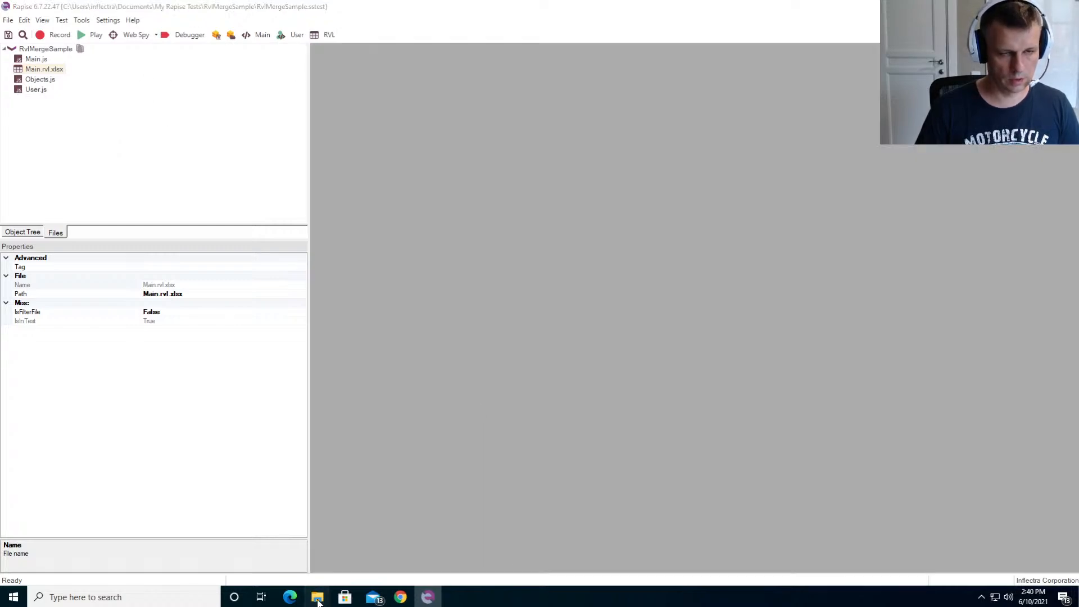
- Switch to File Explorer and commit the modified Main.rvl.xlsx to branch B with the message "Branch B changes"
{"action": "mouse_move", "coordinate": [317, 597]}
{"action": "left_click", "coordinate": [372, 550]}
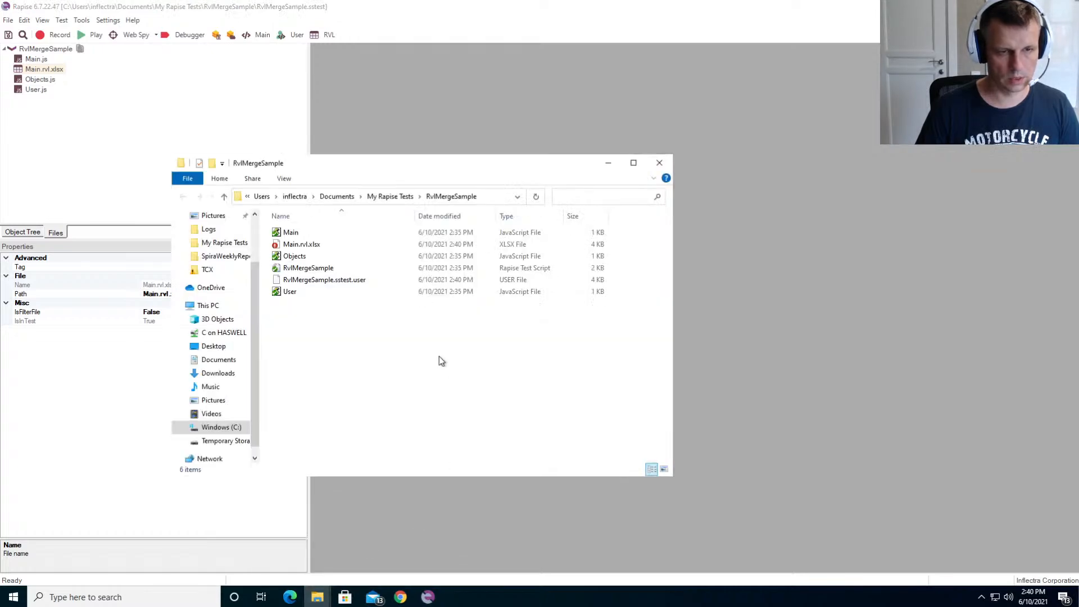
{"action": "right_click", "coordinate": [323, 358]}
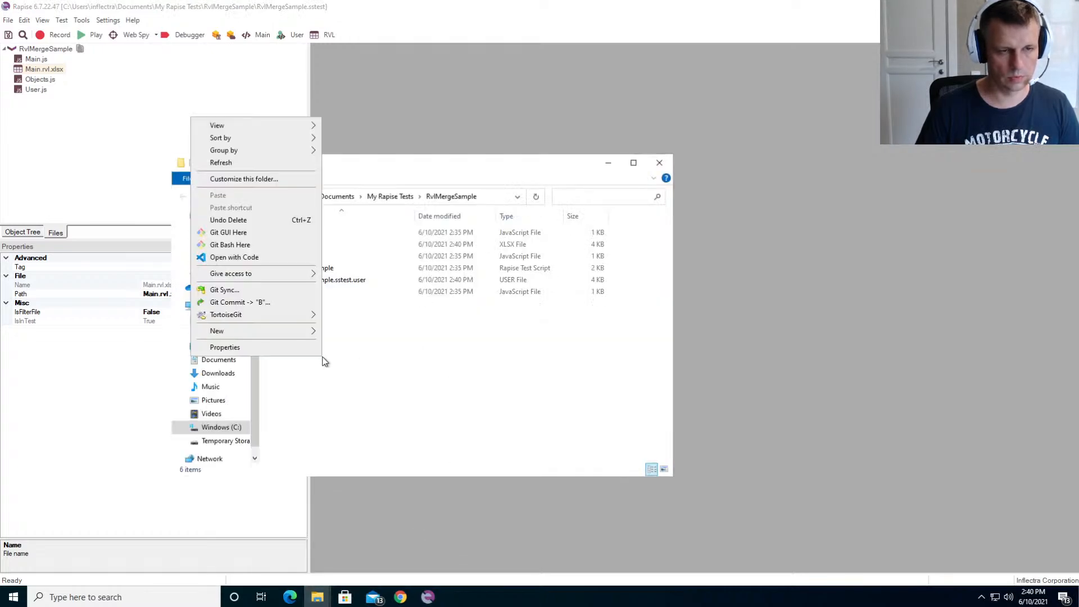
{"action": "left_click", "coordinate": [287, 306]}
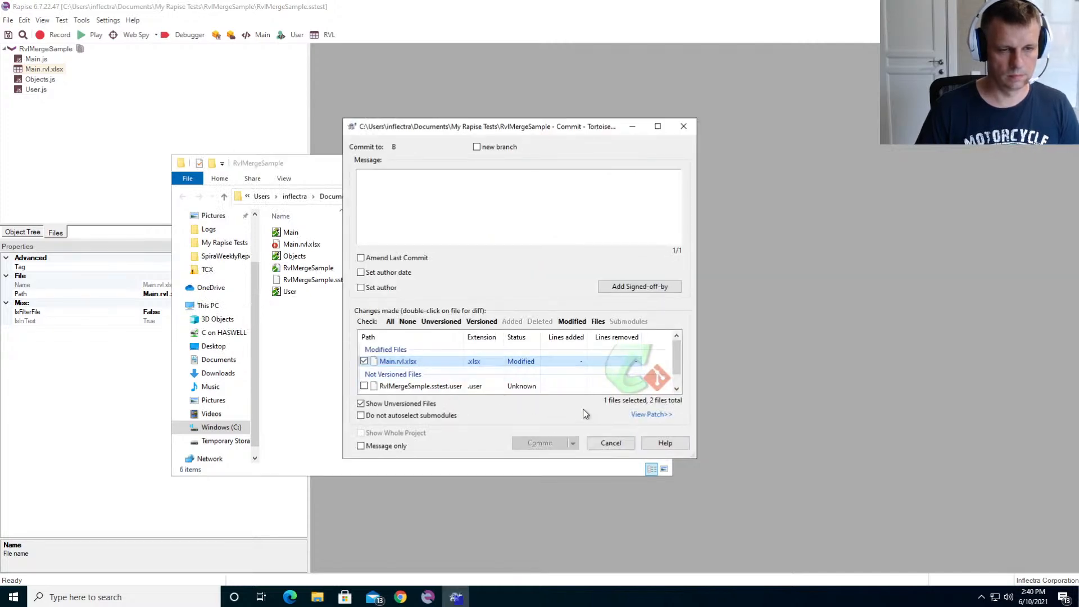
{"action": "left_click", "coordinate": [440, 205]}
{"action": "type", "text": "Branc"}
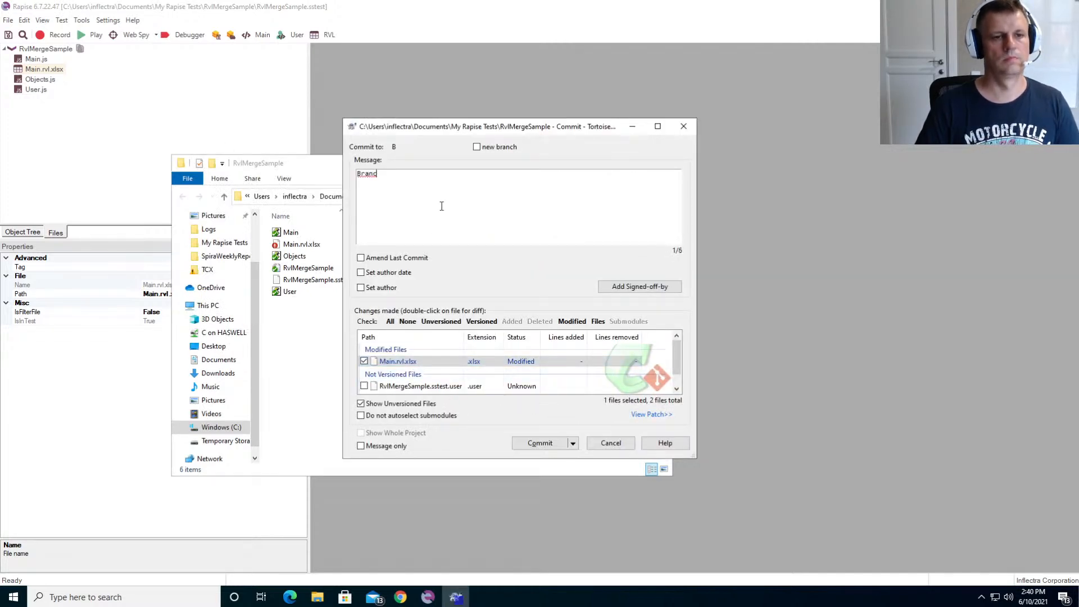
{"action": "type", "text": "h B changes"}
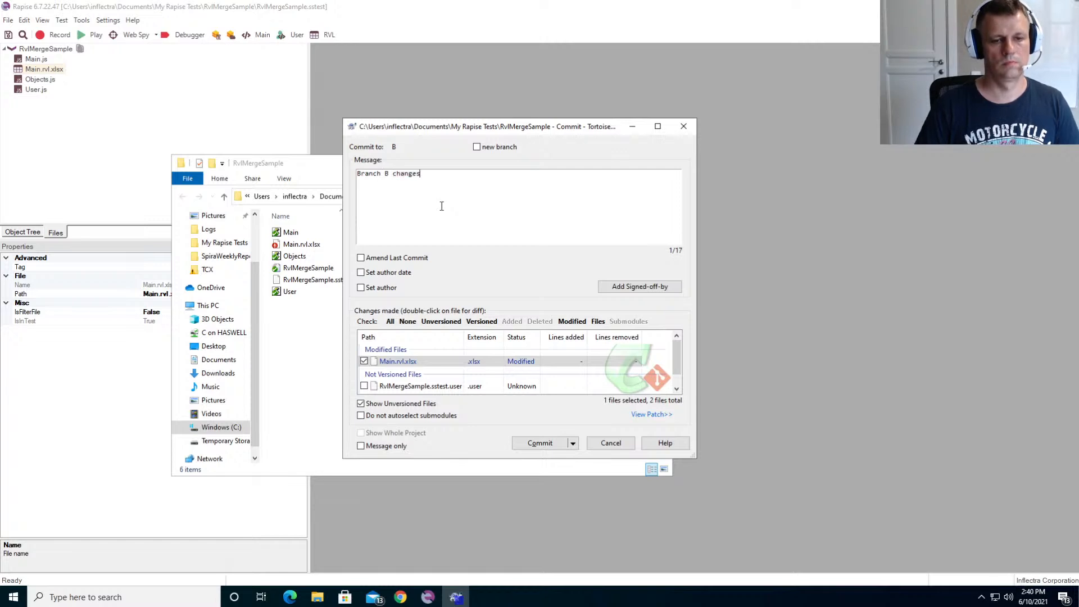
{"action": "left_click", "coordinate": [538, 444]}
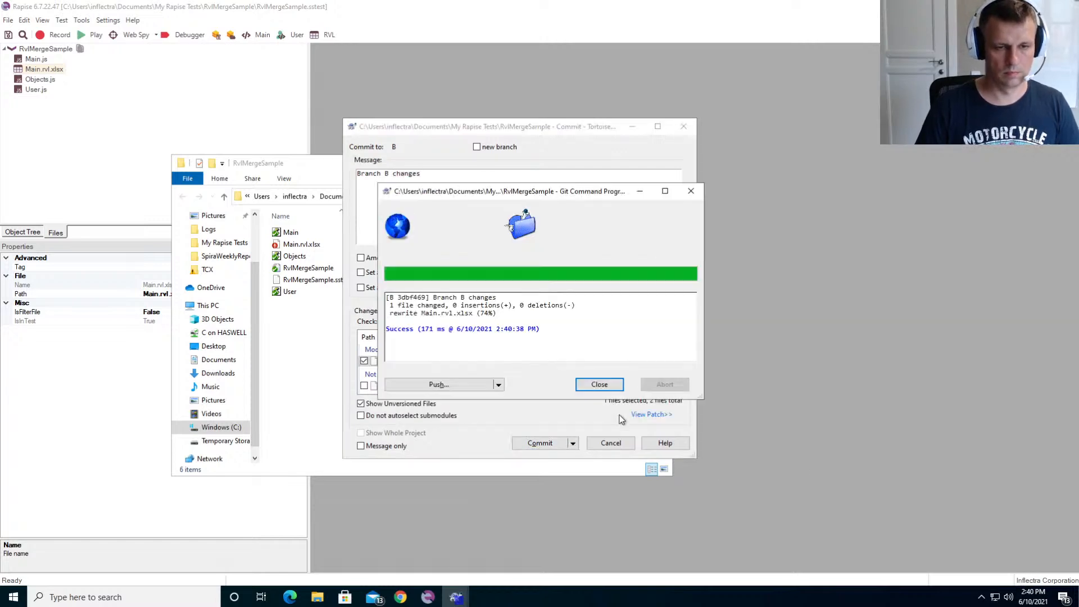
{"action": "left_click", "coordinate": [603, 386]}
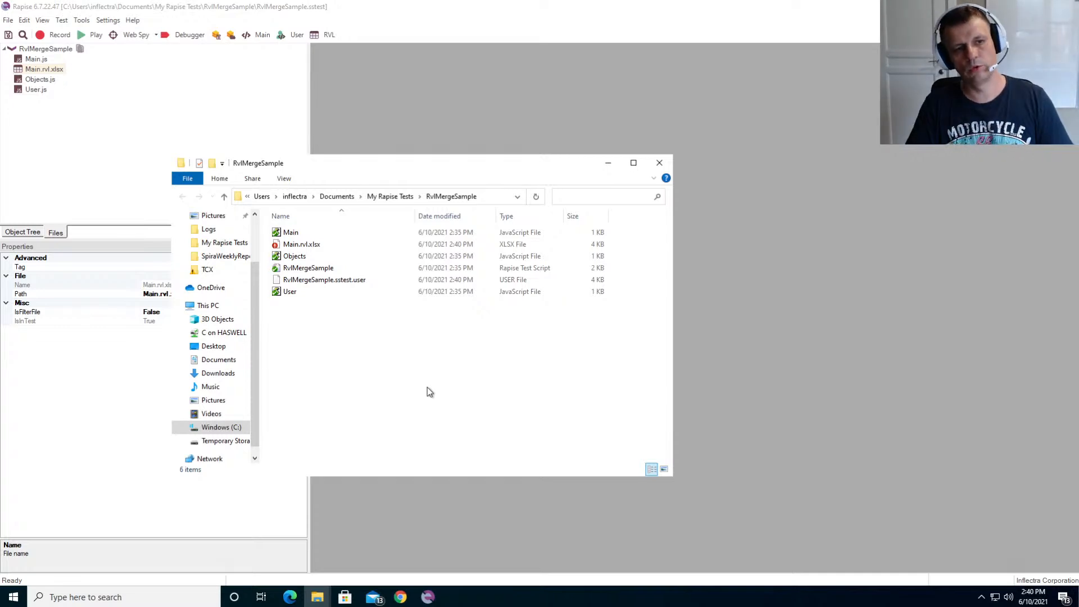
{"action": "right_click", "coordinate": [361, 337]}
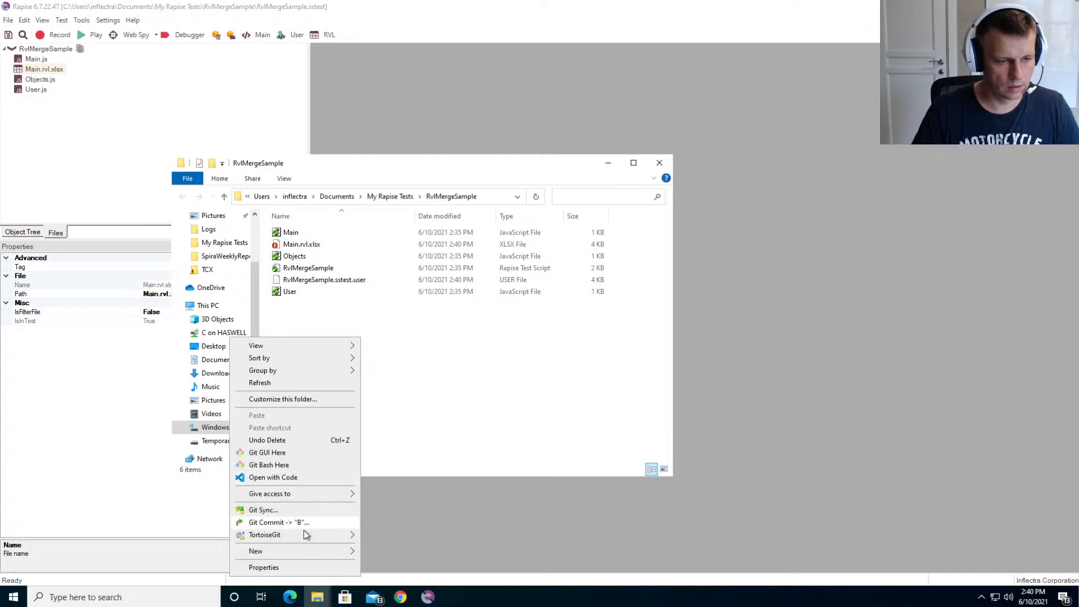
{"action": "mouse_move", "coordinate": [306, 534]}
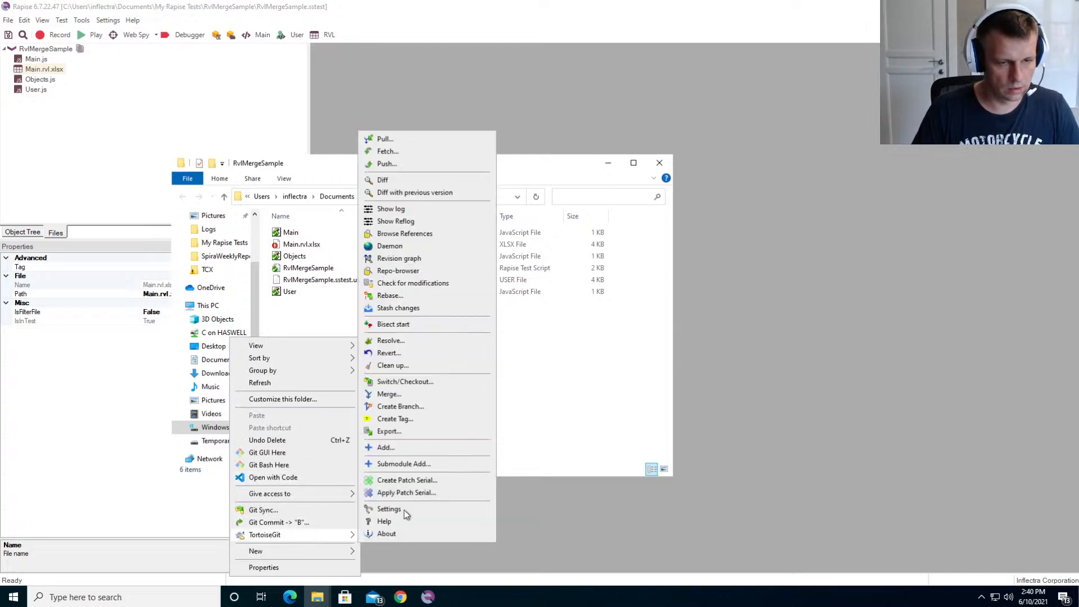
{"action": "left_click", "coordinate": [423, 392]}
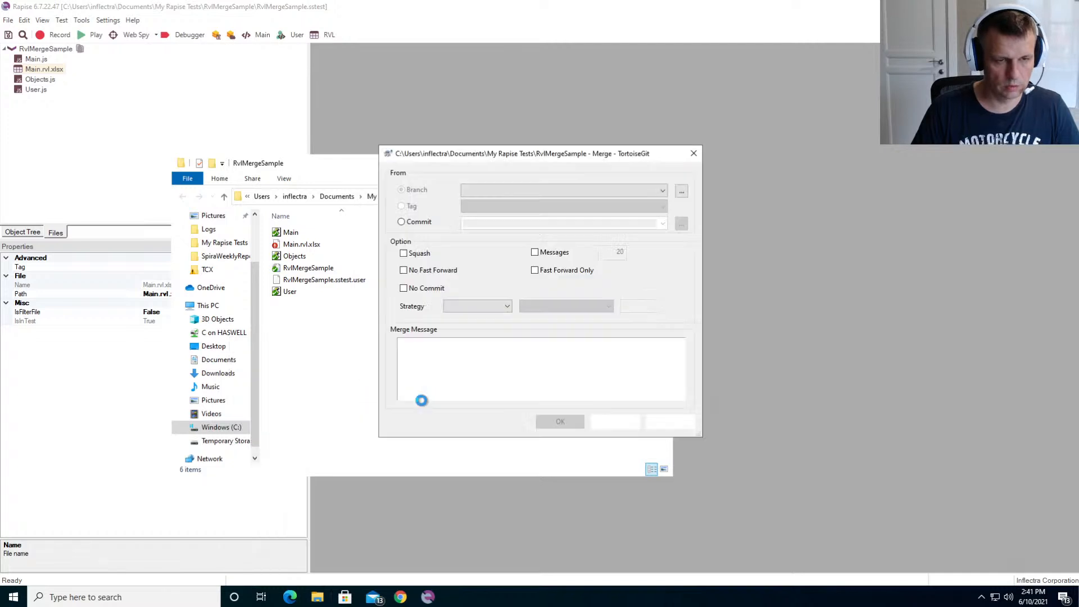
{"action": "left_click", "coordinate": [567, 190]}
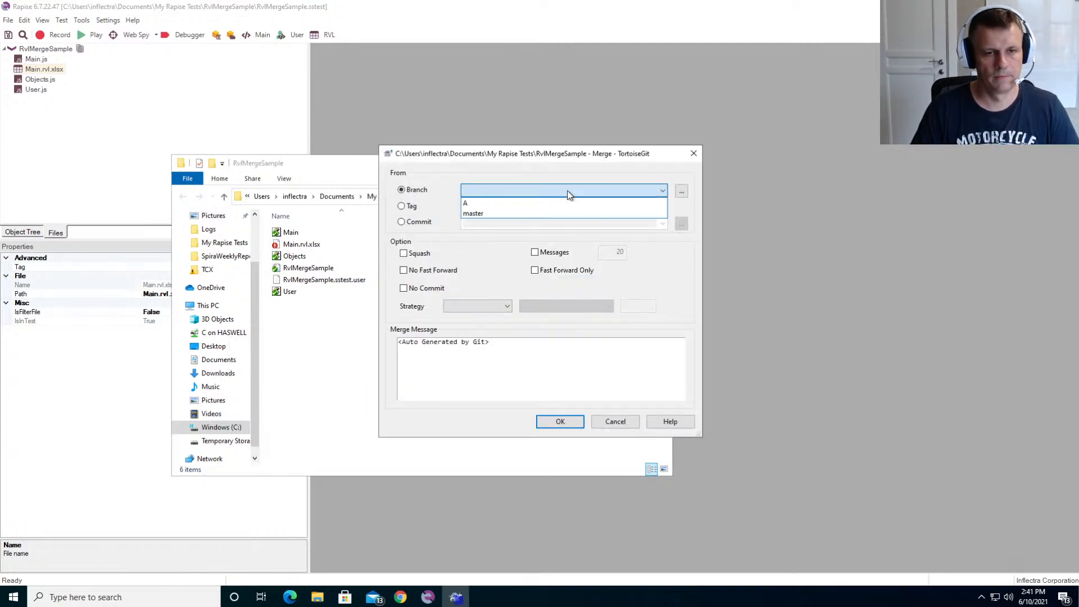
{"action": "left_click", "coordinate": [508, 195]}
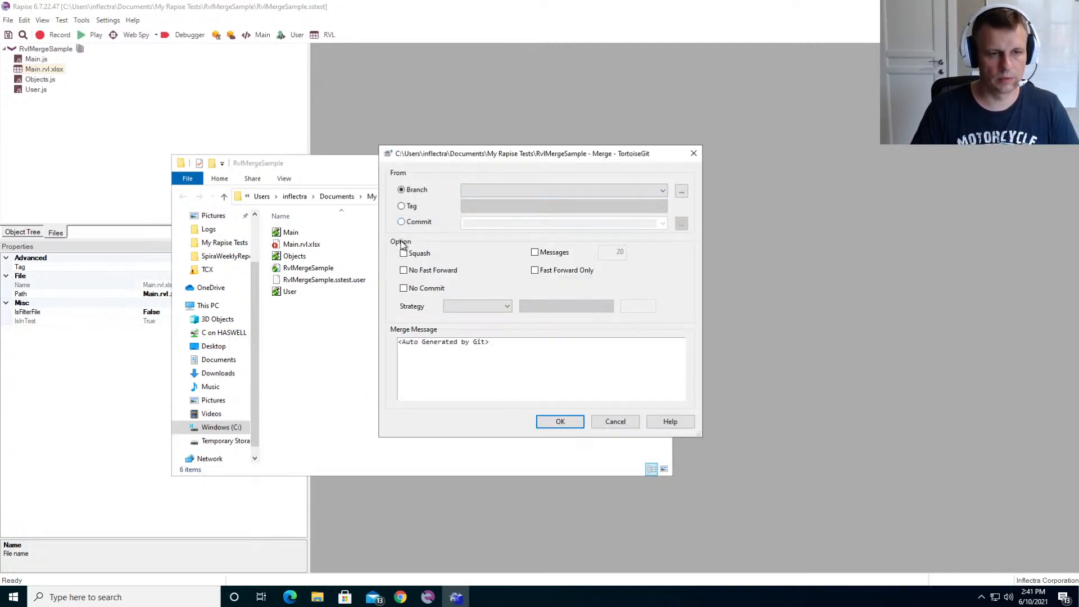
{"action": "left_click", "coordinate": [693, 153]}
- Merge branch A into the checked-out branch B, then enlarge the Git output and highlight Main.rvl.xlsx in its conflict line
{"action": "right_click", "coordinate": [328, 377]}
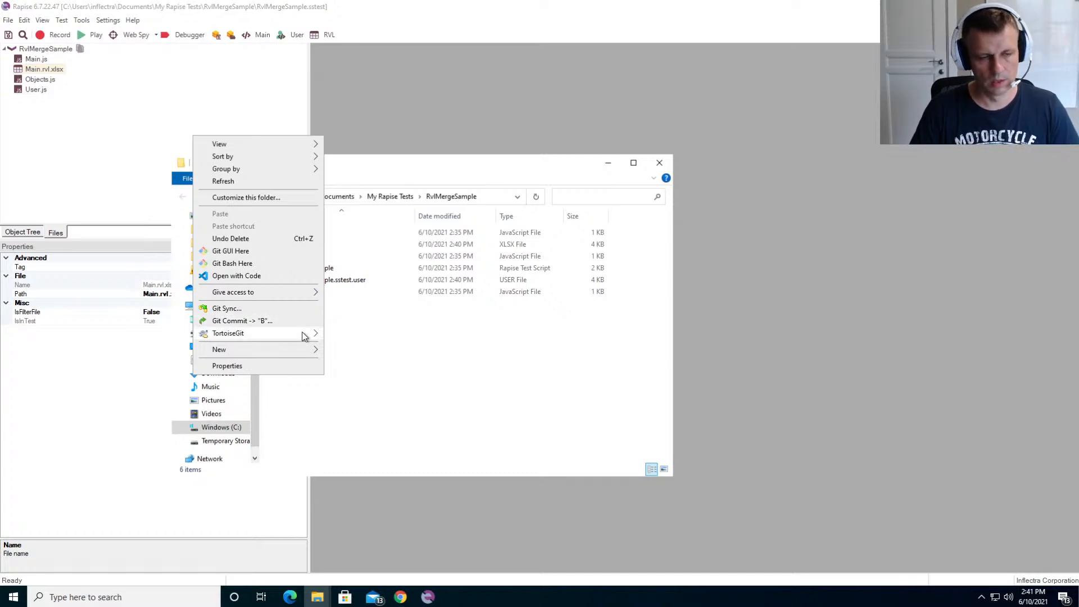
{"action": "mouse_move", "coordinate": [306, 334]}
{"action": "left_click", "coordinate": [373, 462]}
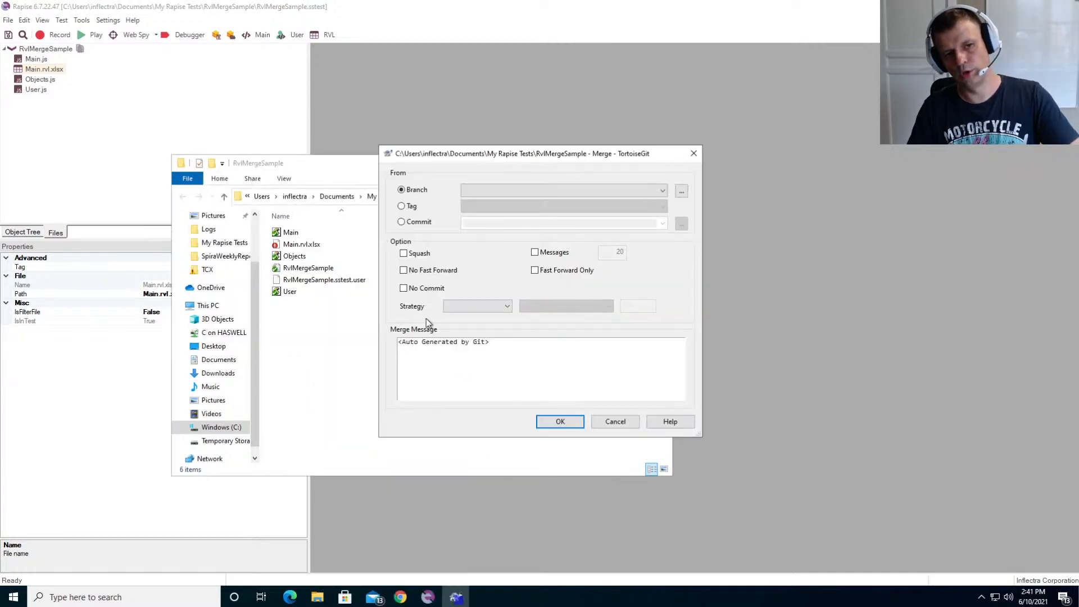
{"action": "left_click", "coordinate": [525, 190]}
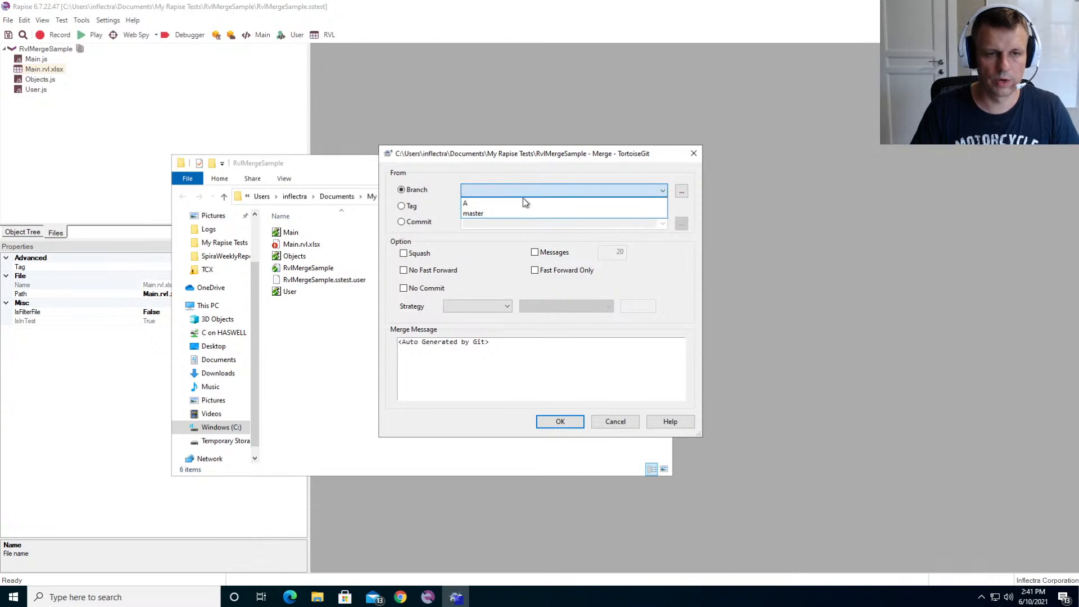
{"action": "left_click", "coordinate": [521, 204]}
{"action": "left_click", "coordinate": [572, 420]}
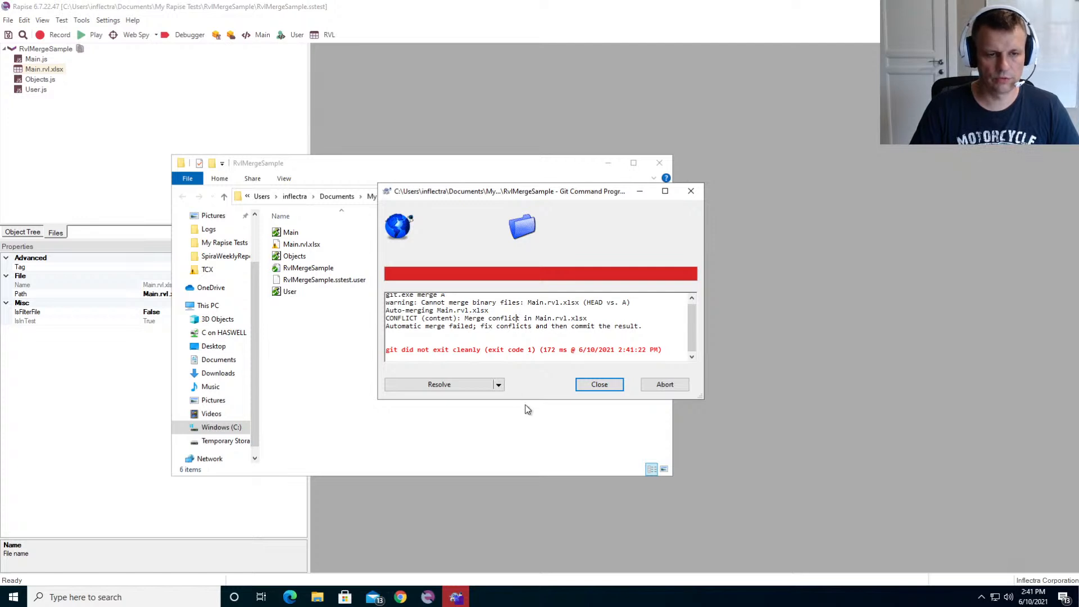
{"action": "left_click_drag", "start_coordinate": [524, 400], "coordinate": [534, 455]}
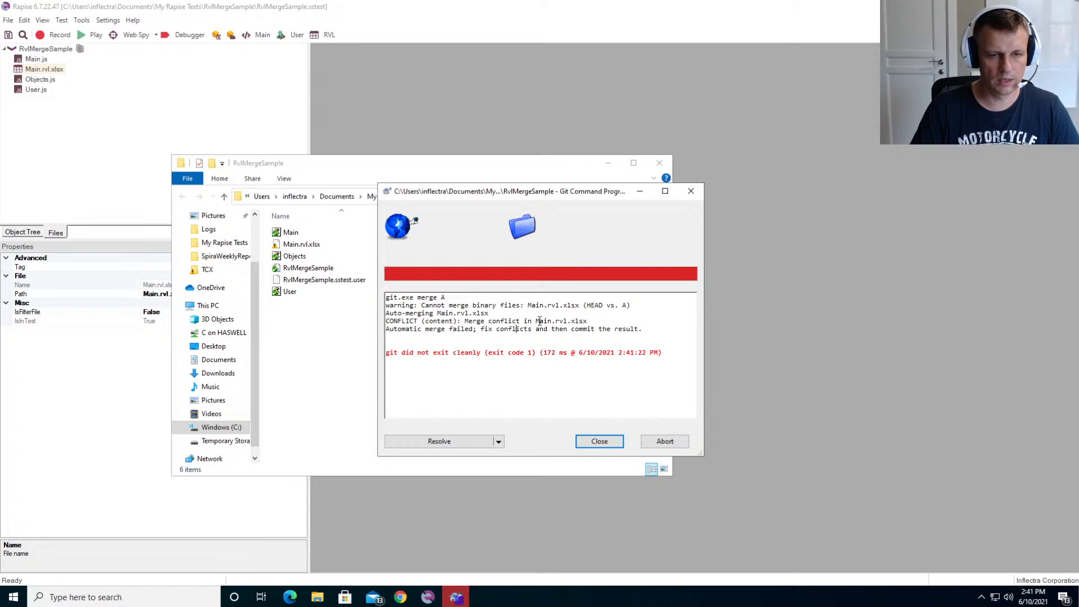
{"action": "double_click", "coordinate": [540, 321]}
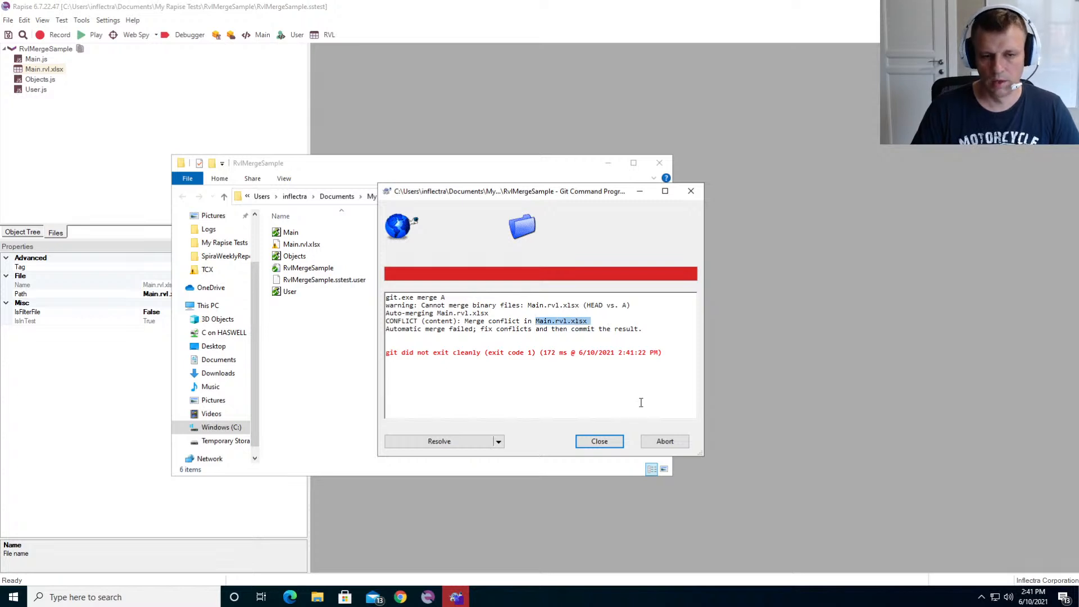
- Open the resolve list for the merge conflict, and open the TortoiseGit settings from the RvlMergeSample folder
{"action": "left_click", "coordinate": [471, 441]}
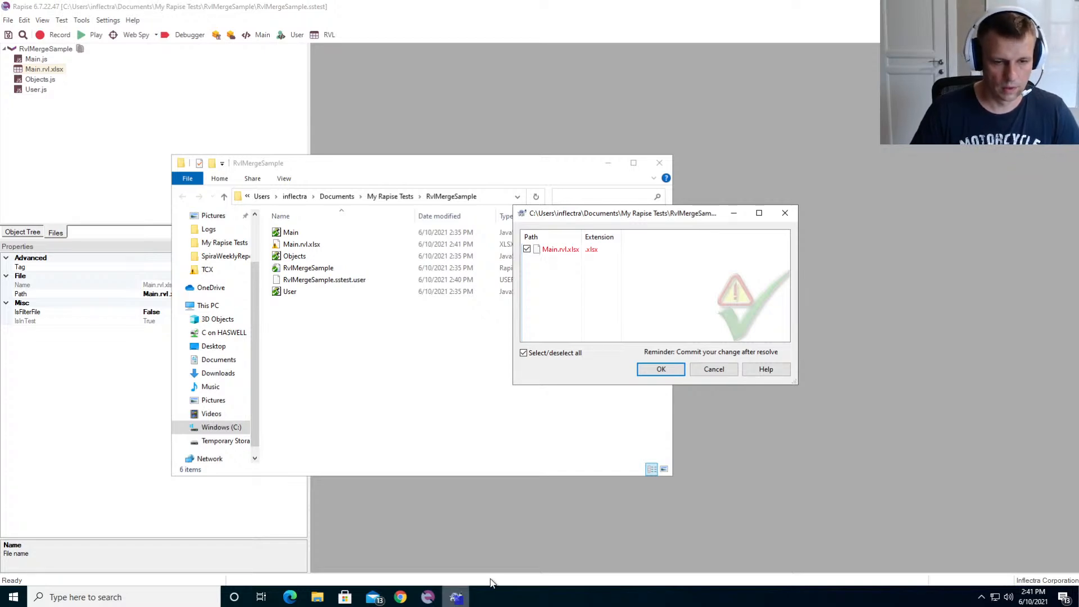
{"action": "right_click", "coordinate": [350, 371]}
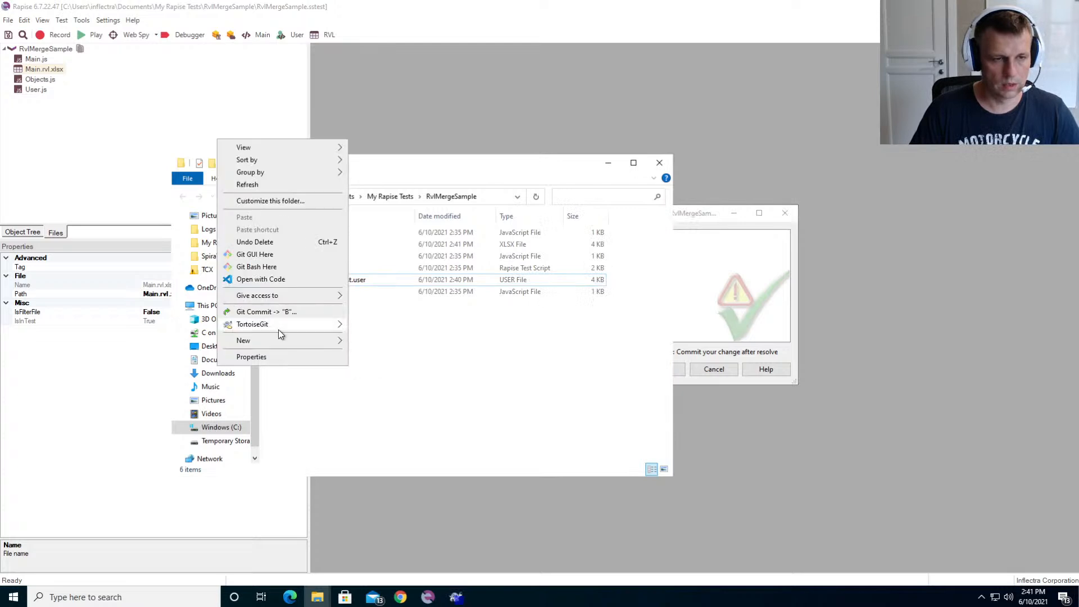
{"action": "mouse_move", "coordinate": [284, 324]}
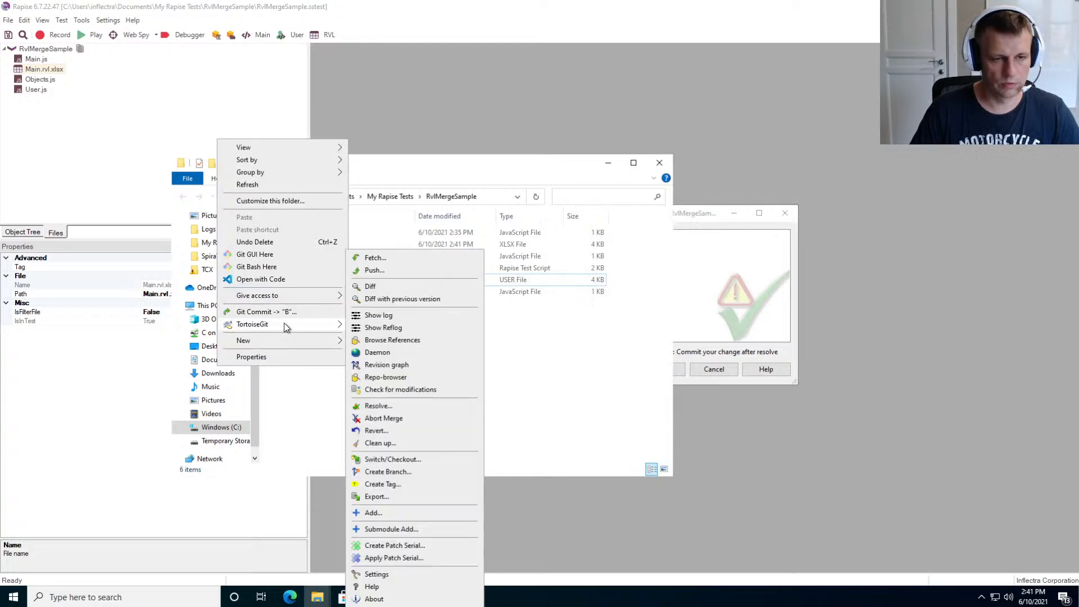
{"action": "left_click", "coordinate": [392, 575]}
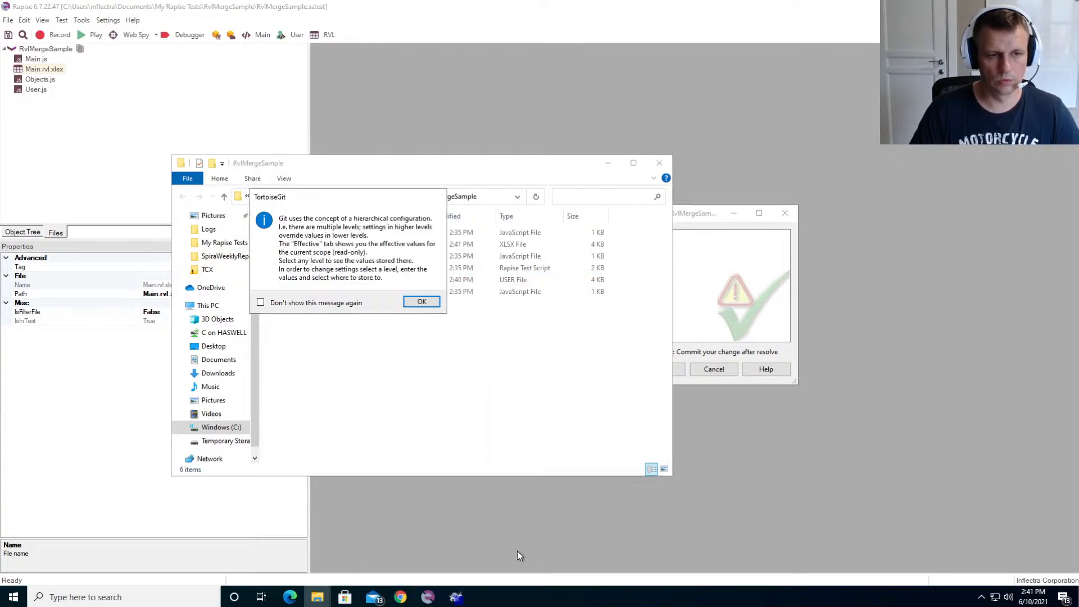
{"action": "left_click", "coordinate": [412, 303]}
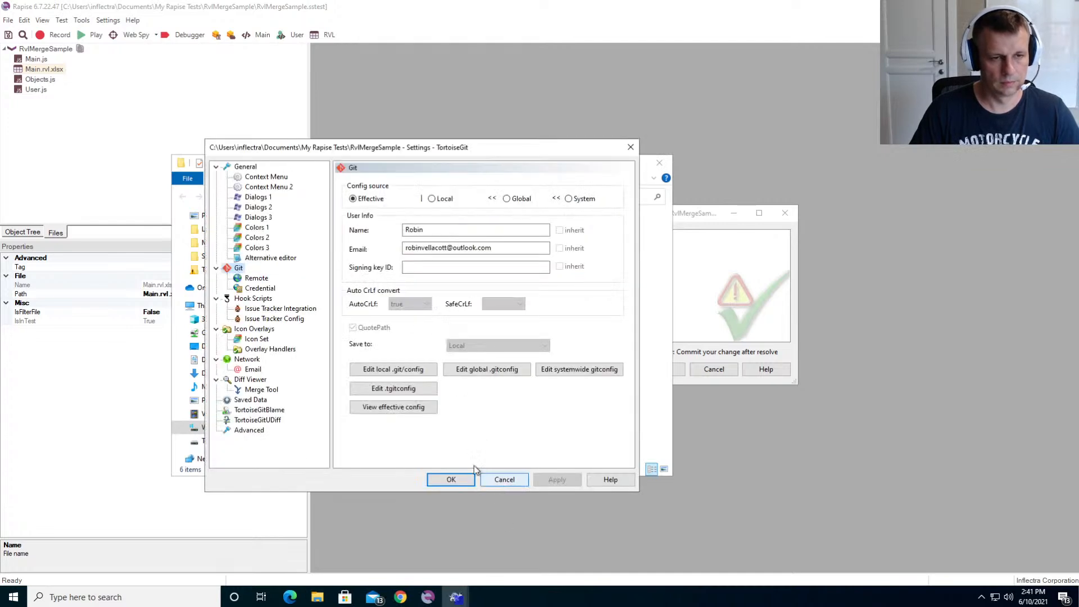
- Remove the .xlsx entry from the Diff Viewer's extension-specific programs and accept the change
{"action": "left_click", "coordinate": [261, 390]}
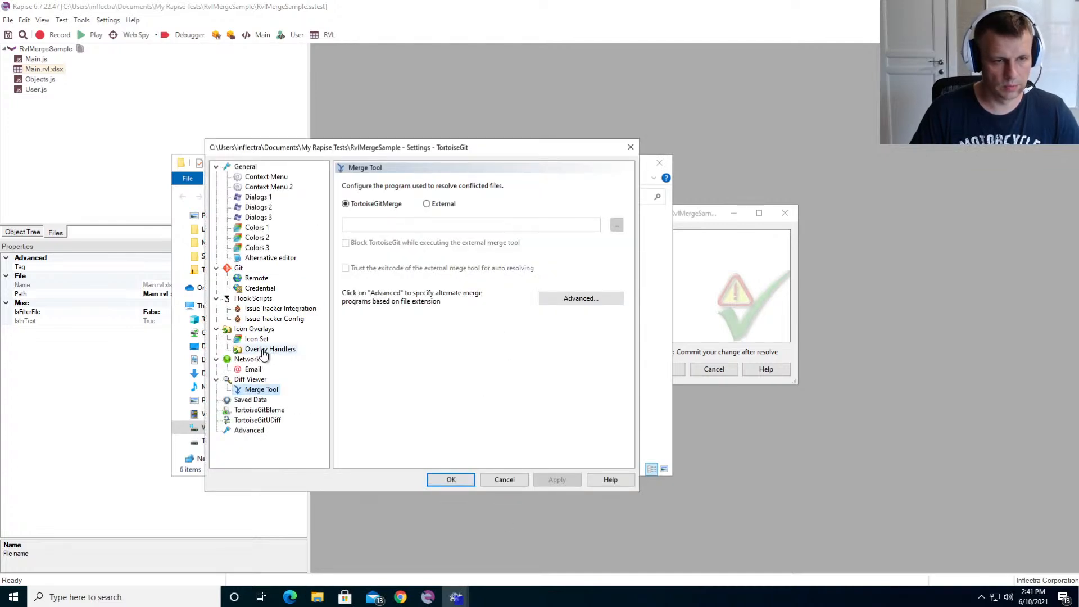
{"action": "left_click", "coordinate": [242, 380]}
{"action": "left_click", "coordinate": [579, 252]}
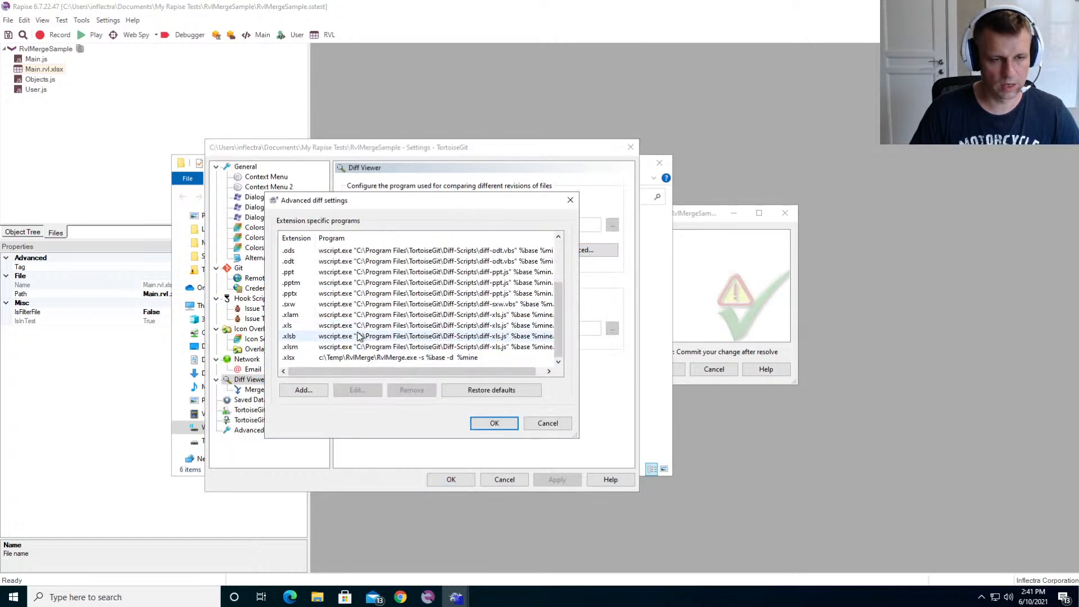
{"action": "left_click", "coordinate": [290, 359]}
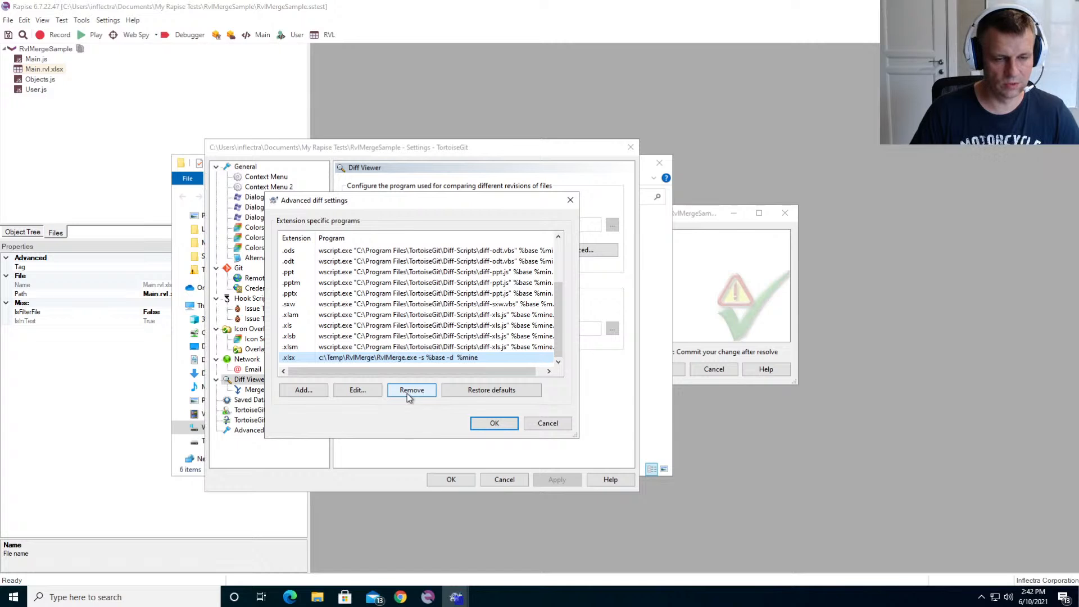
{"action": "left_click", "coordinate": [408, 392]}
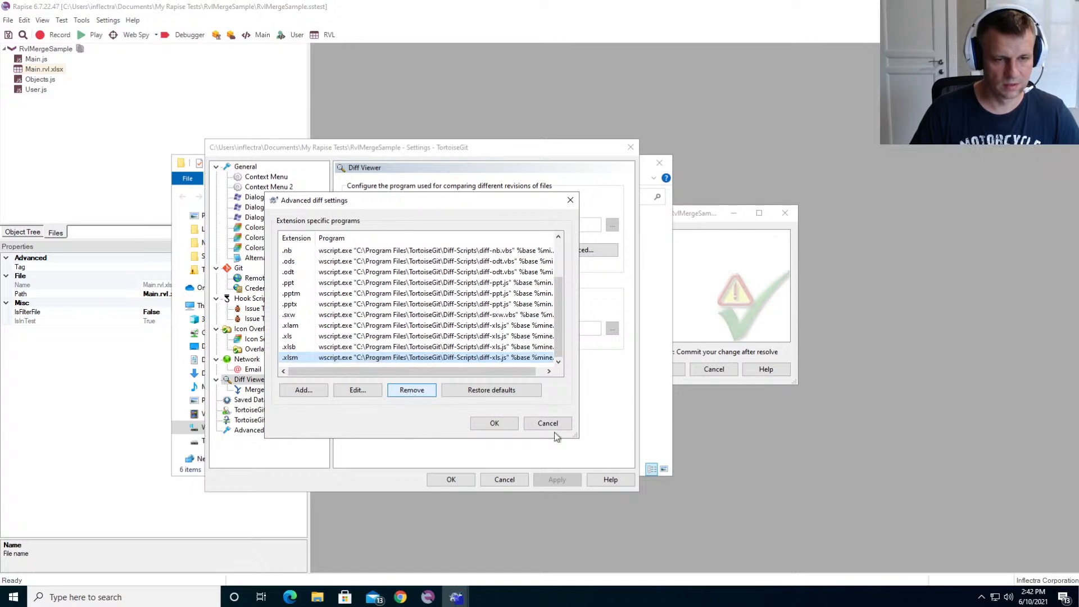
{"action": "left_click", "coordinate": [494, 423]}
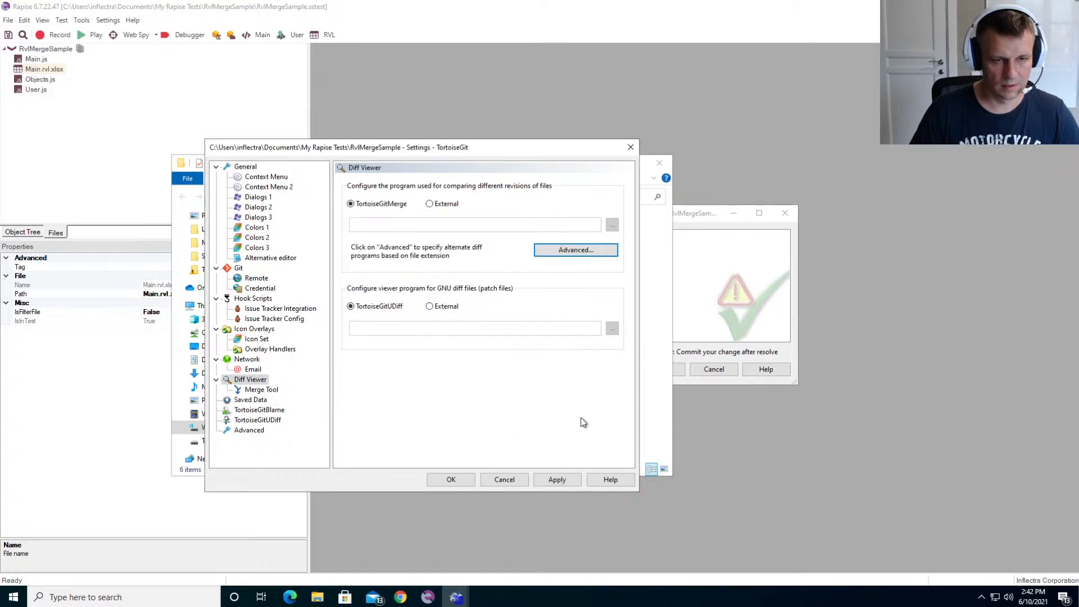
- Clear the RvlMerge command from the .xlsx entry in the Merge Tool's extension-specific programs, and remove that entry
{"action": "left_click", "coordinate": [250, 391]}
{"action": "left_click", "coordinate": [550, 301]}
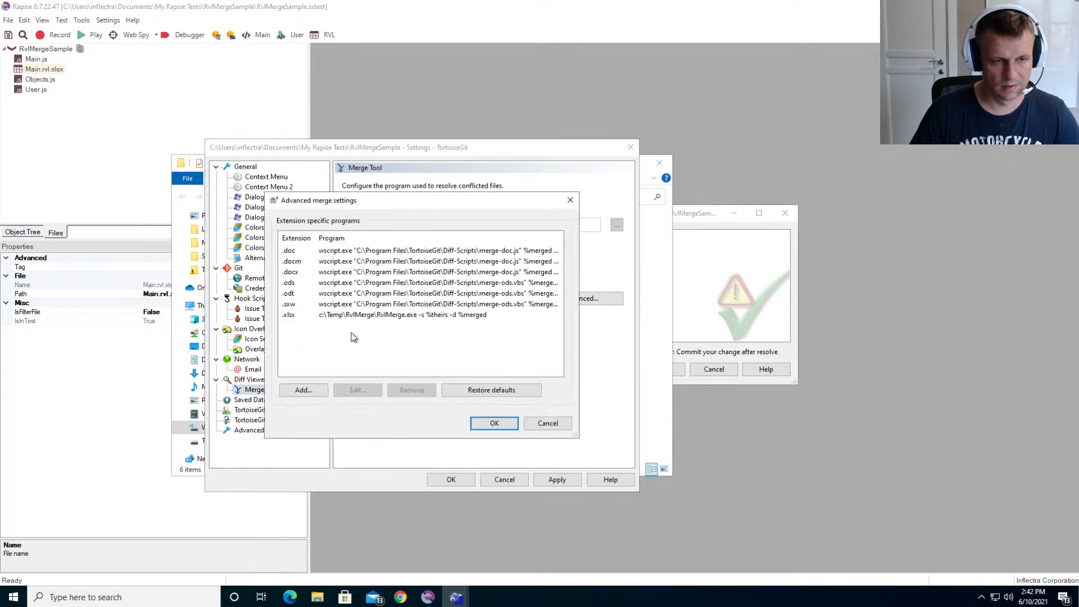
{"action": "double_click", "coordinate": [284, 316]}
{"action": "left_click_drag", "start_coordinate": [492, 317], "coordinate": [322, 318]}
{"action": "key", "text": "ctrl+c"}
{"action": "key", "text": "BackSpace"}
{"action": "left_click", "coordinate": [537, 349]}
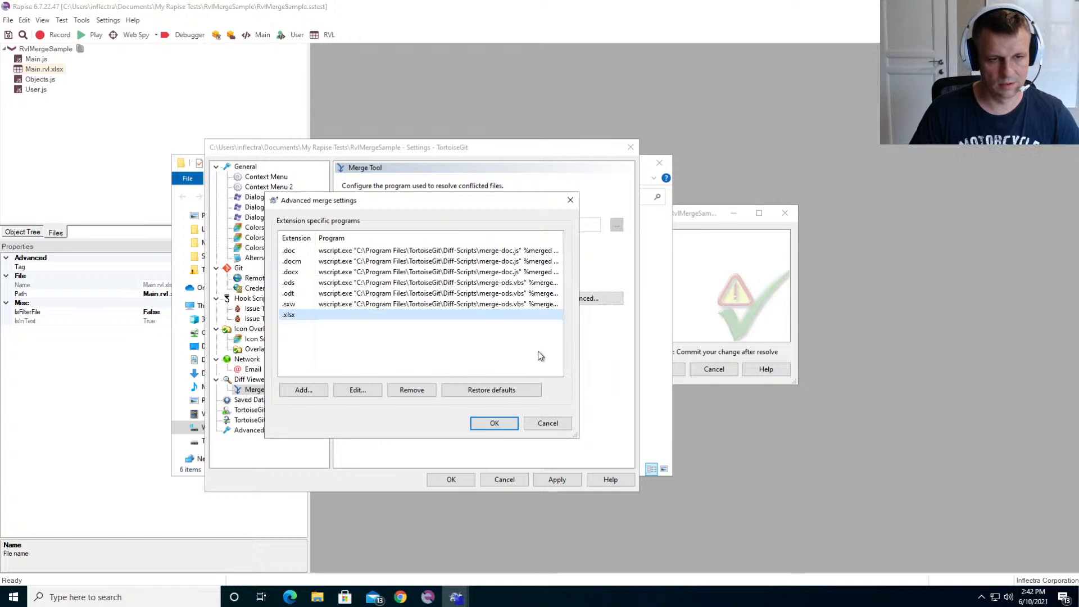
{"action": "left_click", "coordinate": [413, 390]}
{"action": "left_click", "coordinate": [494, 423]}
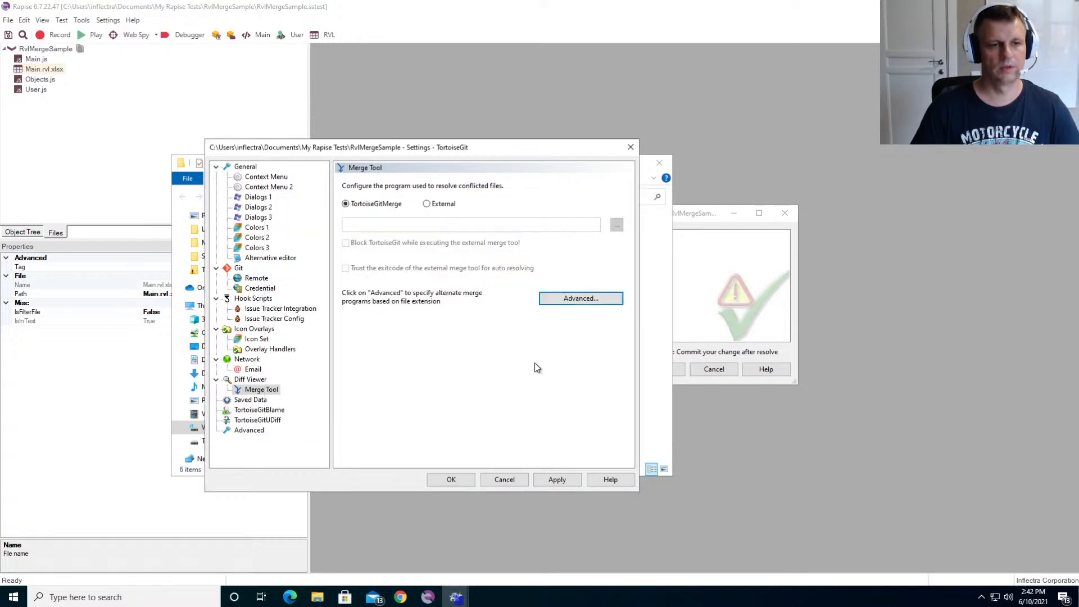
- Compare the Diff Viewer and Merge Tool settings pages, and apply the changed settings
{"action": "left_click", "coordinate": [247, 380]}
{"action": "left_click", "coordinate": [250, 389]}
{"action": "left_click", "coordinate": [247, 380]}
{"action": "left_click", "coordinate": [251, 390]}
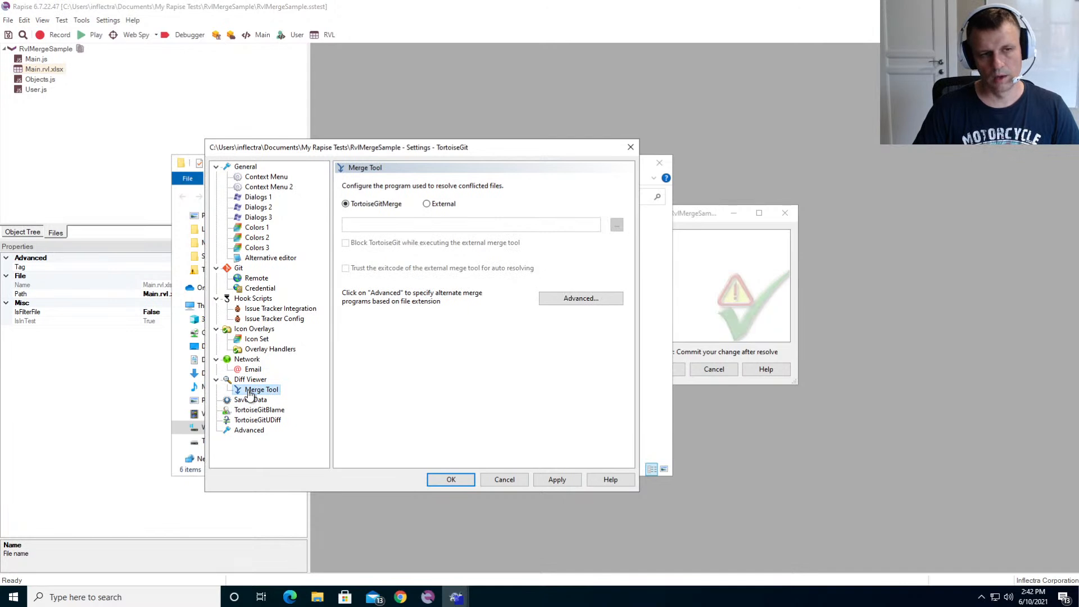
{"action": "left_click", "coordinate": [250, 380]}
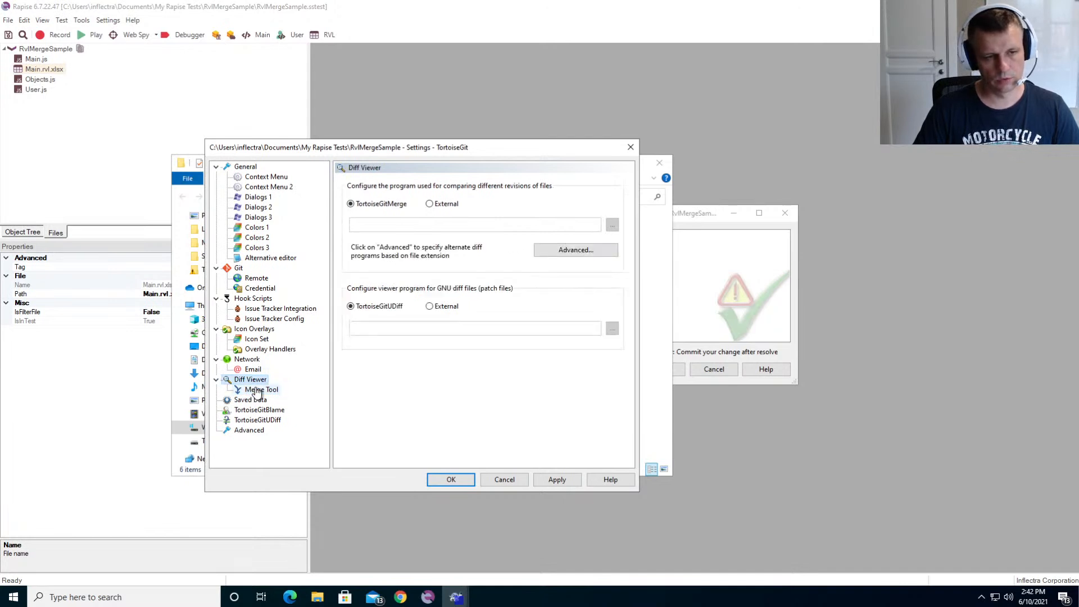
{"action": "left_click", "coordinate": [256, 390]}
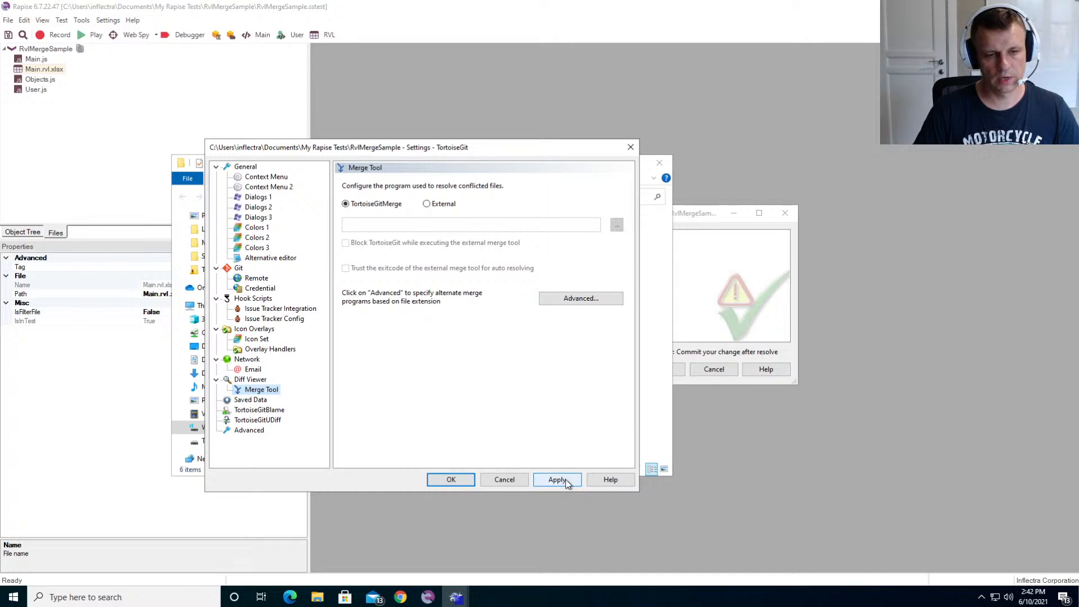
{"action": "left_click", "coordinate": [743, 277]}
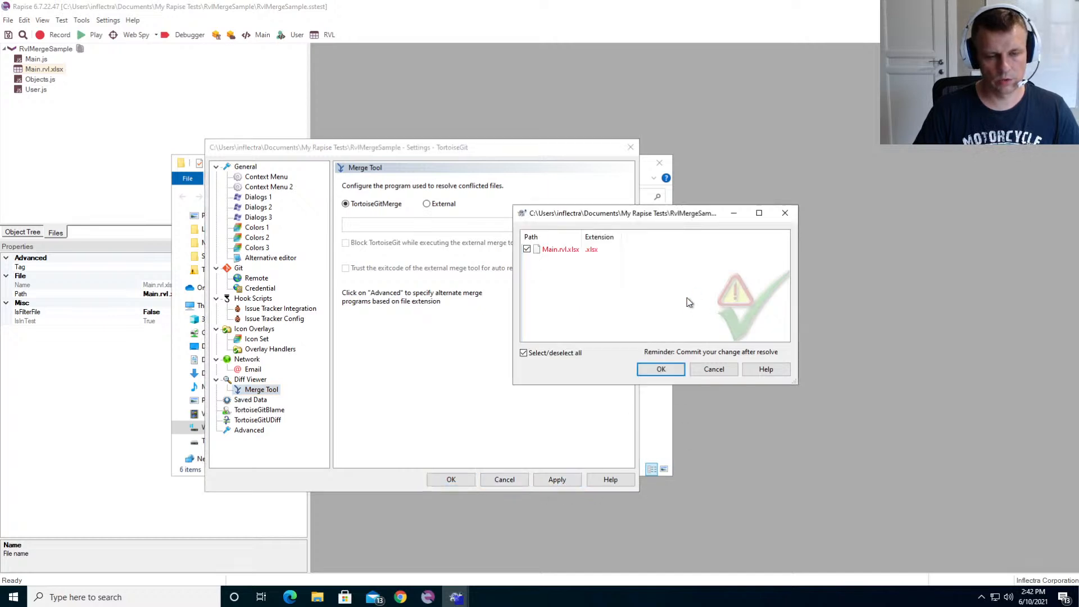
{"action": "left_click", "coordinate": [424, 410]}
{"action": "left_click", "coordinate": [557, 479]}
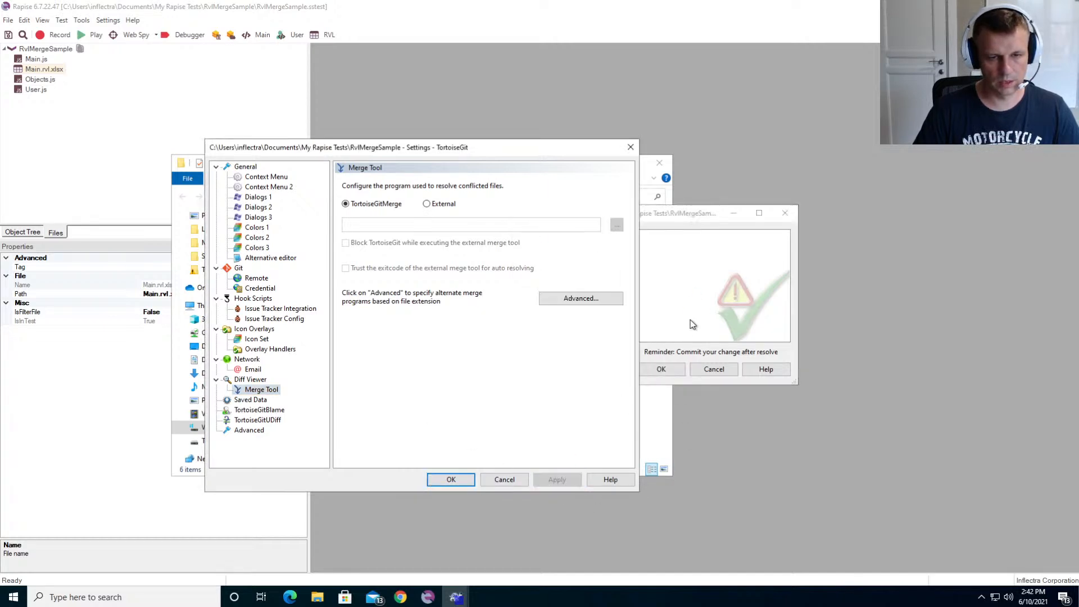
- Try to open the conflicted Main.rvl.xlsx from the resolve list in the default TortoiseGitMerge tool
{"action": "left_click", "coordinate": [695, 306]}
{"action": "double_click", "coordinate": [584, 251]}
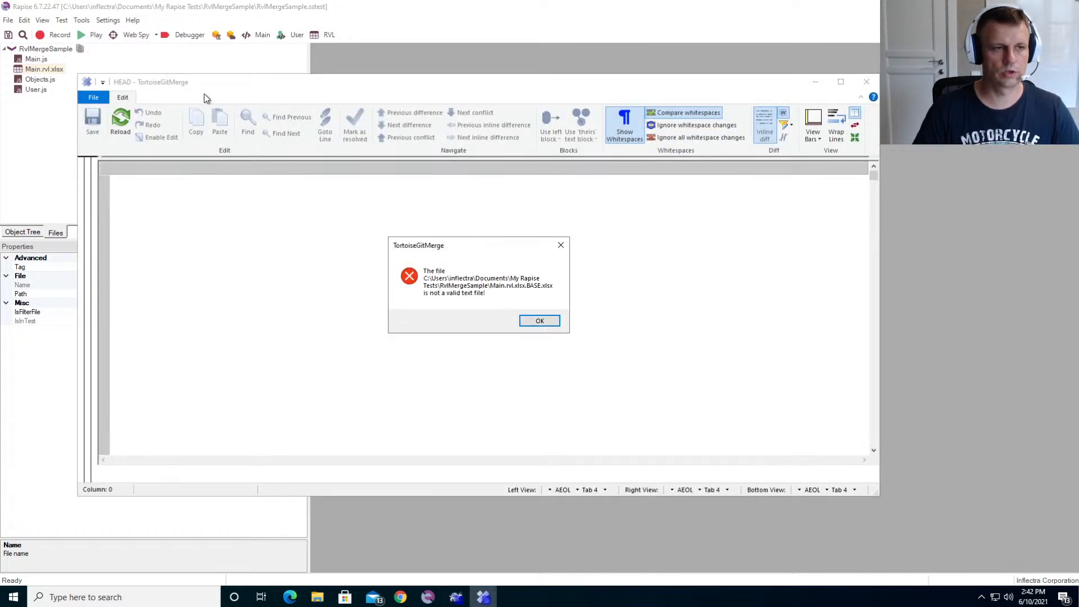
{"action": "left_click", "coordinate": [538, 321]}
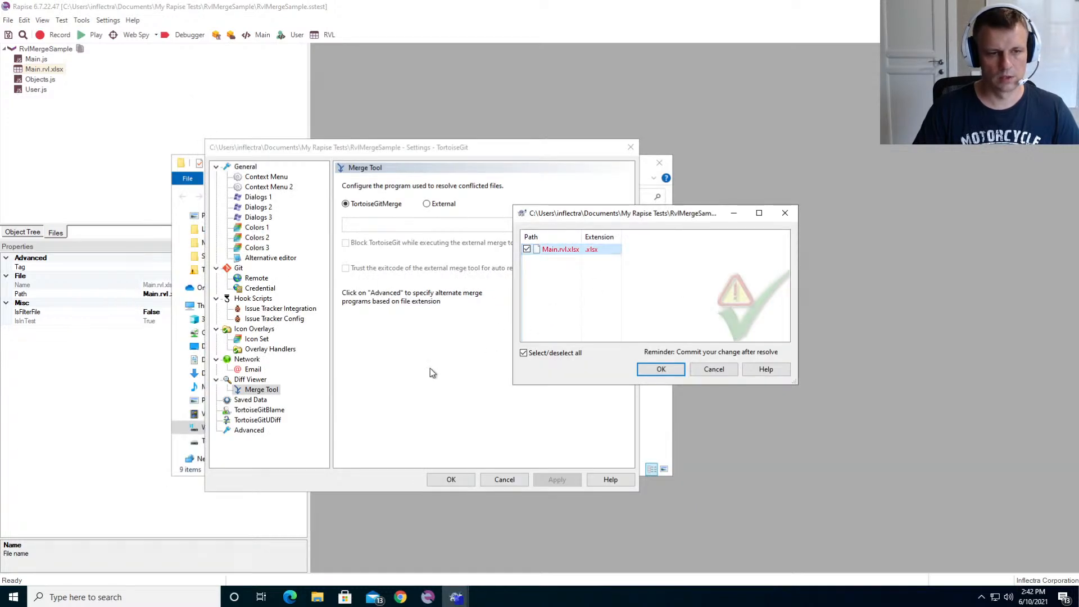
- Define an extension-specific merge program for .xlsx with the command "c:\Temp\RvlMerge\RvlMerge.exe -s %theirs -d %merged"
{"action": "left_click", "coordinate": [430, 344]}
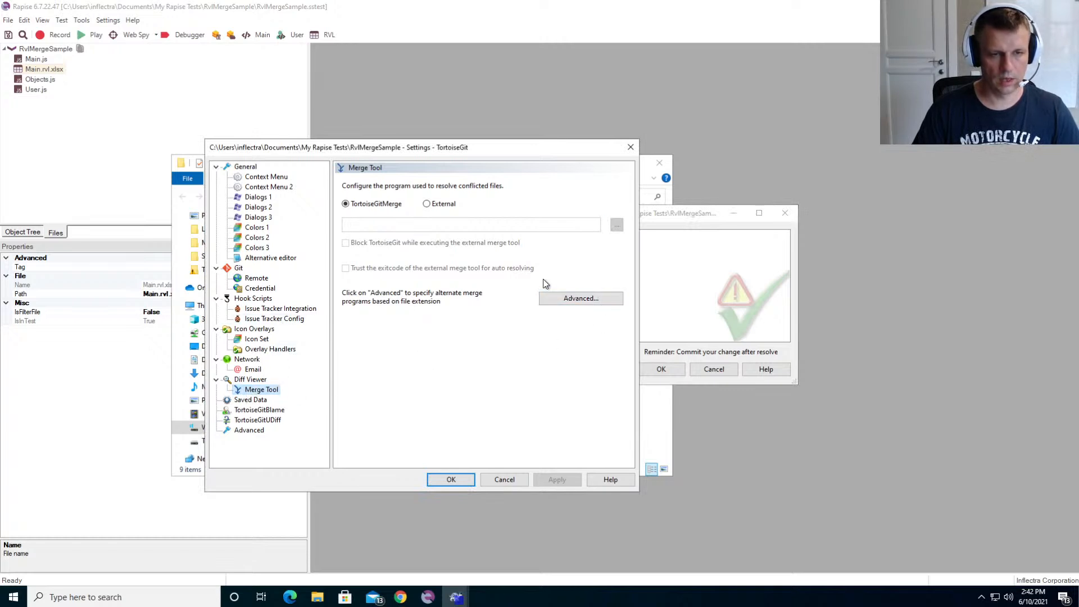
{"action": "left_click", "coordinate": [584, 298]}
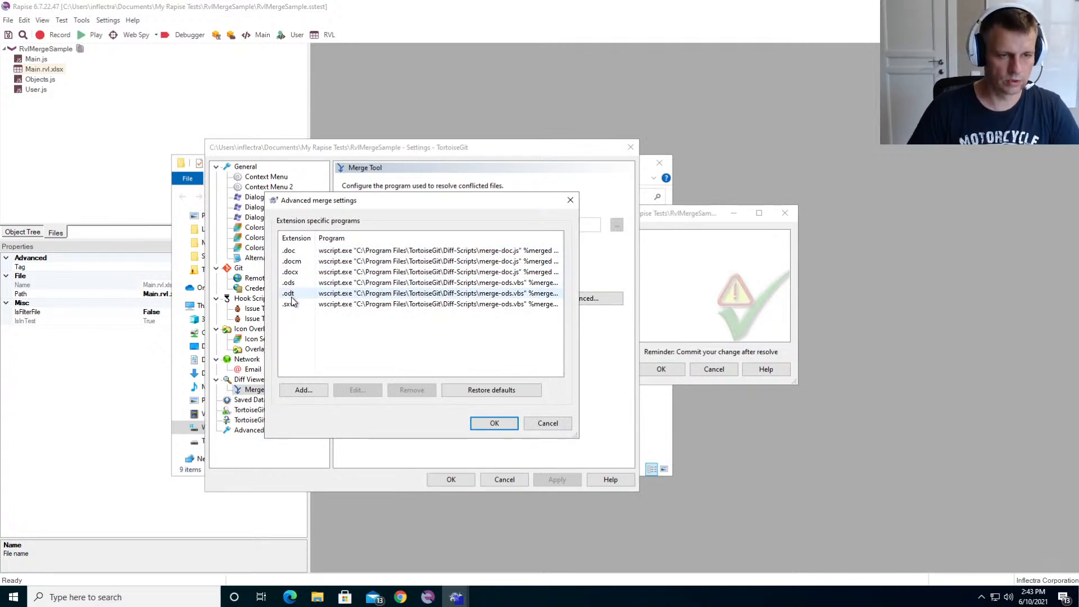
{"action": "left_click", "coordinate": [311, 391]}
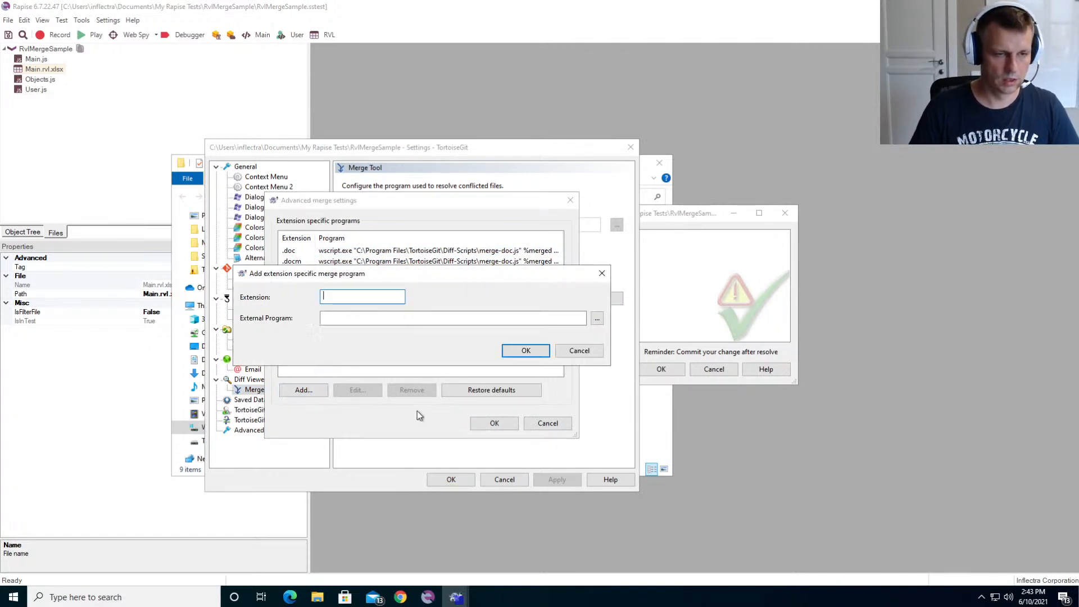
{"action": "type", "text": ".xlsx"}
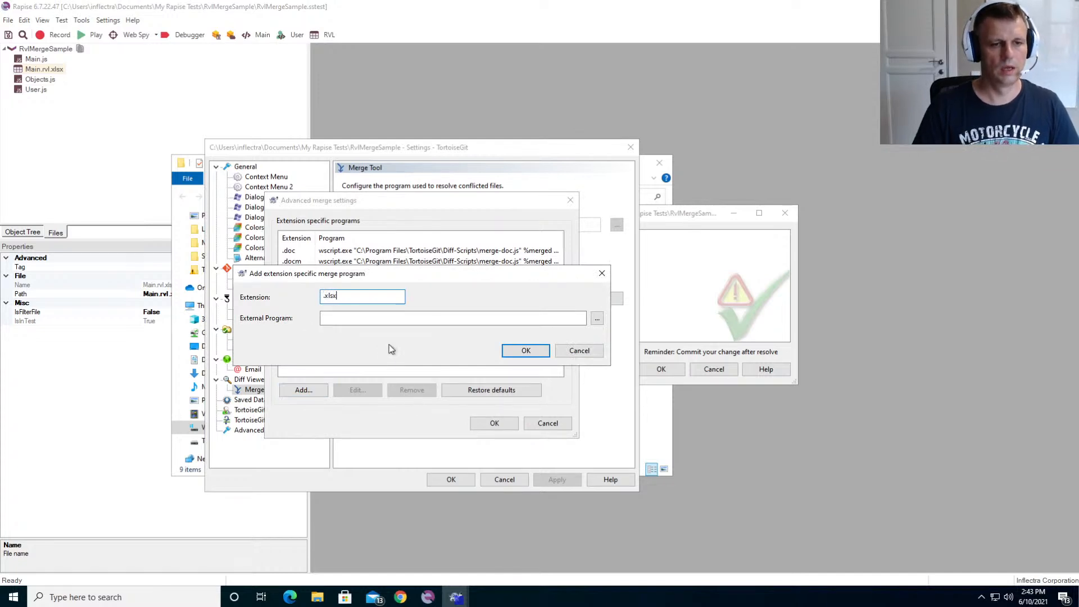
{"action": "left_click", "coordinate": [373, 318]}
{"action": "key", "text": "ctrl+v"}
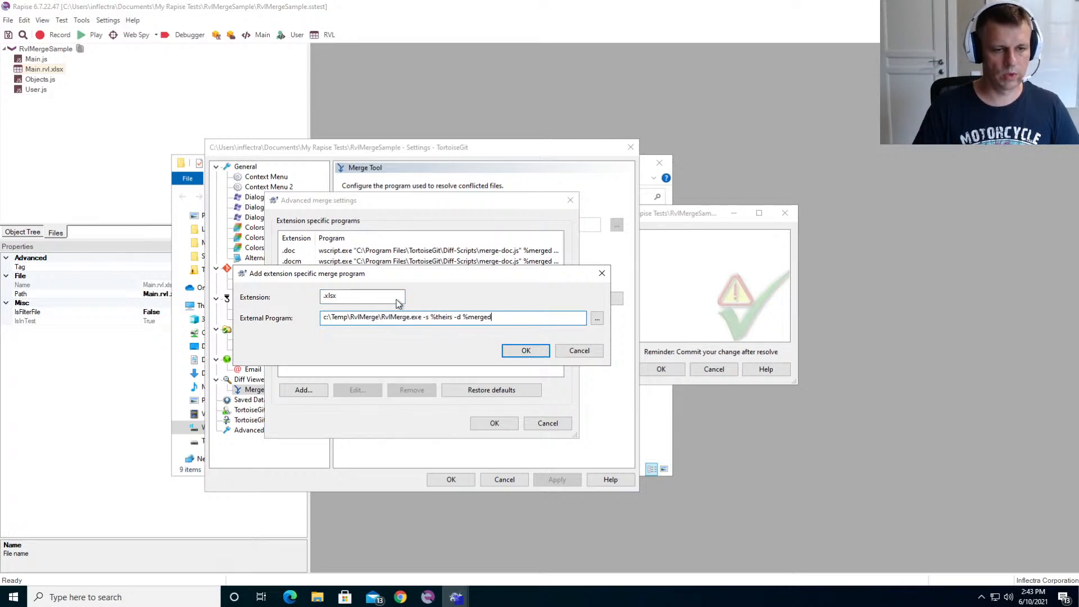
- Highlight the RvlMerge.exe path and the %theirs and %merged parameters in the command, and accept the new .xlsx merge program
{"action": "left_click_drag", "start_coordinate": [424, 318], "coordinate": [271, 307]}
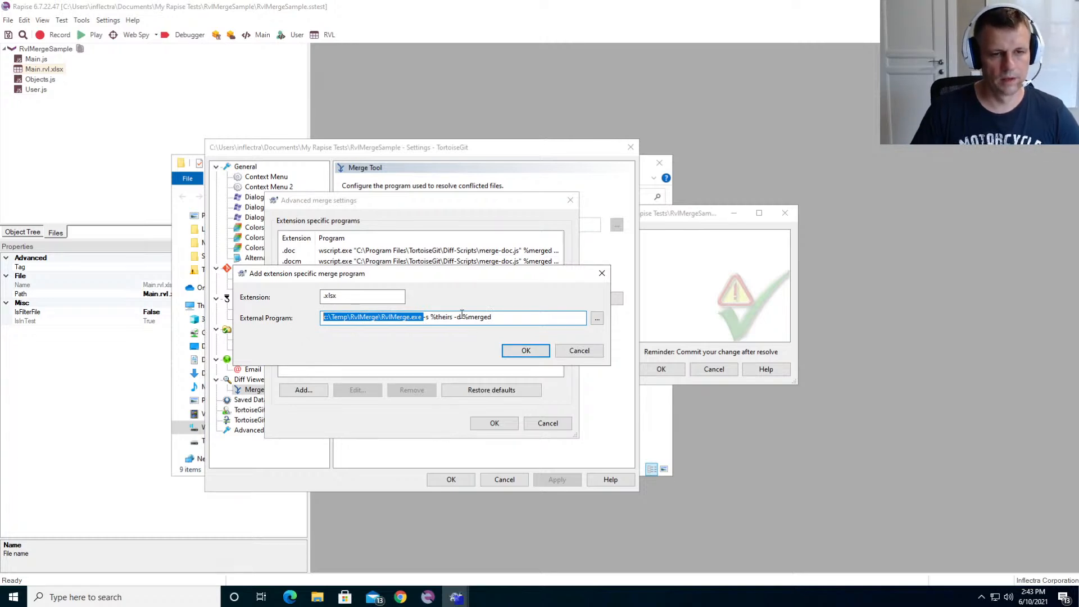
{"action": "left_click", "coordinate": [445, 320]}
{"action": "left_click_drag", "start_coordinate": [431, 319], "coordinate": [452, 320]}
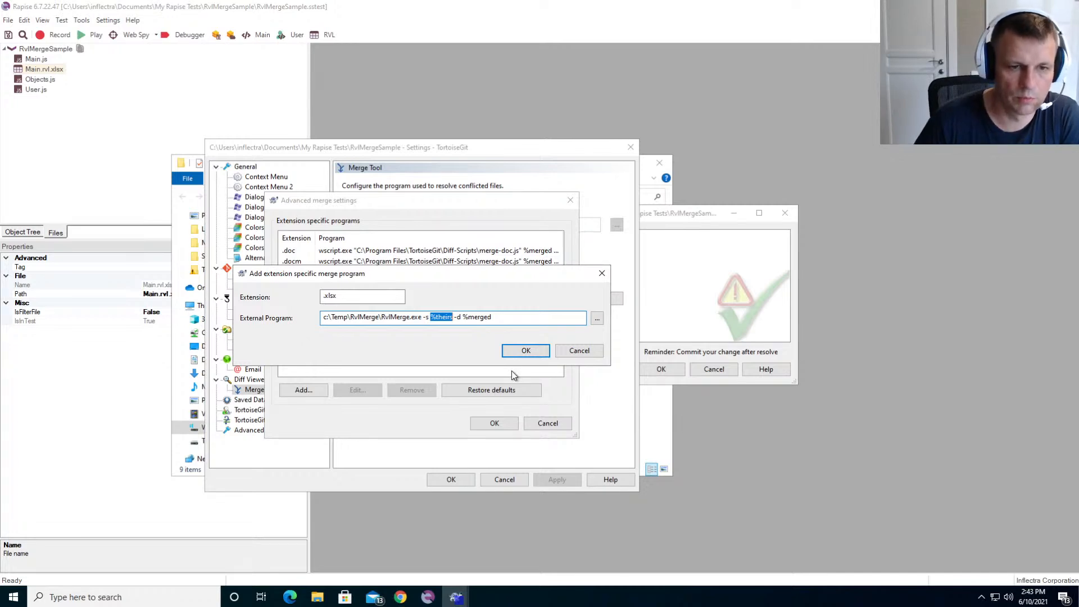
{"action": "left_click_drag", "start_coordinate": [463, 317], "coordinate": [503, 317]}
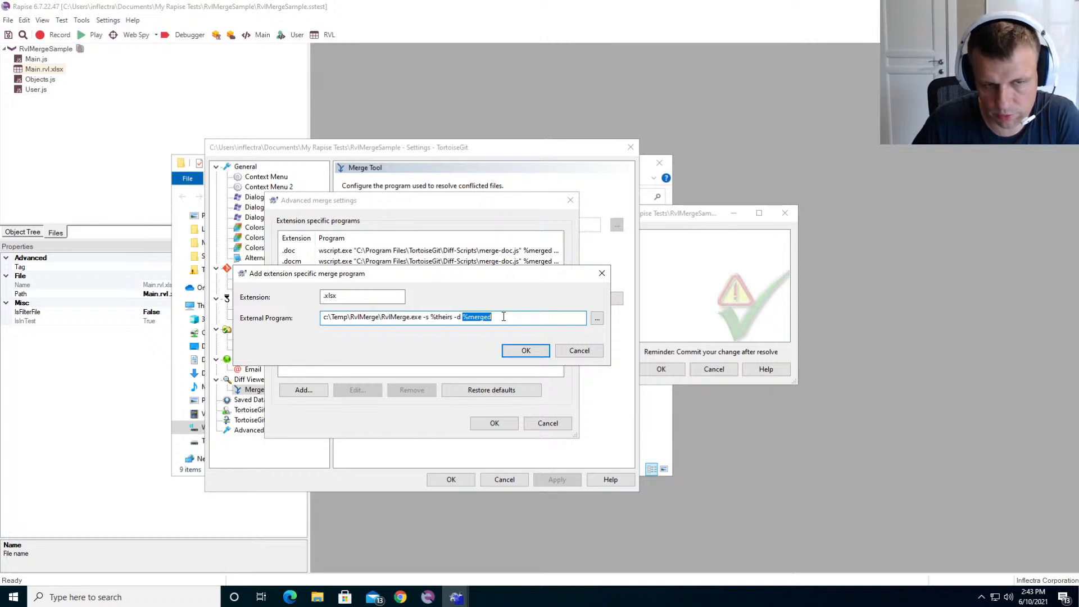
{"action": "left_click", "coordinate": [469, 317]}
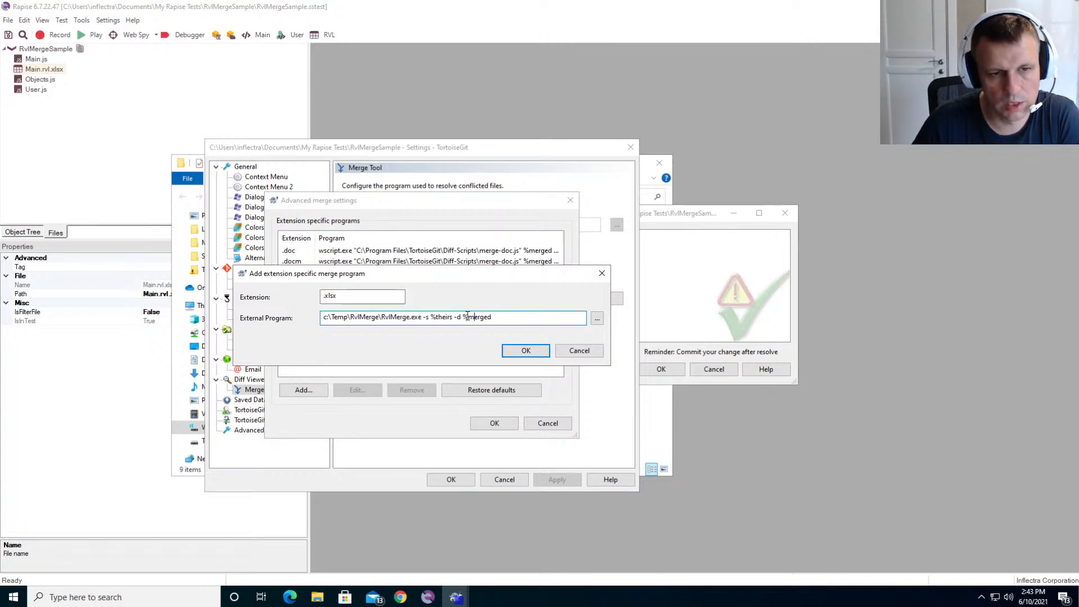
{"action": "left_click_drag", "start_coordinate": [462, 317], "coordinate": [501, 317]}
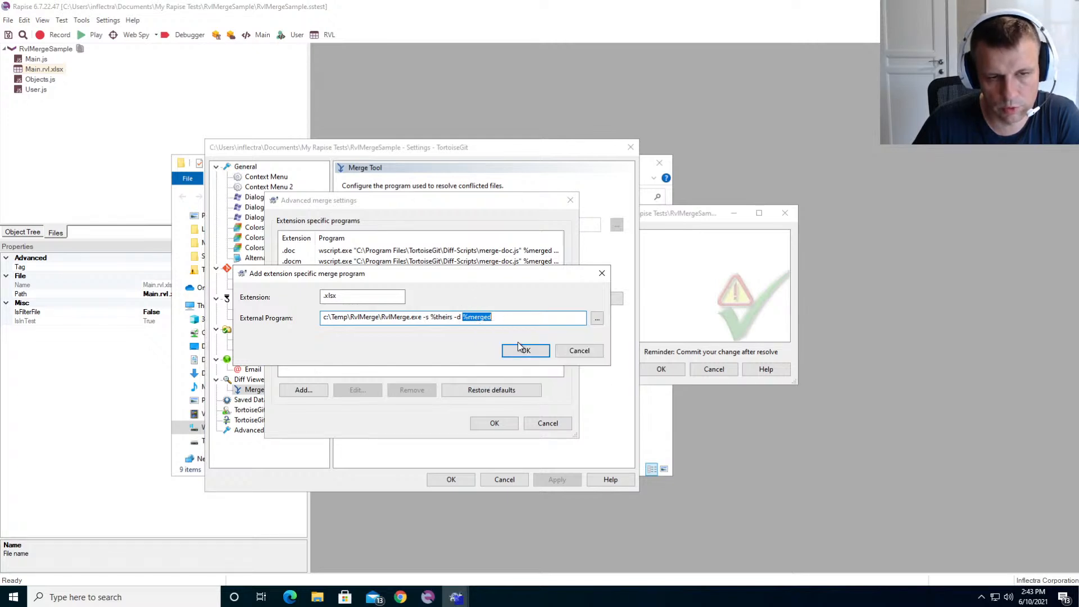
{"action": "left_click", "coordinate": [463, 318]}
{"action": "left_click", "coordinate": [519, 349]}
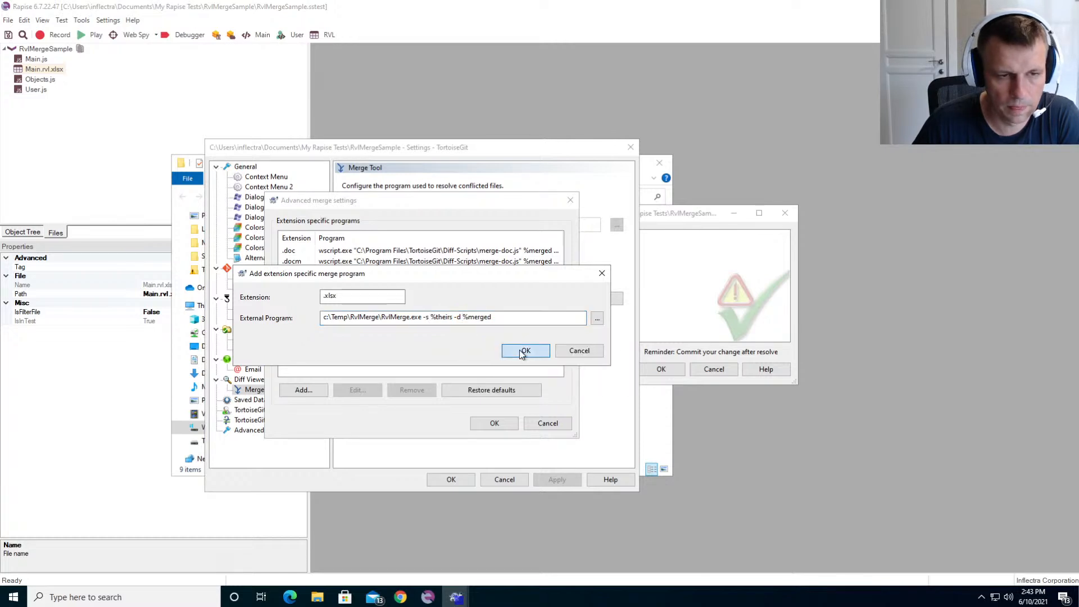
{"action": "left_click", "coordinate": [494, 425]}
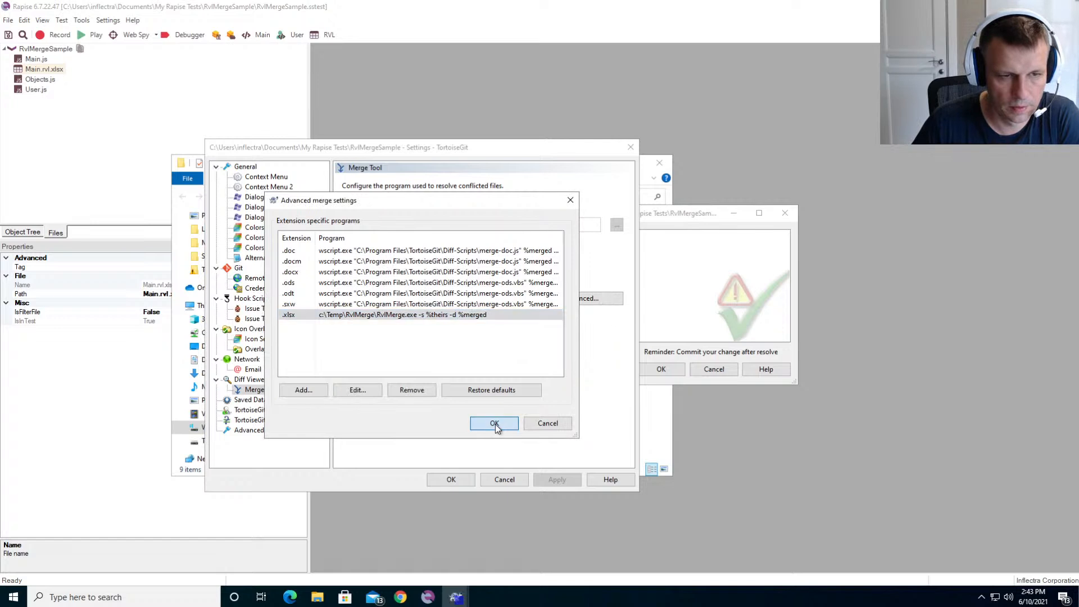
- Apply the Merge Tool settings, and open the conflicted Main.rvl.xlsx from the resolve list in the RVL merge utility
{"action": "left_click", "coordinate": [718, 215]}
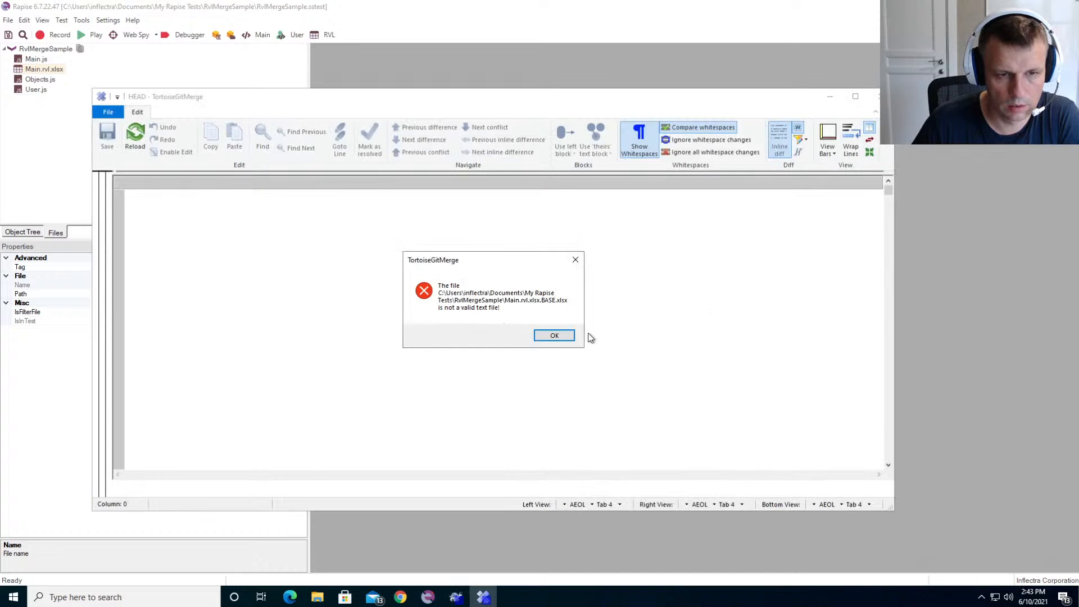
{"action": "left_click", "coordinate": [559, 335]}
{"action": "left_click", "coordinate": [474, 419]}
{"action": "left_click", "coordinate": [549, 479]}
{"action": "left_click", "coordinate": [679, 313]}
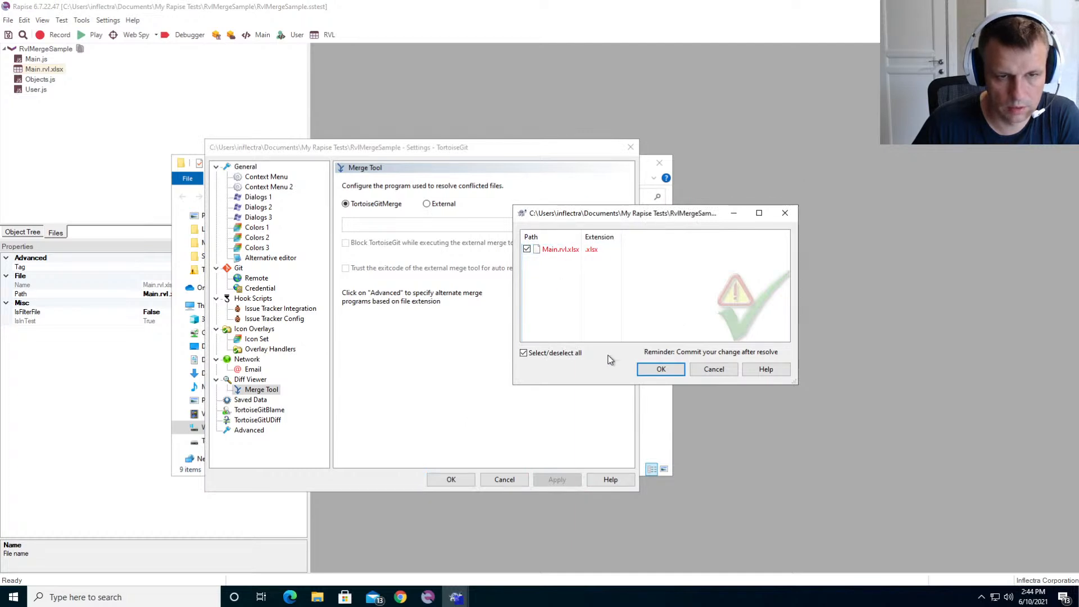
{"action": "key", "text": "Return"}
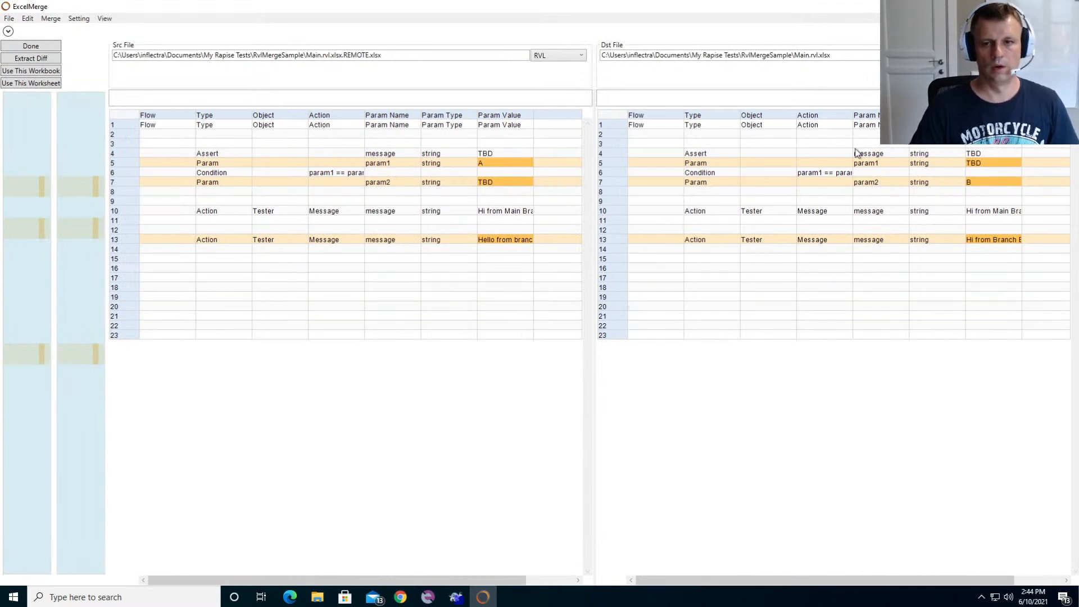
- Copy row 5, the param1 row with value A, from the source RVL sheet over the destination's row 5
{"action": "left_click", "coordinate": [498, 164]}
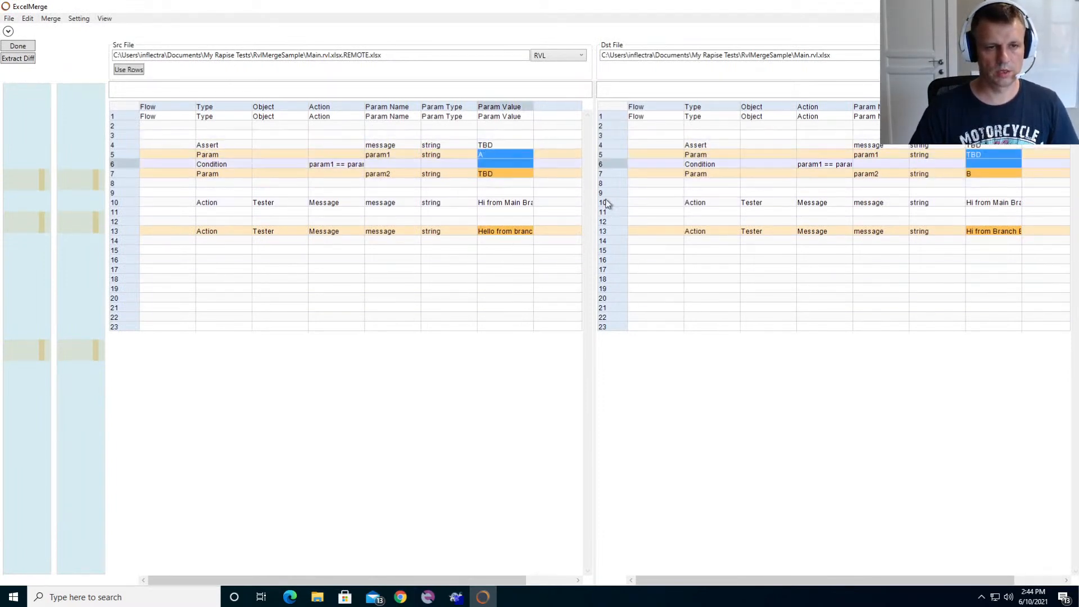
{"action": "left_click", "coordinate": [501, 155]}
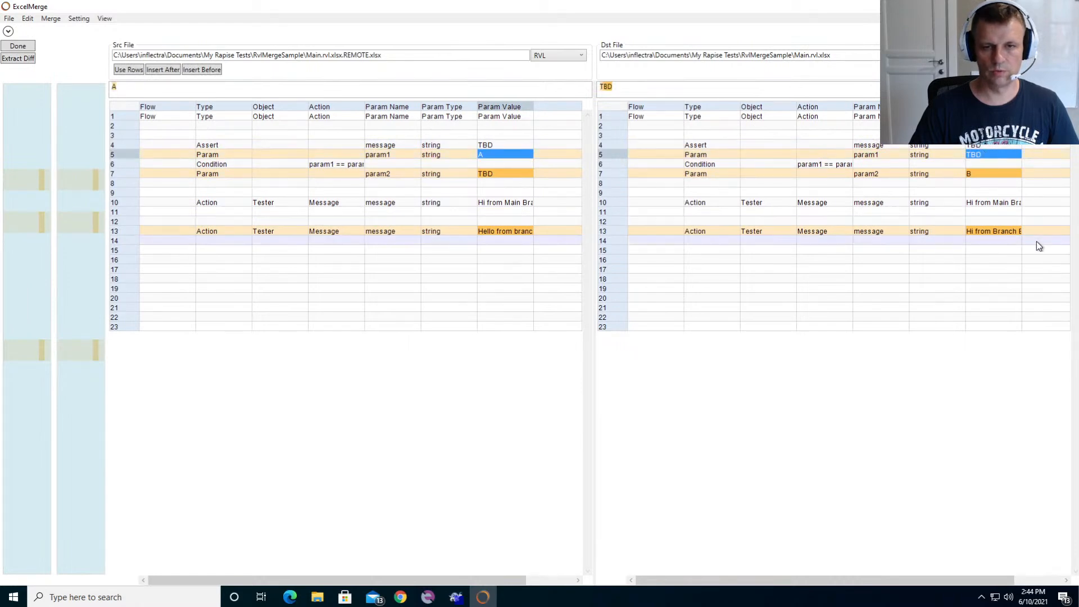
{"action": "left_click", "coordinate": [120, 153]}
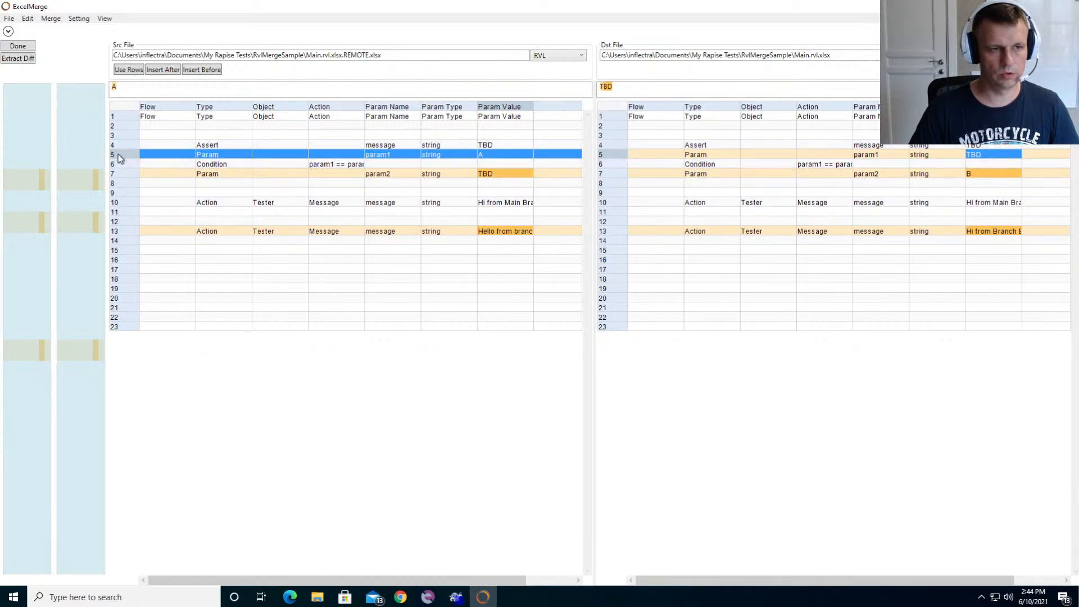
{"action": "left_click", "coordinate": [127, 70]}
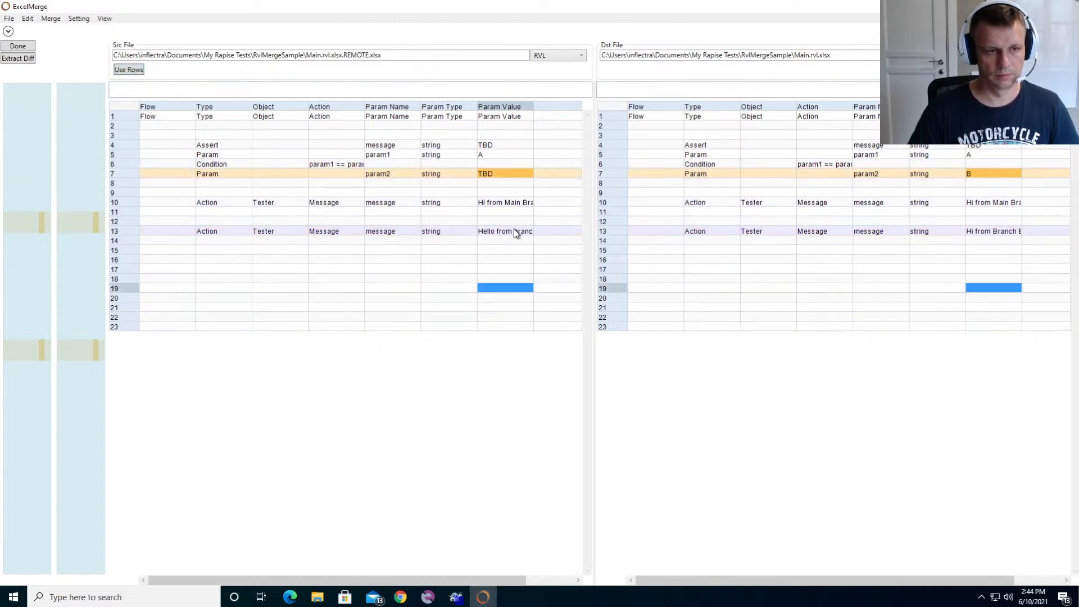
- Insert the source's row 13 message, "Hello from branch A", before the "Hi from Branch B" row in the destination, and check both rows
{"action": "left_click", "coordinate": [130, 231]}
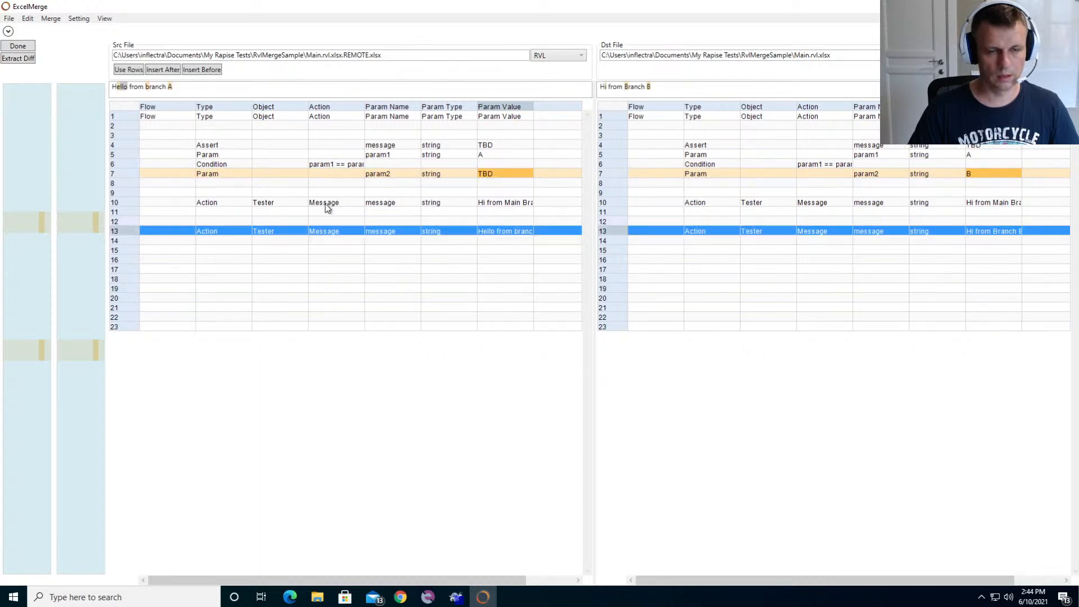
{"action": "left_click", "coordinate": [519, 232]}
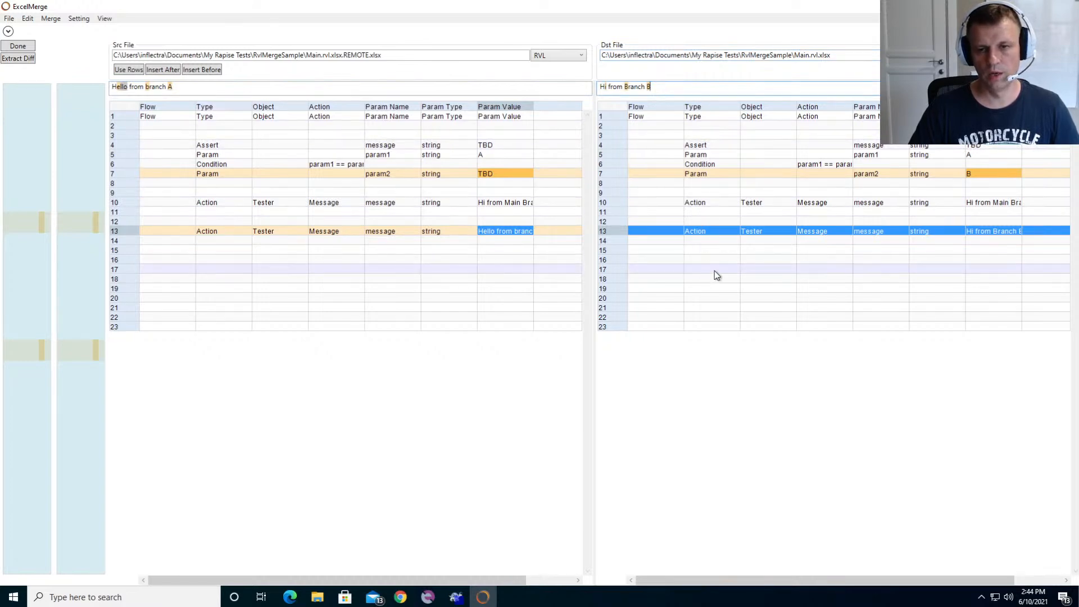
{"action": "left_click", "coordinate": [127, 232]}
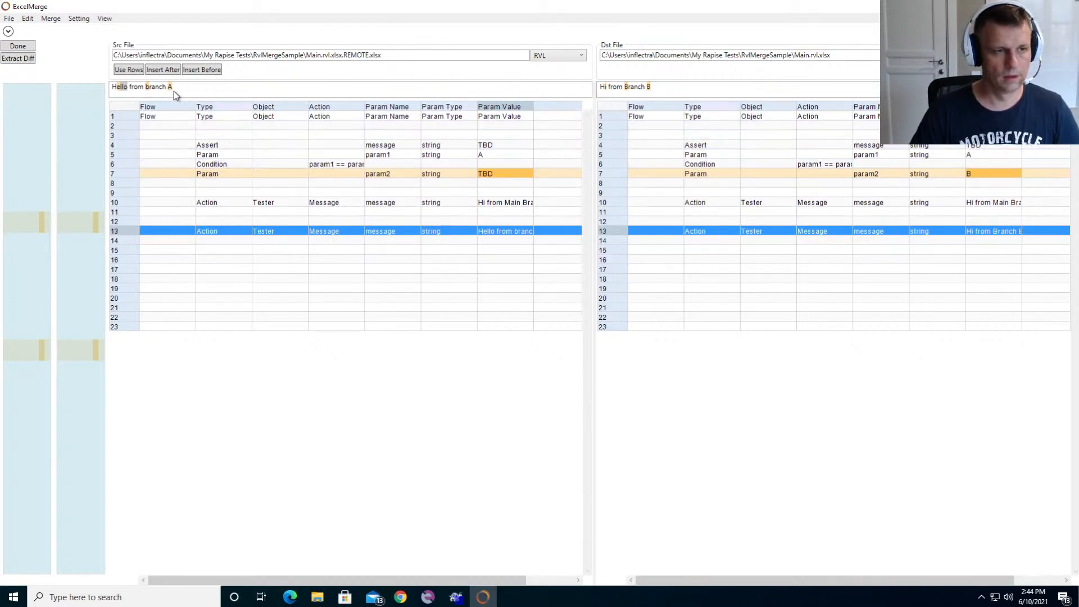
{"action": "left_click", "coordinate": [193, 72]}
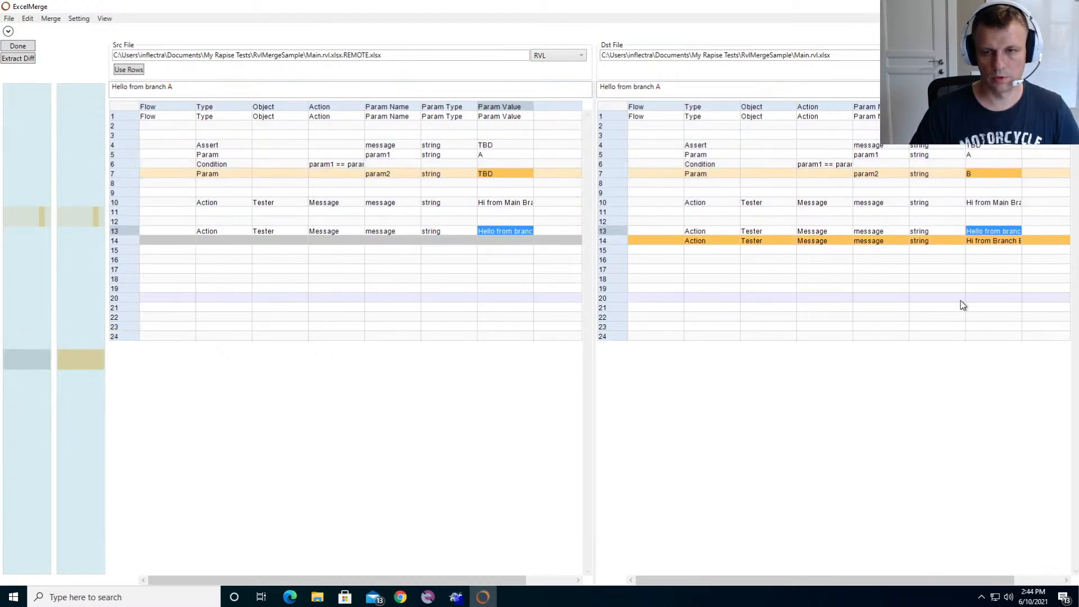
{"action": "left_click", "coordinate": [957, 299]}
{"action": "left_click", "coordinate": [998, 222]}
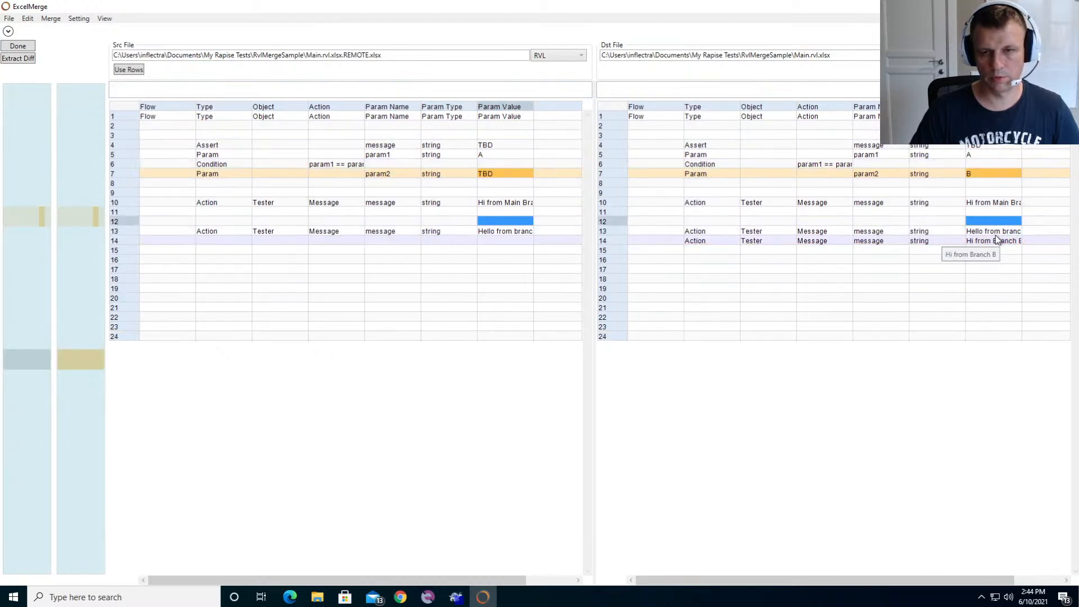
{"action": "left_click", "coordinate": [993, 240]}
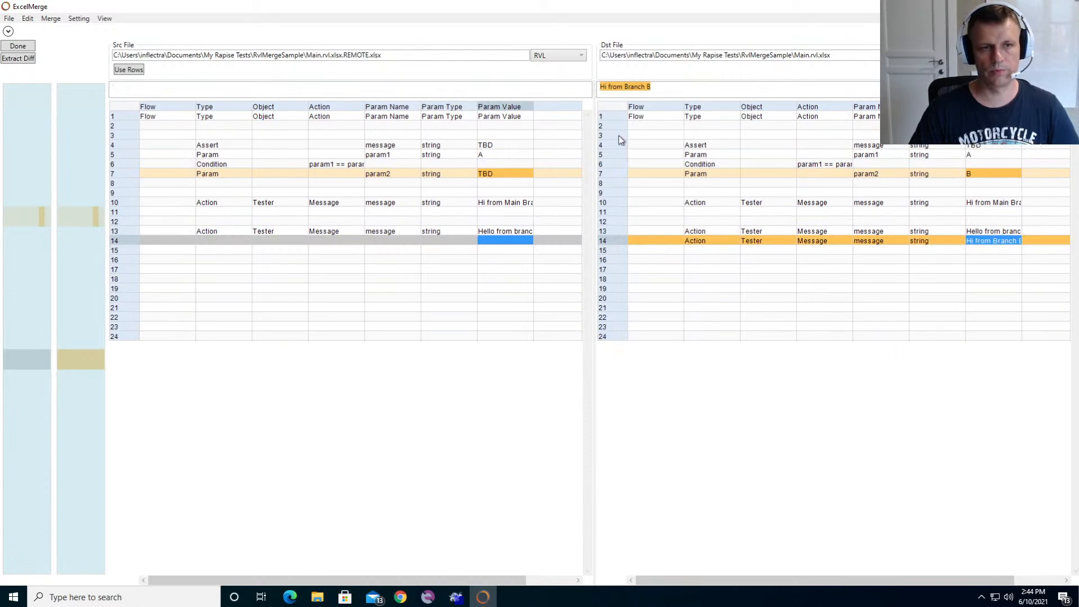
- Switch the comparison to the SomeLogic sheet, add that sheet to the destination workbook, and fill it with the source worksheet's content
{"action": "left_click", "coordinate": [559, 55]}
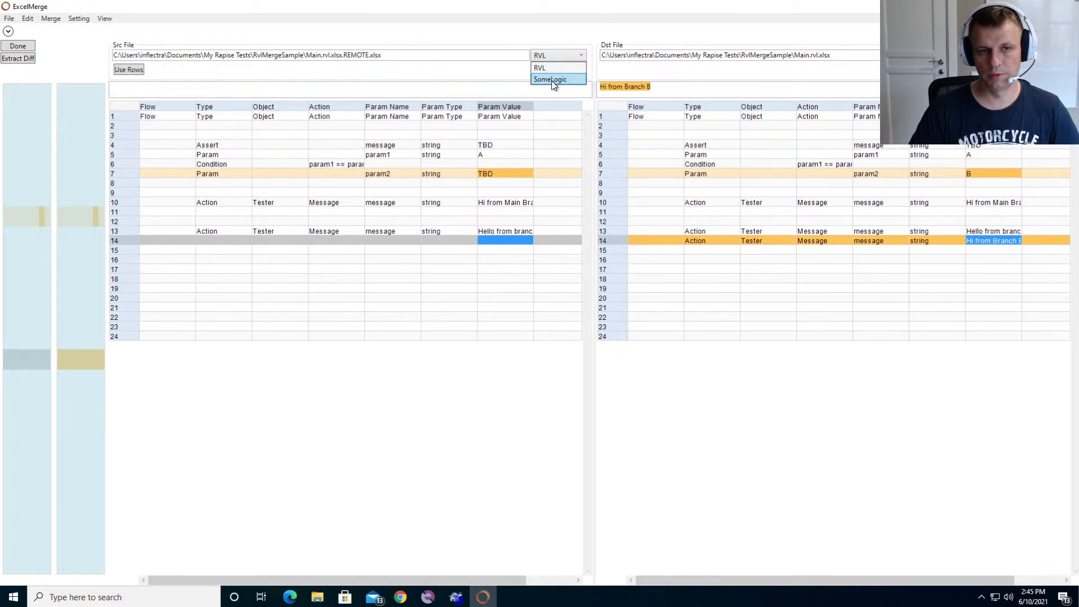
{"action": "left_click", "coordinate": [551, 80]}
{"action": "left_click", "coordinate": [416, 153]}
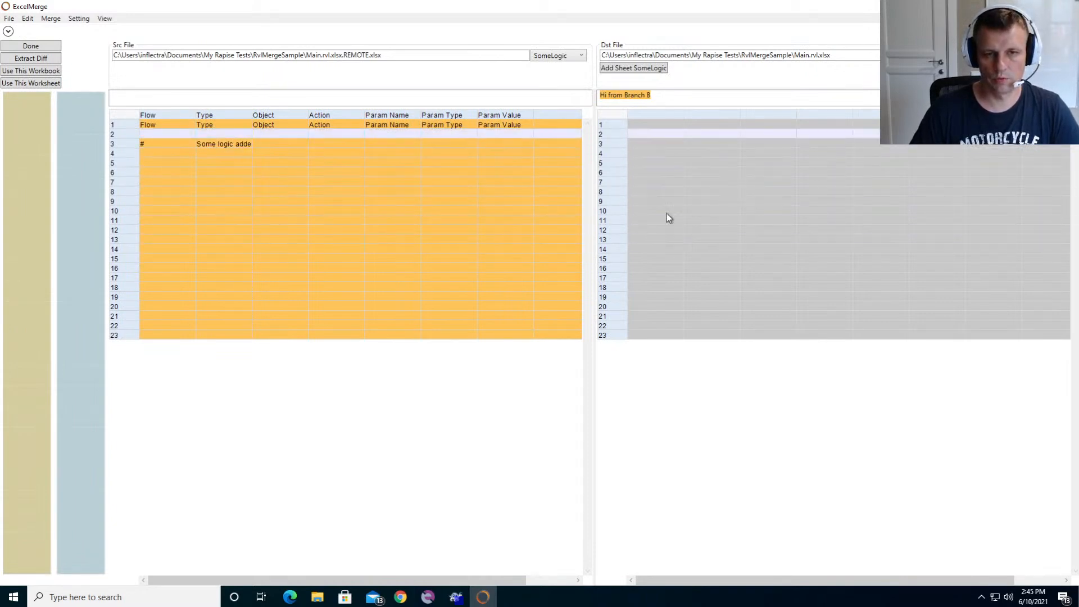
{"action": "left_click", "coordinate": [624, 72]}
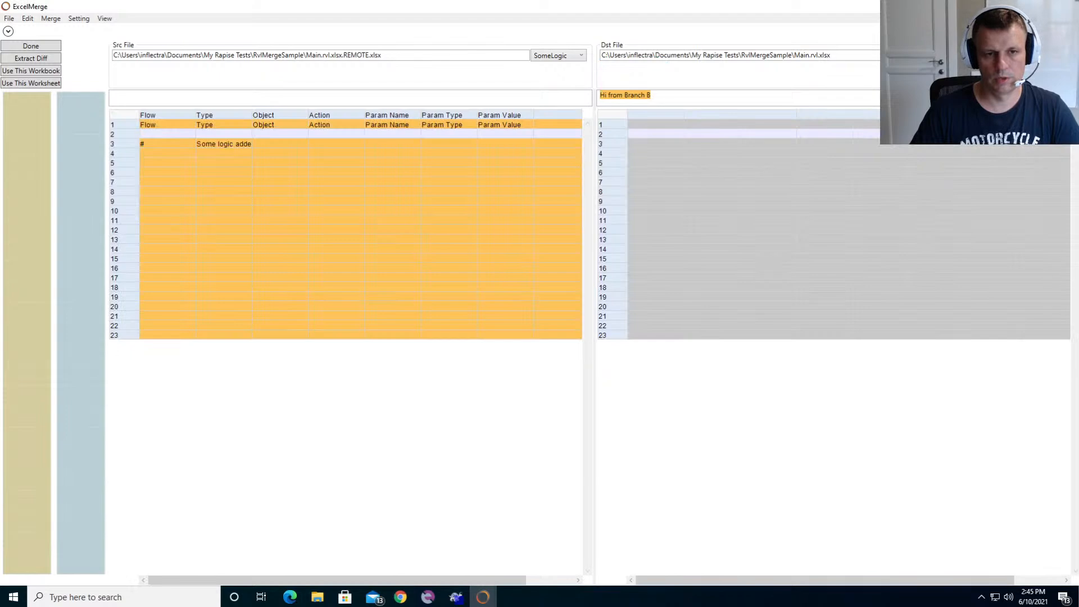
{"action": "left_click", "coordinate": [22, 85]}
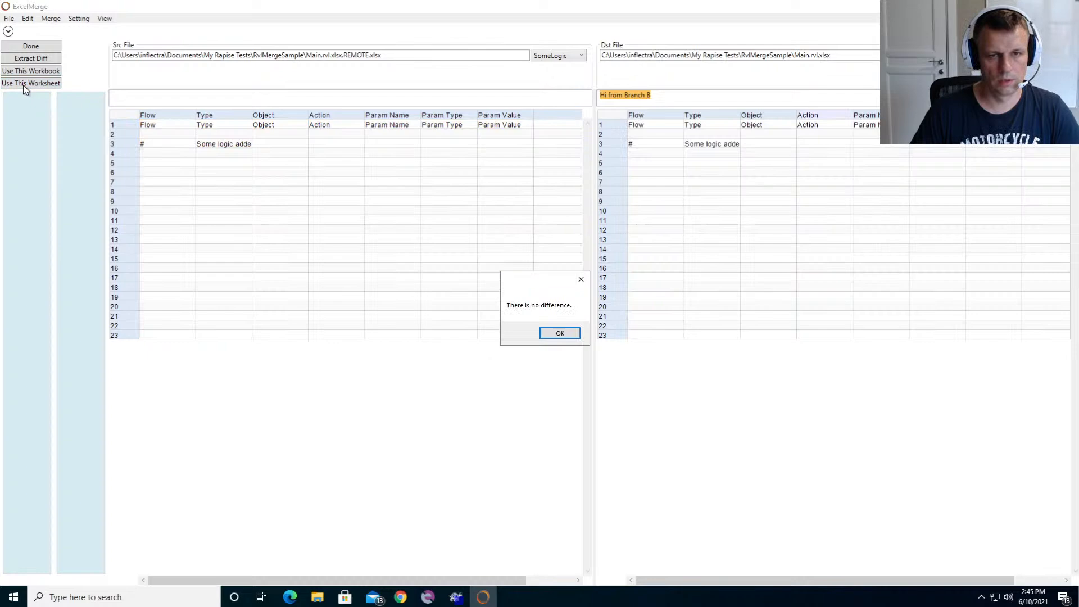
{"action": "left_click", "coordinate": [558, 334]}
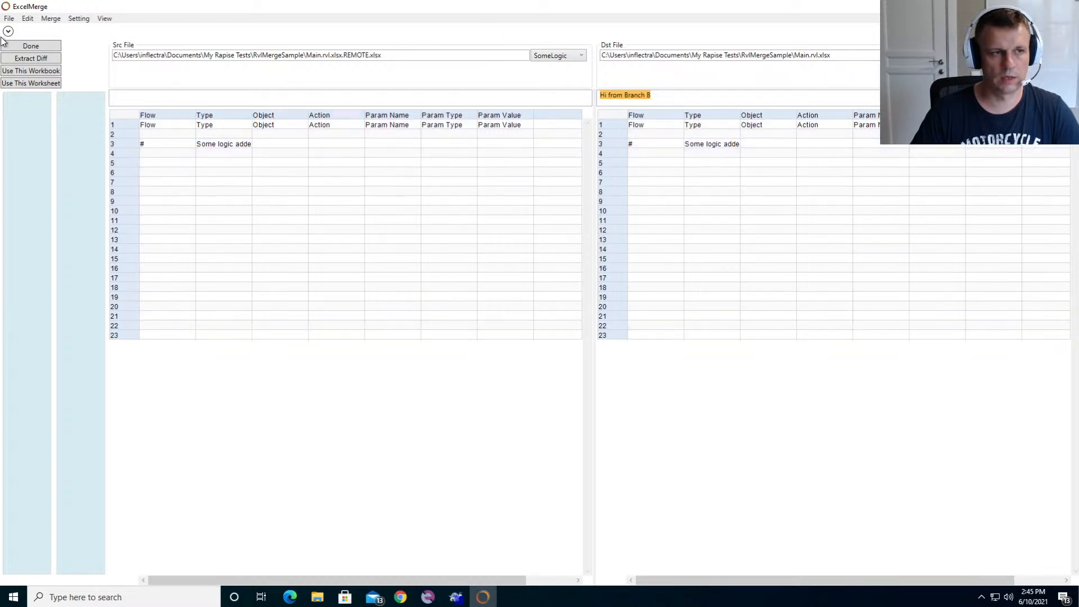
- Save the merged workbook, and mark Main.rvl.xlsx as resolved in TortoiseGit's resolve list
{"action": "left_click", "coordinate": [9, 19]}
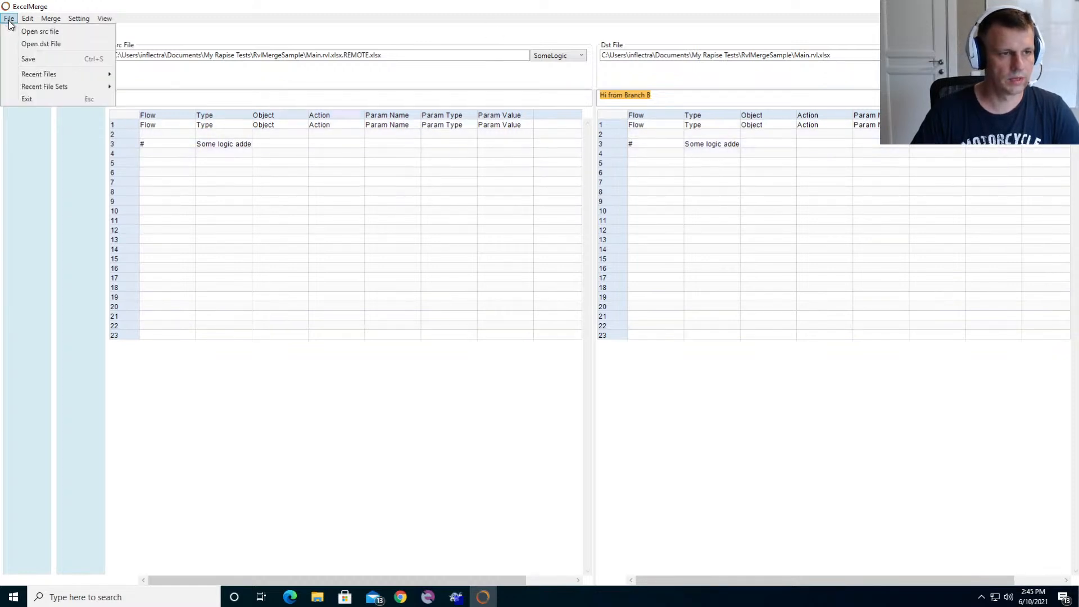
{"action": "left_click", "coordinate": [35, 59]}
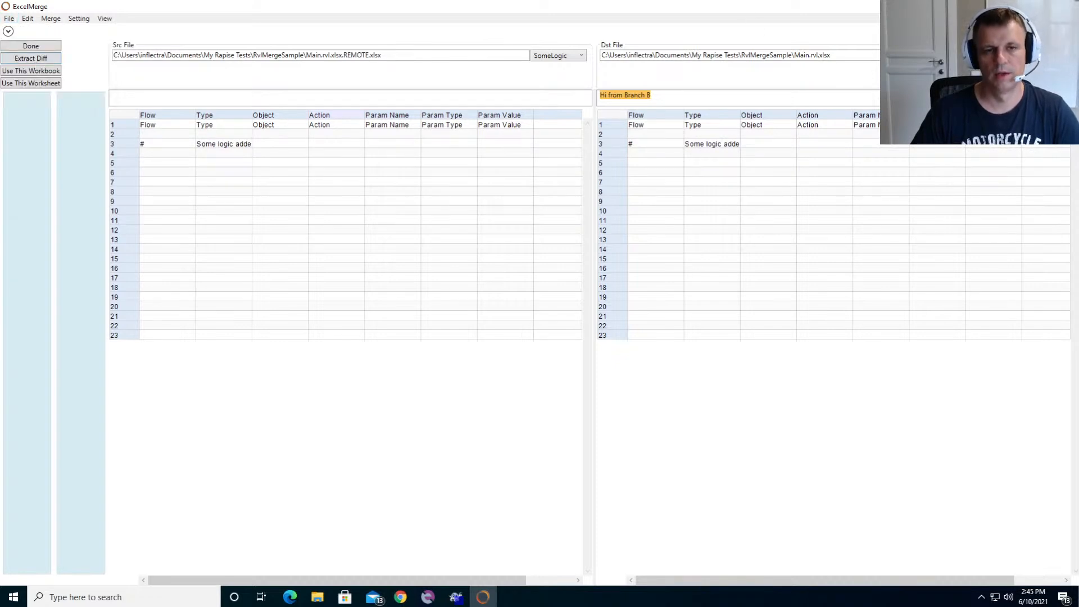
{"action": "left_click", "coordinate": [1066, 6]}
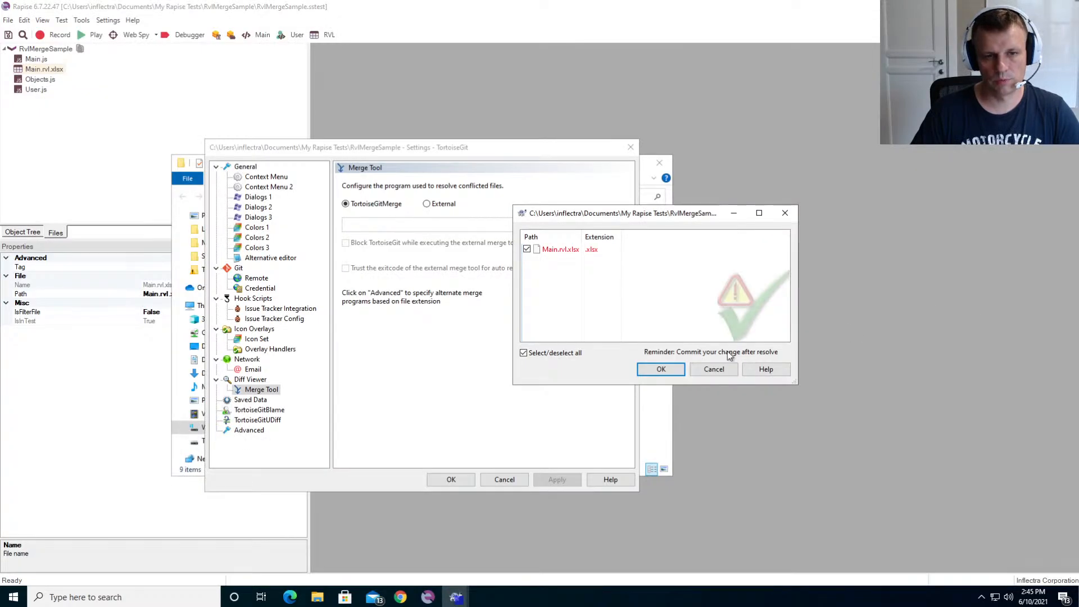
{"action": "left_click", "coordinate": [649, 369]}
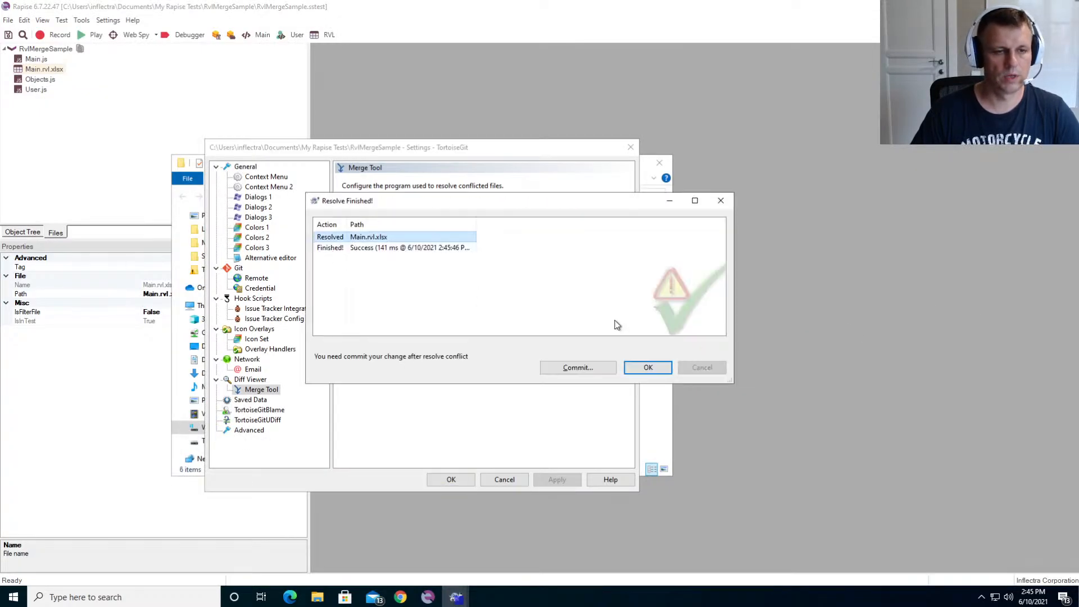
{"action": "left_click", "coordinate": [641, 369]}
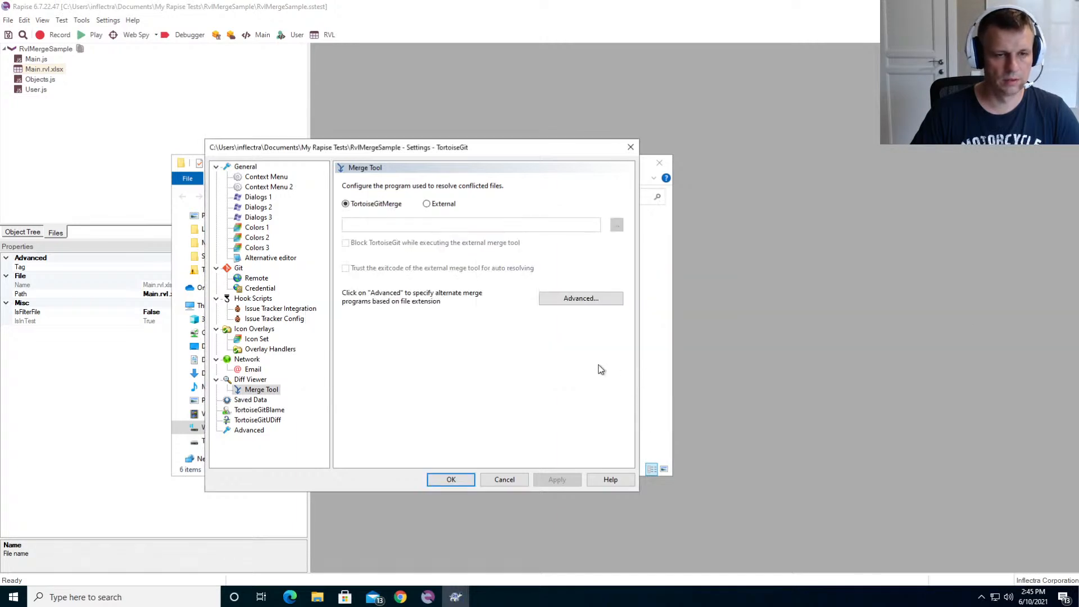
- Open the merged Main.rvl.xlsx in Rapise and check the param1, param2 and branch message values on the RVL sheet and the SomeLogic sheet
{"action": "left_click", "coordinate": [55, 71]}
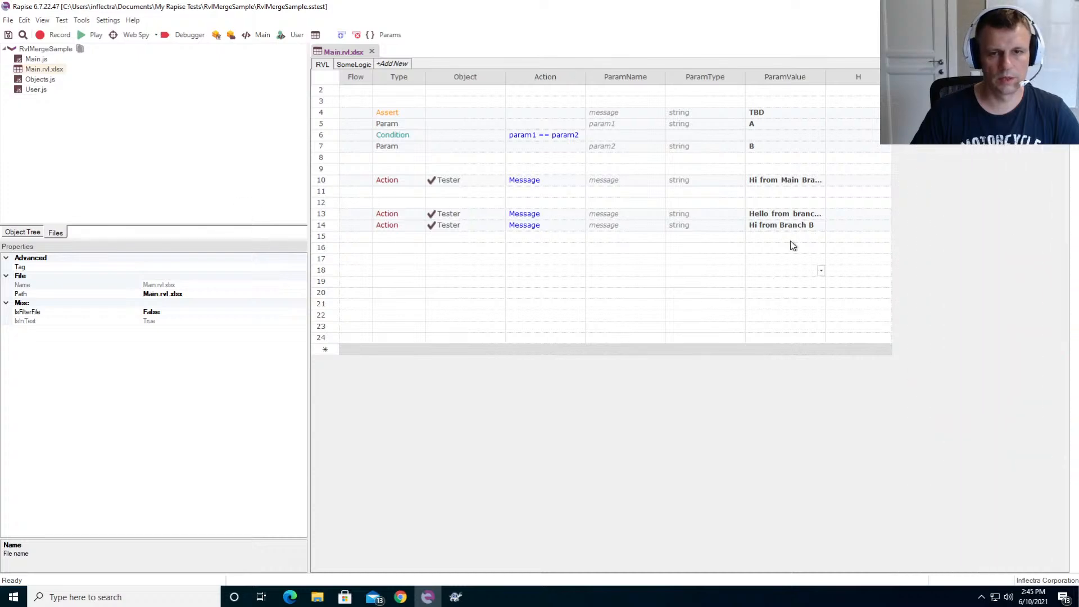
{"action": "left_click", "coordinate": [785, 126]}
{"action": "left_click", "coordinate": [780, 148]}
{"action": "left_click", "coordinate": [786, 216]}
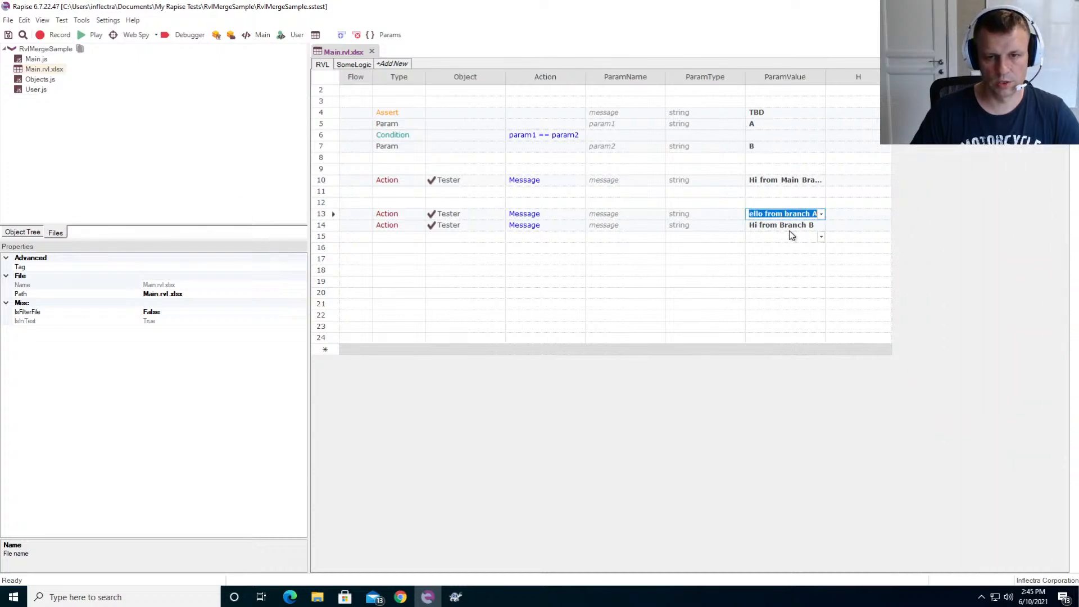
{"action": "left_click", "coordinate": [790, 227]}
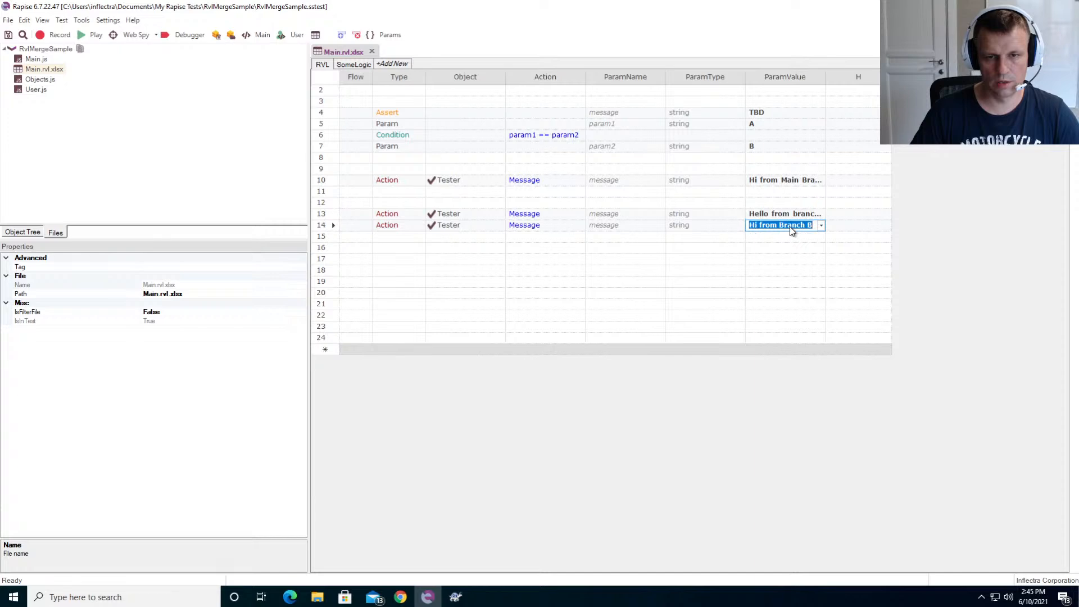
{"action": "left_click", "coordinate": [353, 65]}
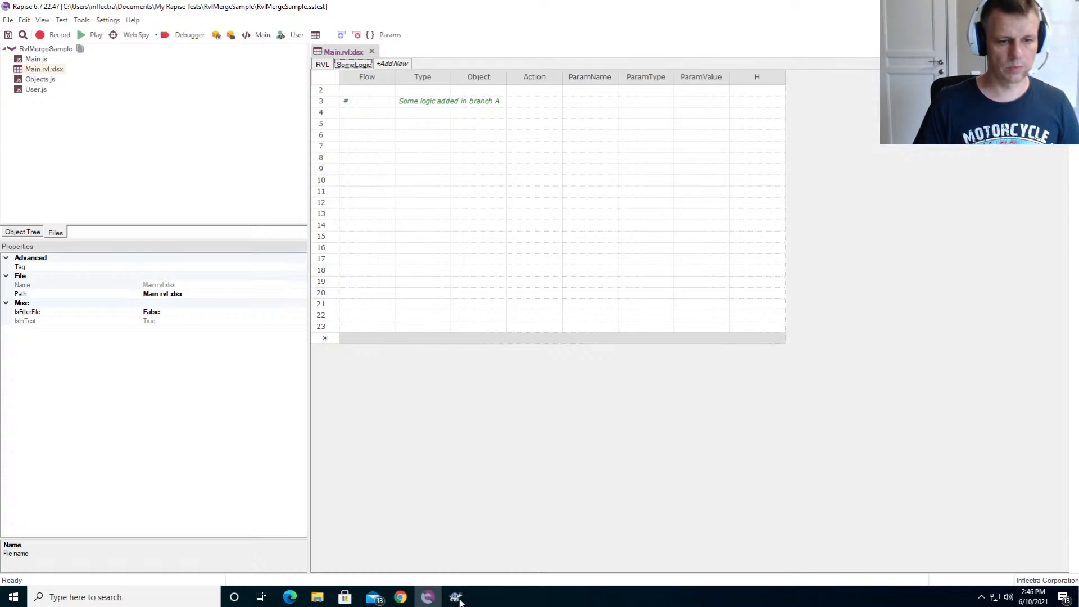
- Switch to the TortoiseGit settings and show the Diff Viewer configuration
{"action": "mouse_move", "coordinate": [461, 602]}
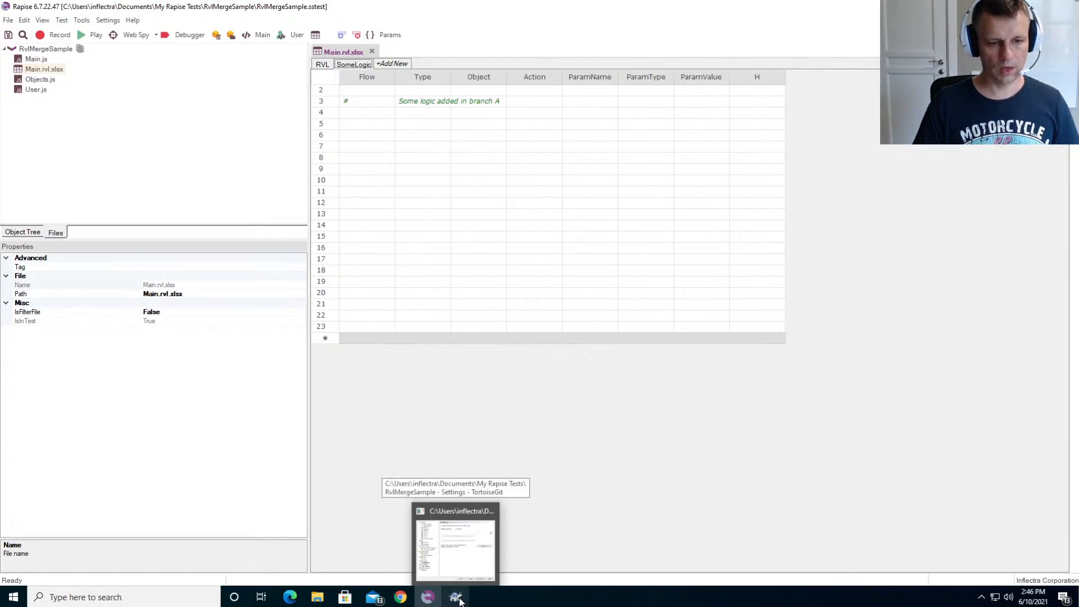
{"action": "left_click", "coordinate": [457, 598]}
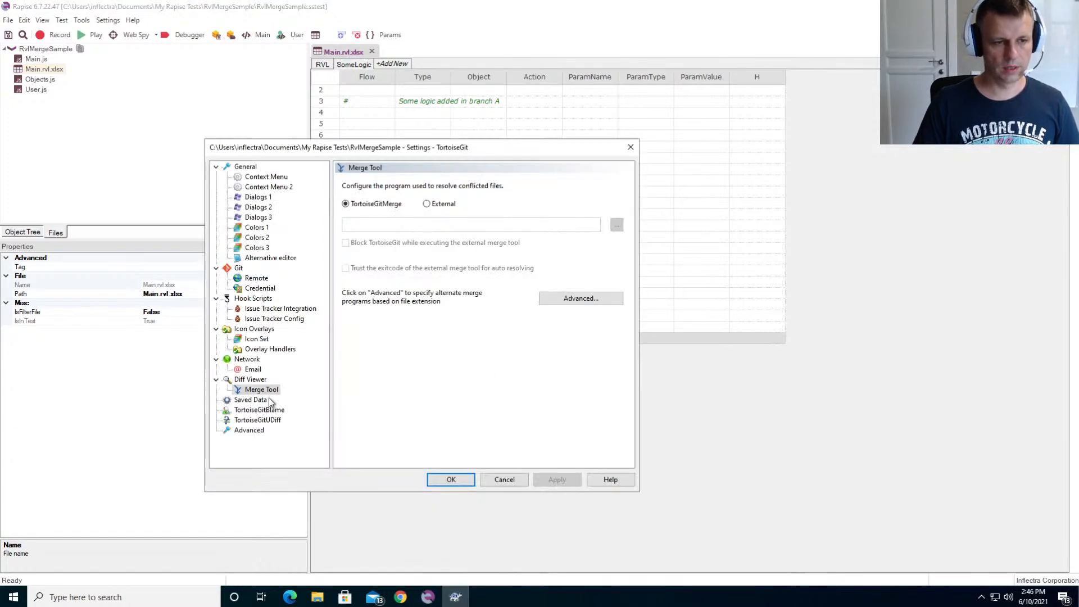
{"action": "left_click", "coordinate": [250, 379]}
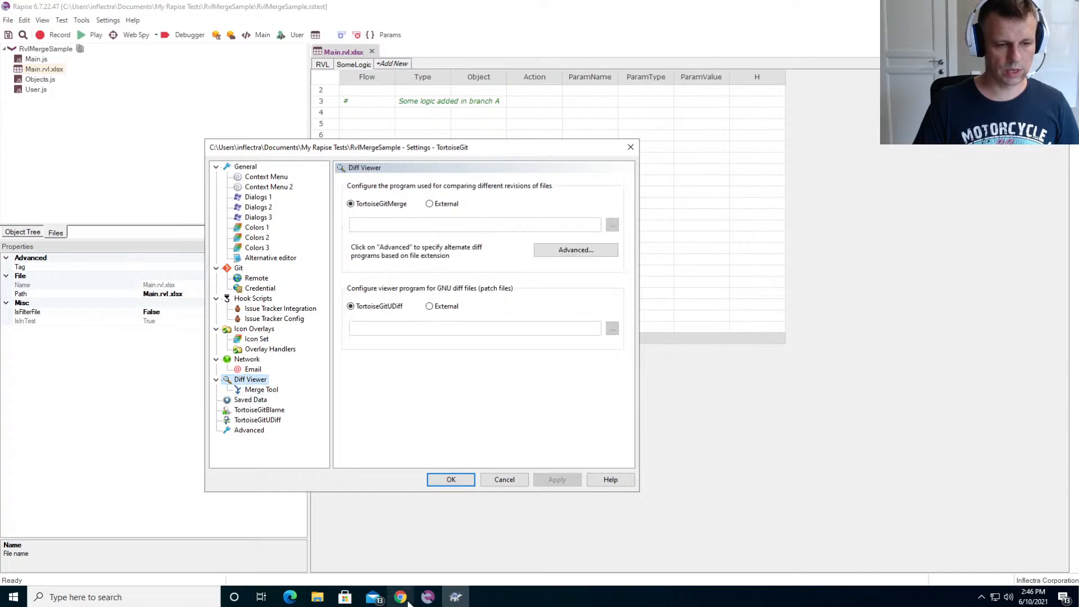
- Show the TortoiseGit log of the RvlMergeSample folder, and try to diff Main.rvl.xlsx from the "Branch B changes" commit in the default viewer
{"action": "left_click", "coordinate": [316, 597]}
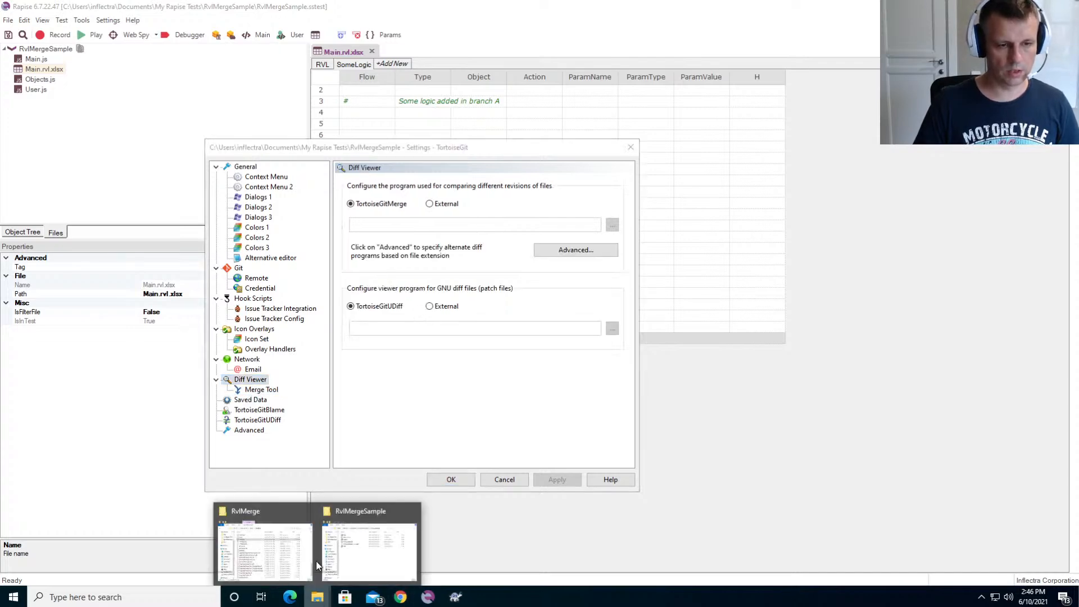
{"action": "left_click", "coordinate": [396, 531]}
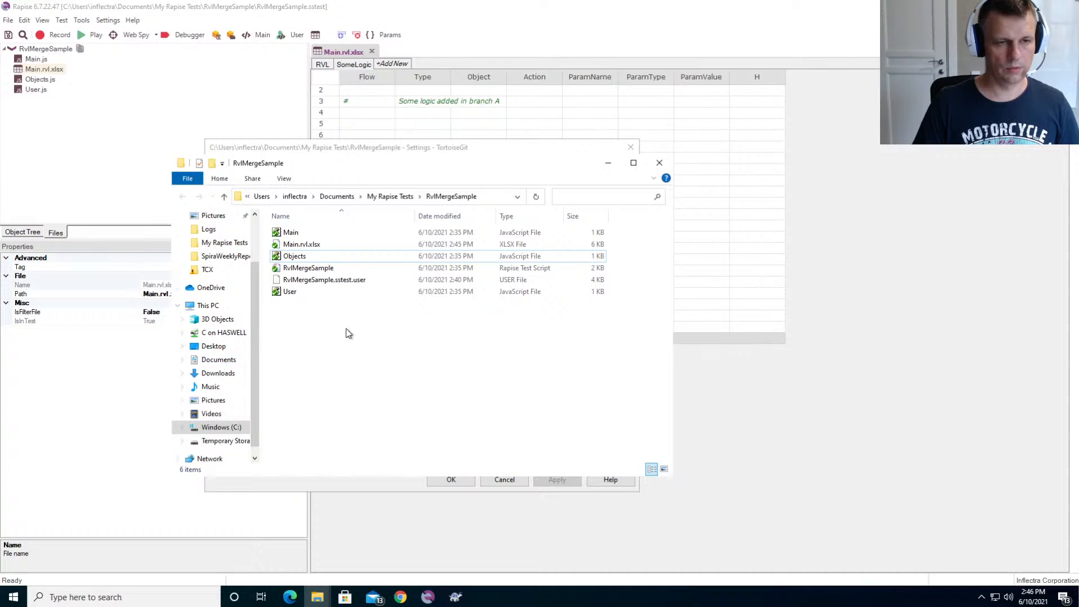
{"action": "right_click", "coordinate": [338, 345]}
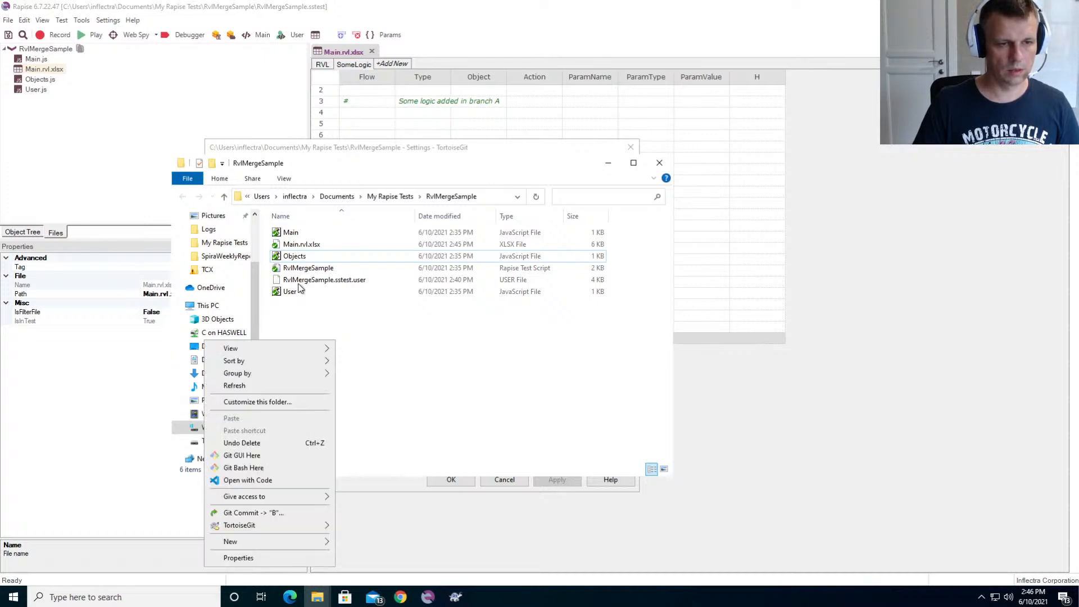
{"action": "mouse_move", "coordinate": [271, 527]}
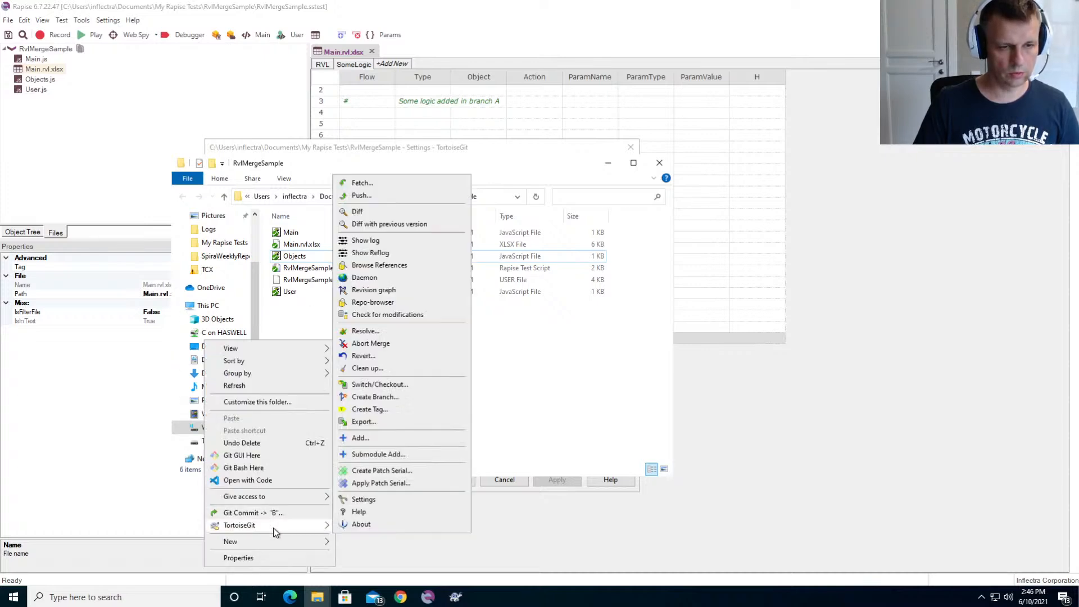
{"action": "left_click", "coordinate": [413, 241]}
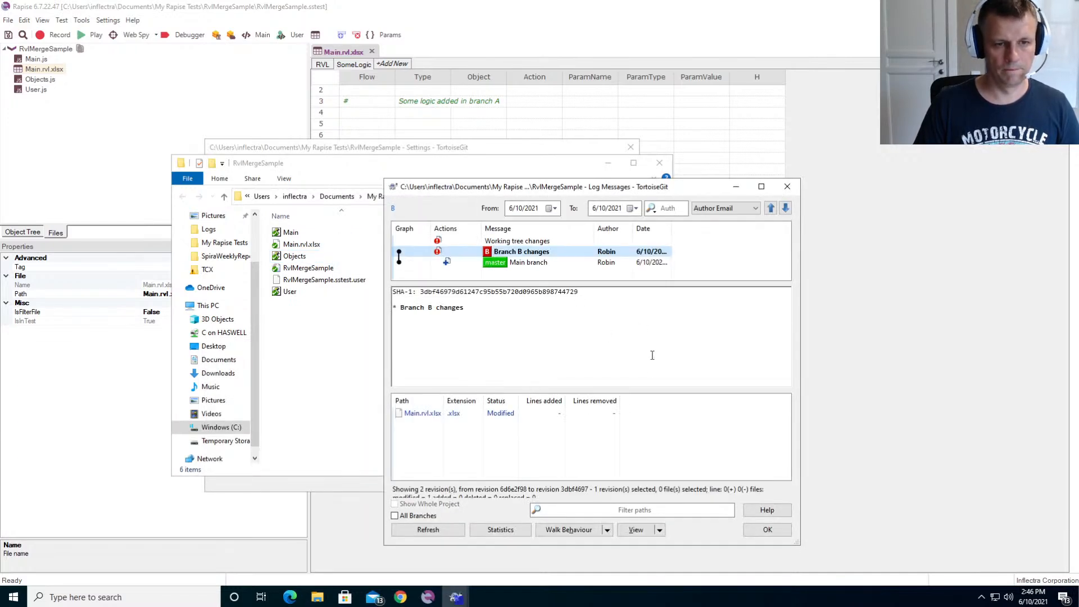
{"action": "left_click", "coordinate": [468, 241]}
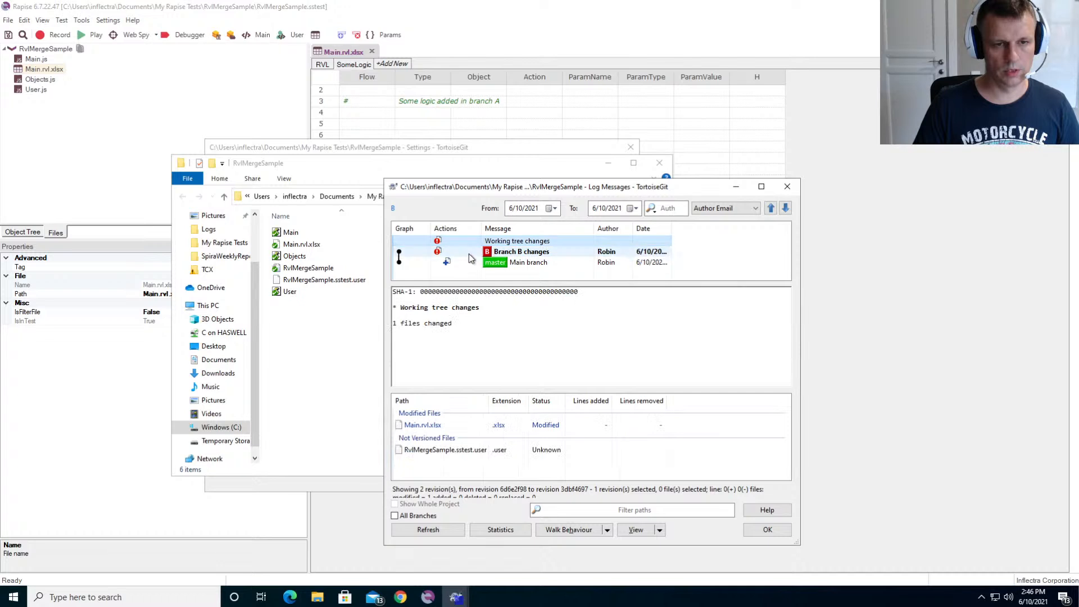
{"action": "left_click", "coordinate": [467, 256]}
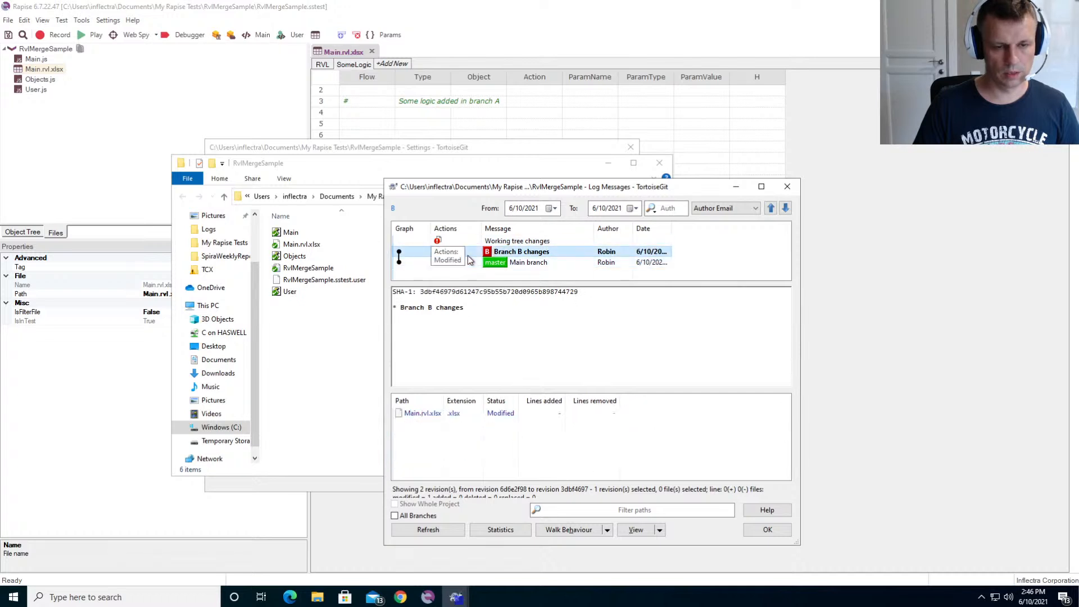
{"action": "double_click", "coordinate": [415, 416]}
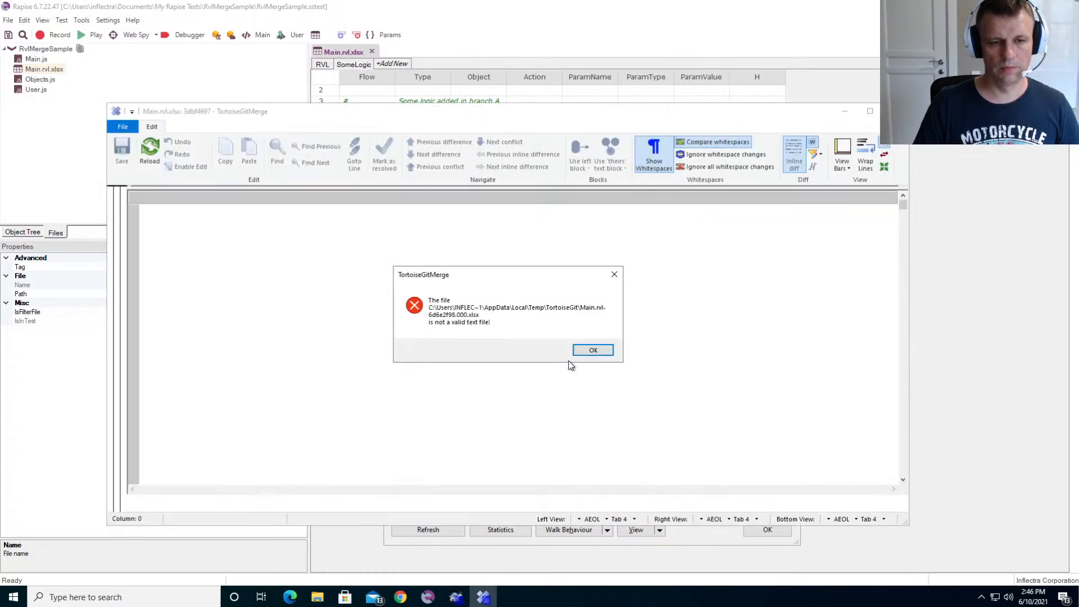
- Check the files listed for the "Branch B changes" and "Main branch" commits, and retry diffing Main.rvl.xlsx from "Branch B changes"
{"action": "left_click", "coordinate": [593, 350]}
{"action": "left_click", "coordinate": [459, 240]}
{"action": "left_click", "coordinate": [458, 251]}
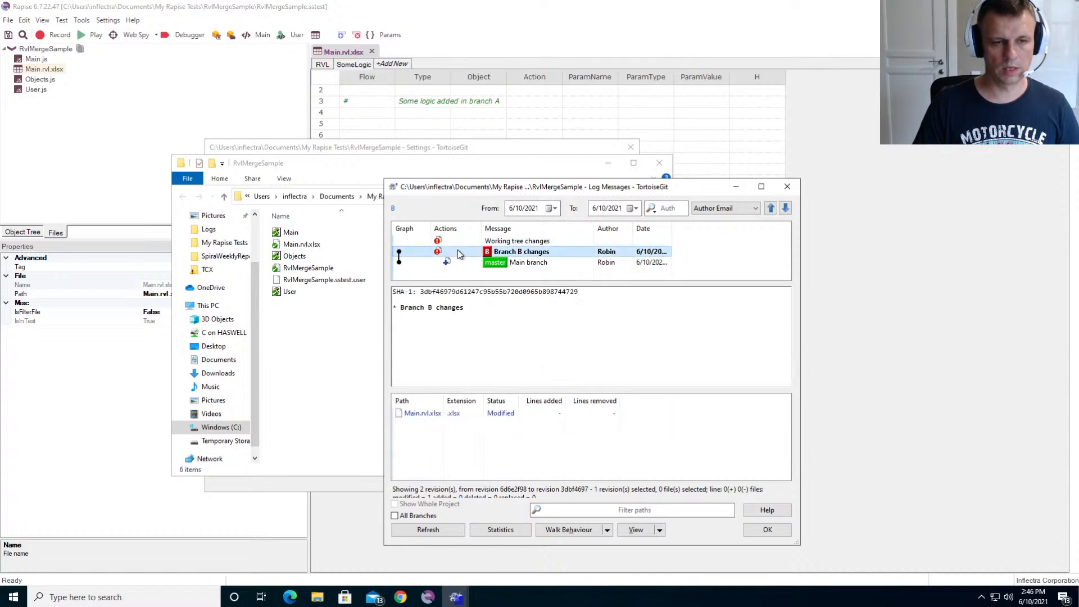
{"action": "left_click", "coordinate": [454, 238]}
{"action": "left_click", "coordinate": [456, 251]}
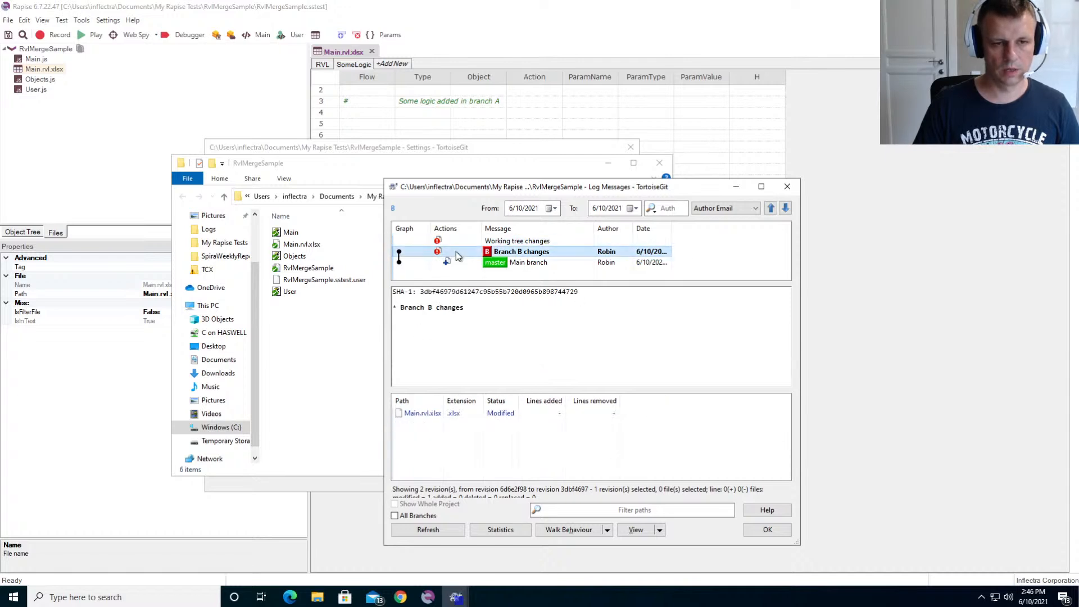
{"action": "left_click", "coordinate": [459, 263]}
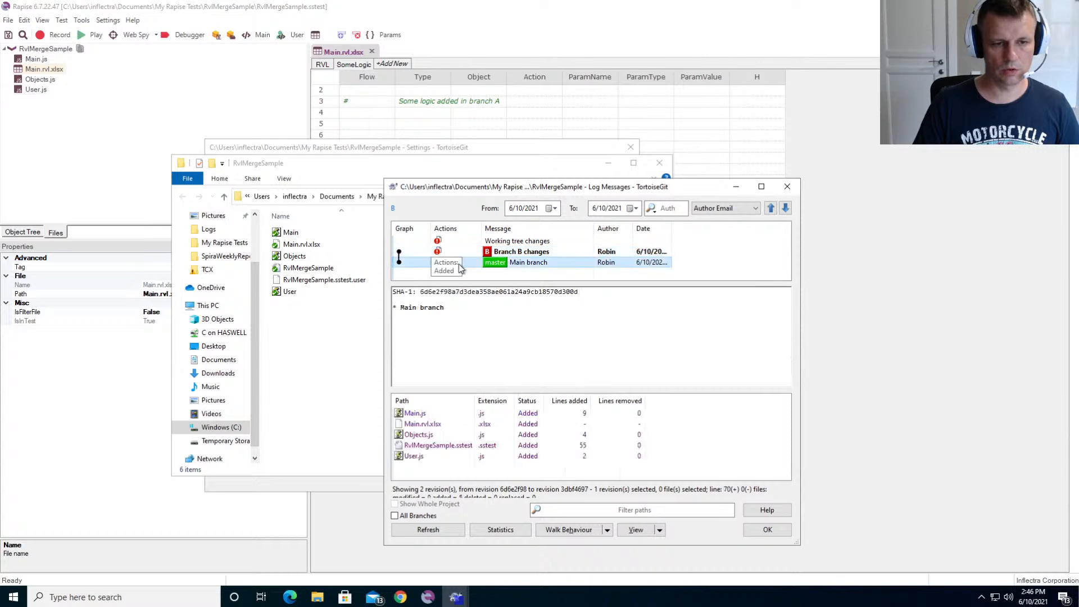
{"action": "left_click", "coordinate": [457, 254]}
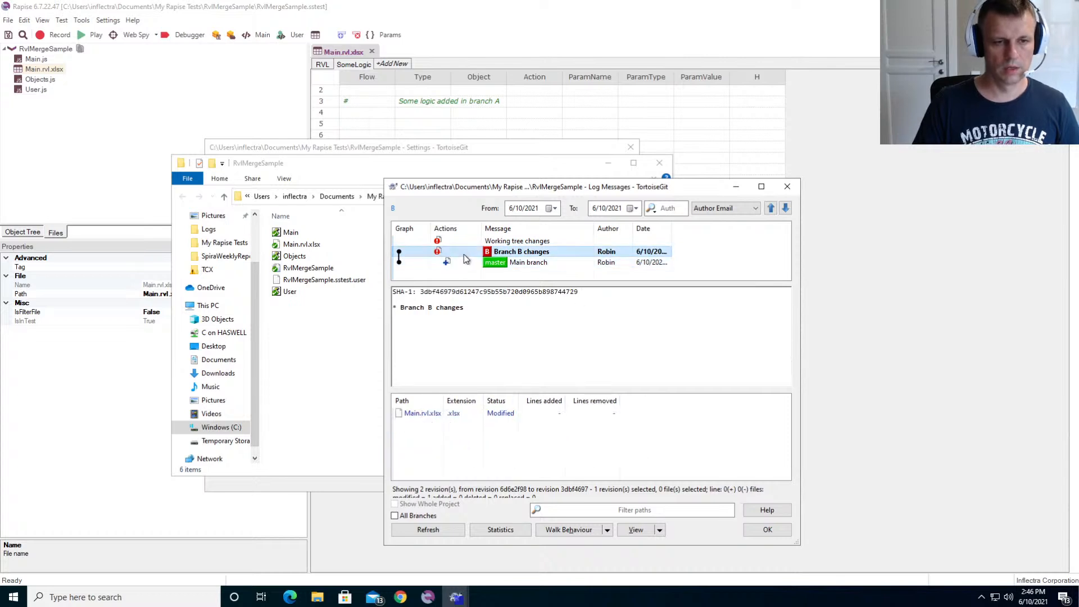
{"action": "double_click", "coordinate": [416, 416]}
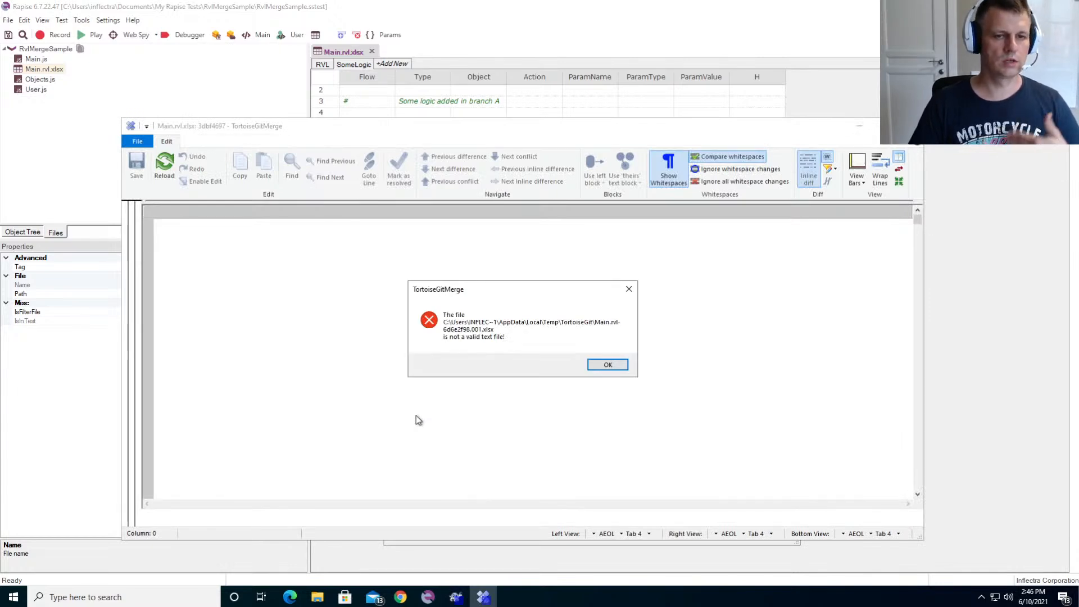
{"action": "left_click", "coordinate": [607, 364]}
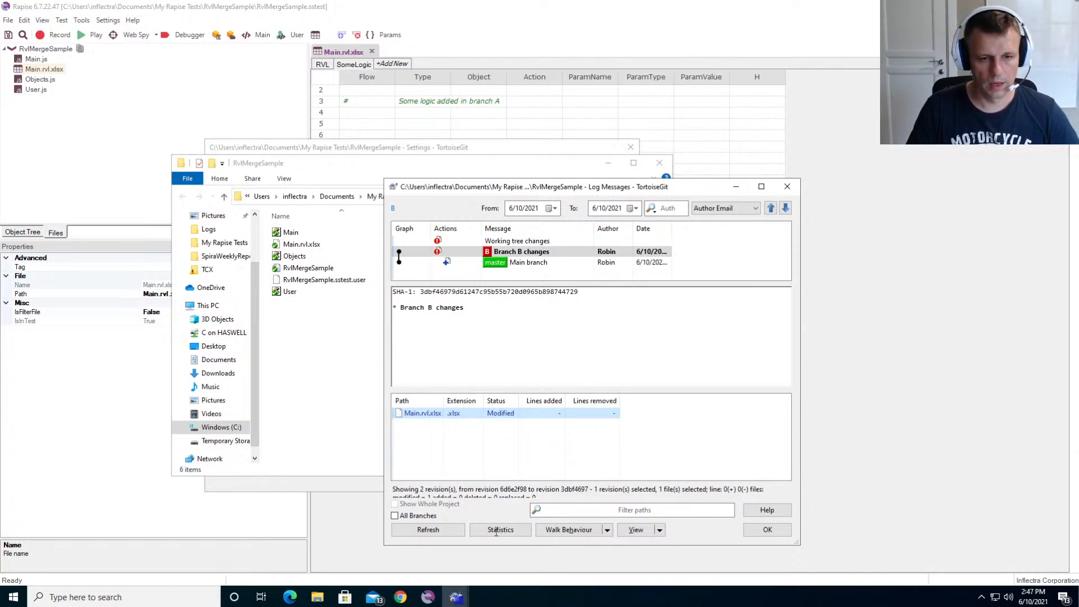
- Return to the Diff Viewer settings, open the extension-specific diff programs, and inspect the .xlsm entry without changing it
{"action": "left_click", "coordinate": [454, 599]}
{"action": "left_click", "coordinate": [407, 562]}
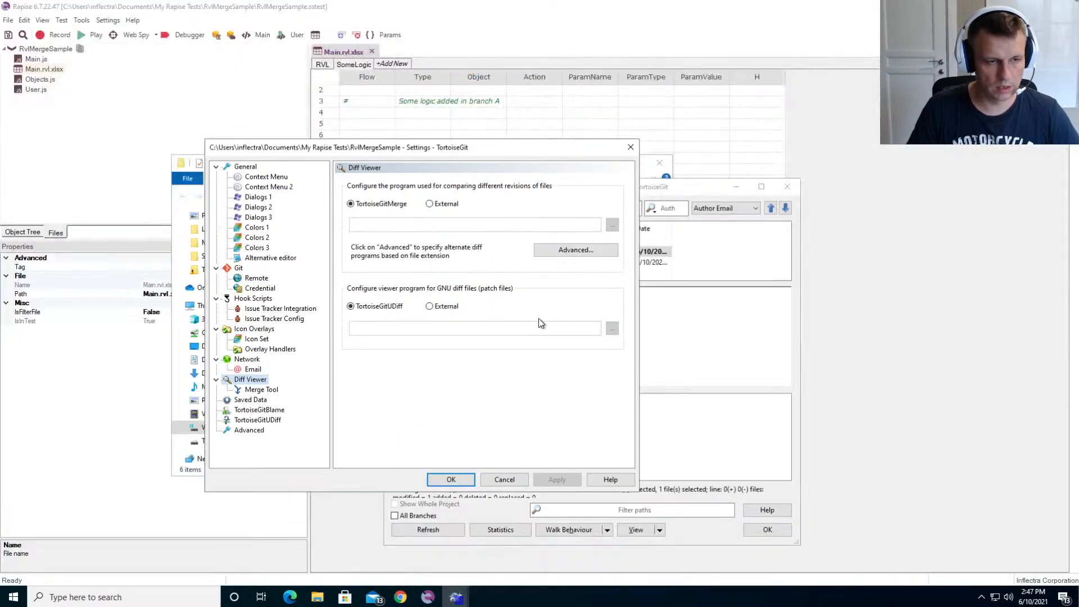
{"action": "left_click", "coordinate": [571, 251]}
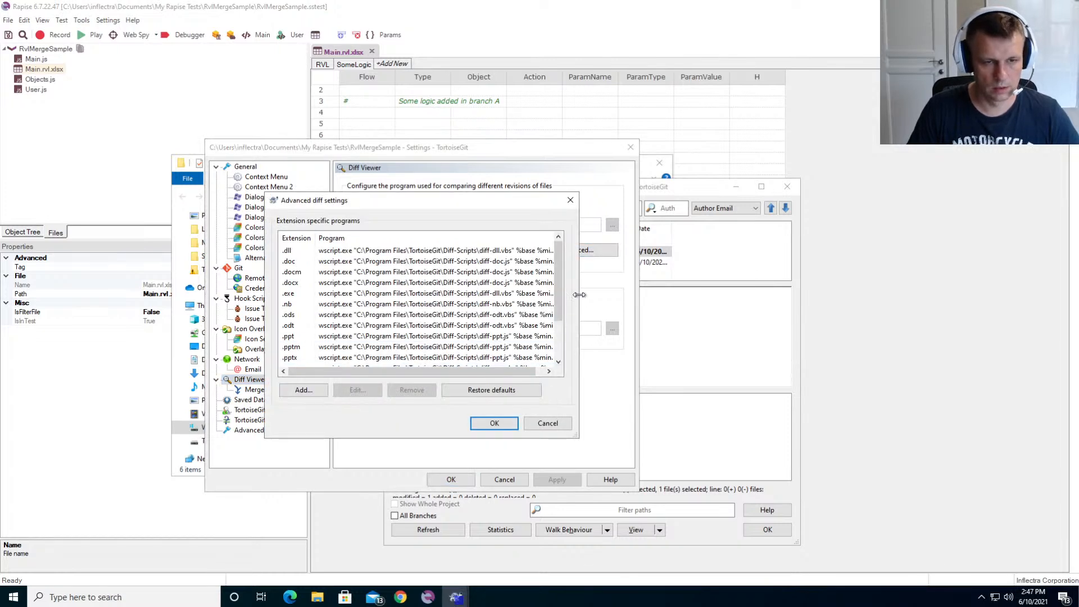
{"action": "left_click_drag", "start_coordinate": [557, 290], "coordinate": [561, 328]}
{"action": "double_click", "coordinate": [477, 356]}
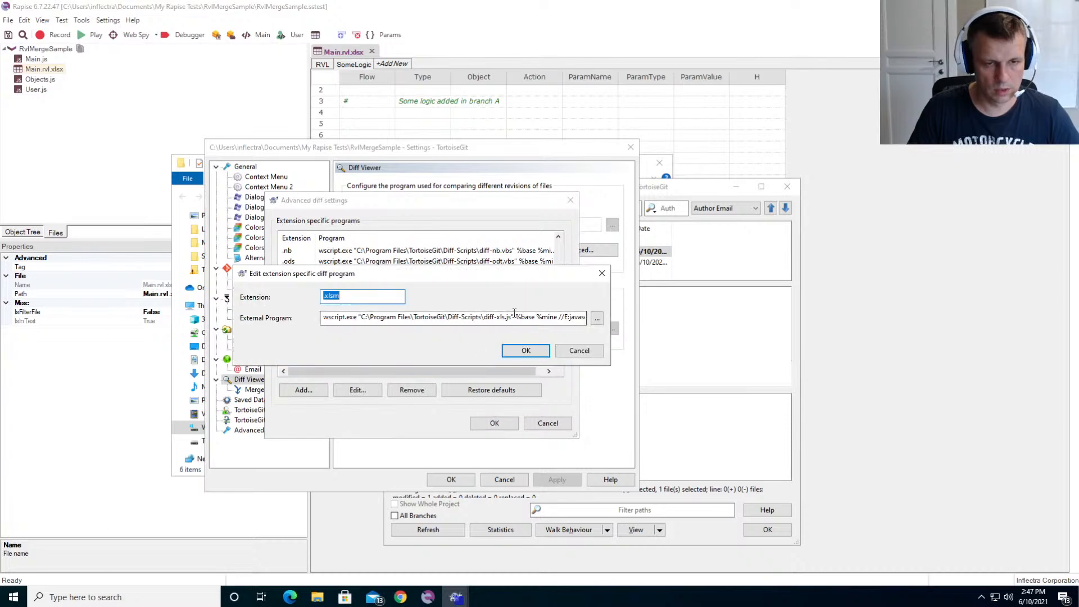
{"action": "left_click", "coordinate": [603, 276]}
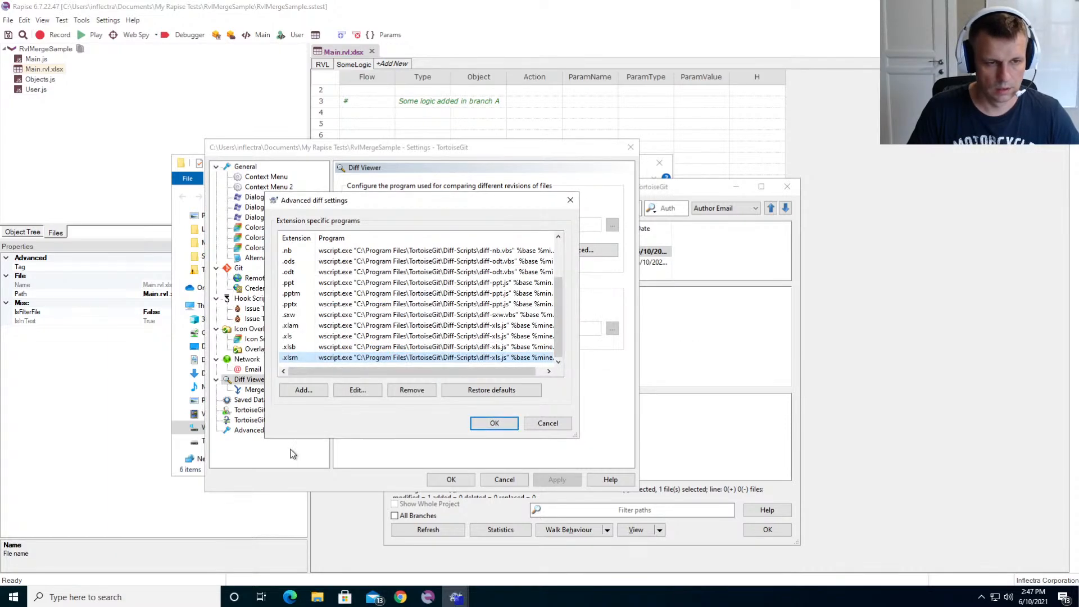
- Add an extension-specific diff program for .xlsx that points to c:\Temp\RvlMerge\RvlMerge.exe
{"action": "left_click", "coordinate": [308, 390]}
{"action": "type", "text": "."}
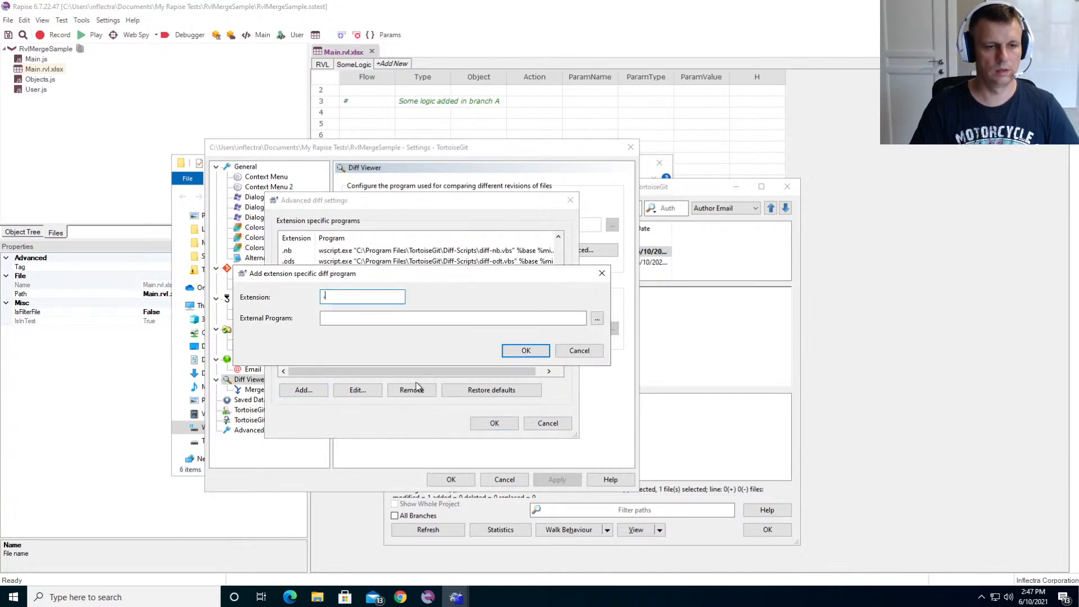
{"action": "type", "text": "xlsx"}
{"action": "key", "text": "Tab"}
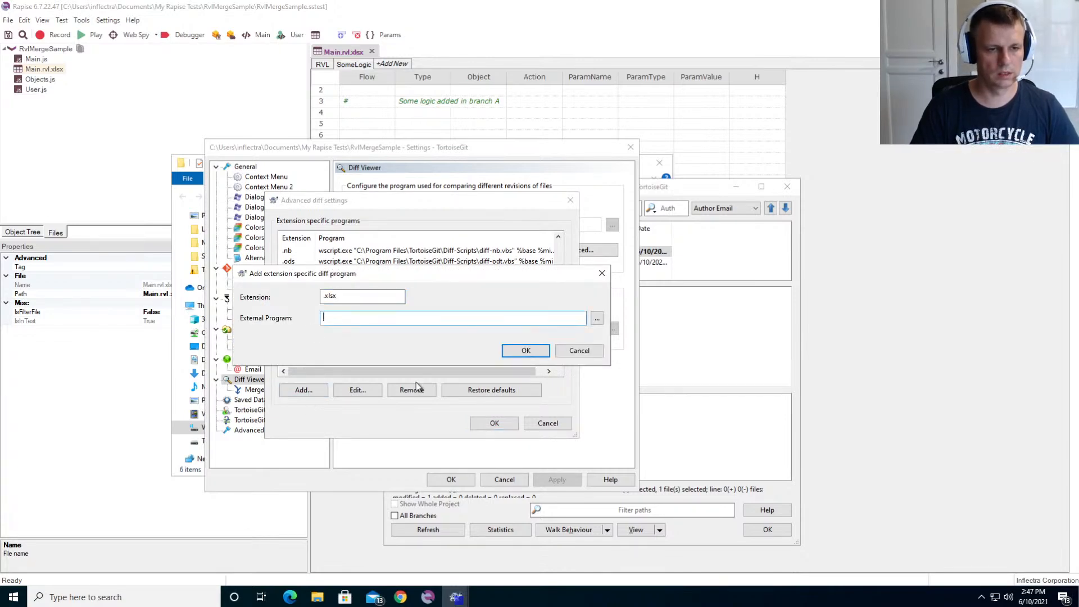
{"action": "type", "text": "c:\\"}
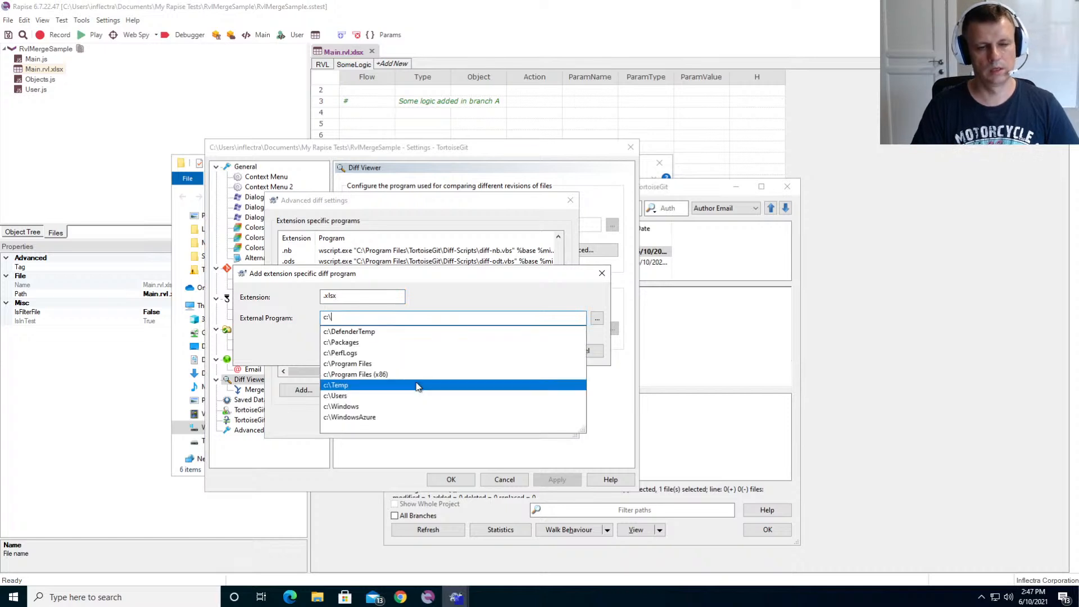
{"action": "type", "text": "Temp\\RvlMerge\\"}
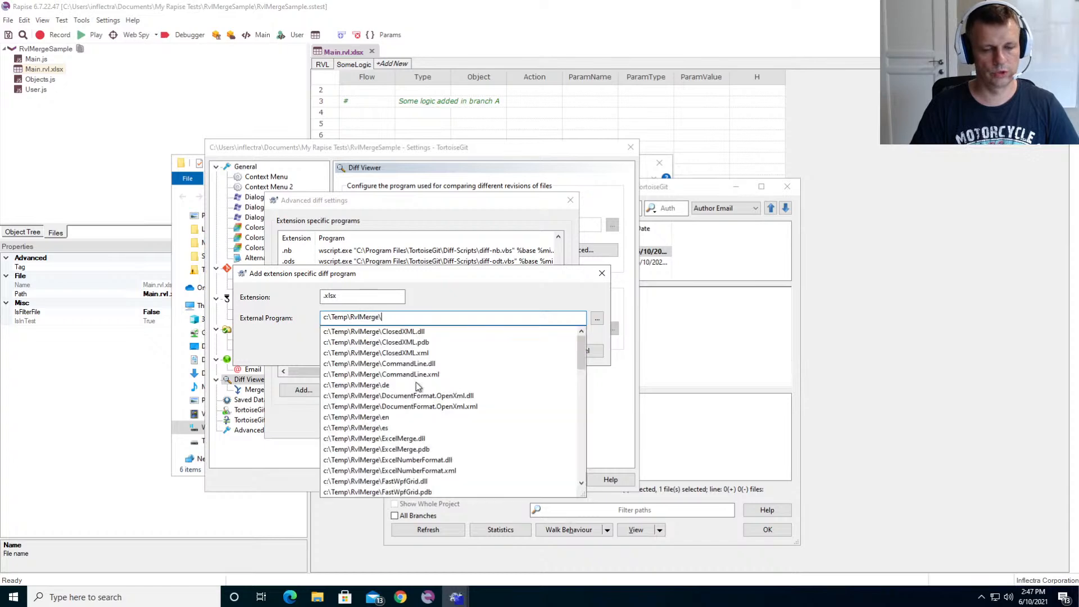
{"action": "type", "text": "Rvl"}
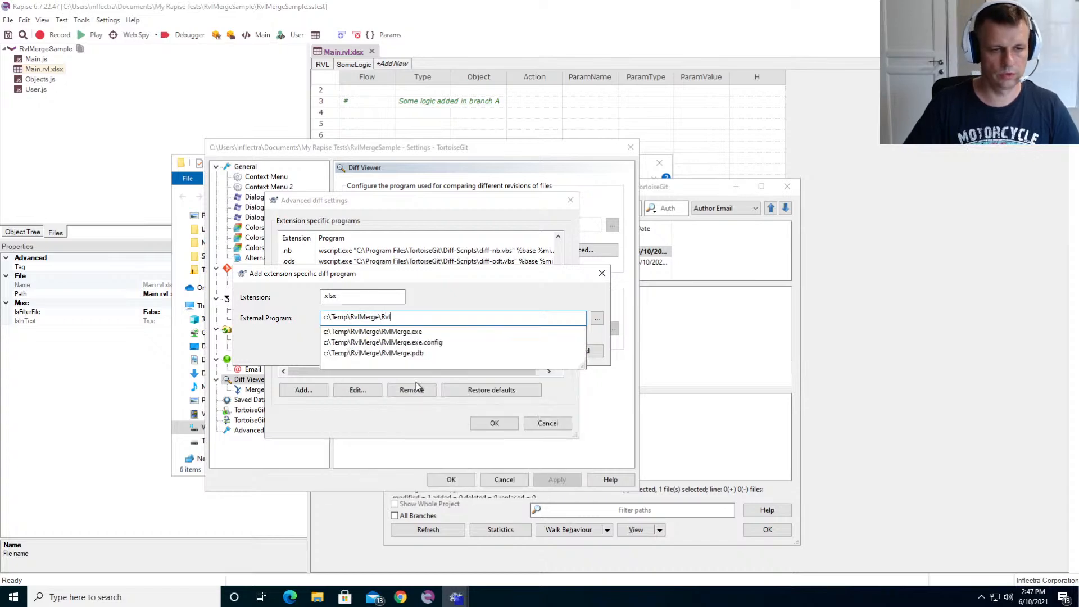
{"action": "key", "text": "Down"}
{"action": "key", "text": "Return"}
- Give the .xlsx diff program the arguments -s %base -d %mine, save the entry, and apply the Diff Viewer settings
{"action": "type", "text": "-s %base"}
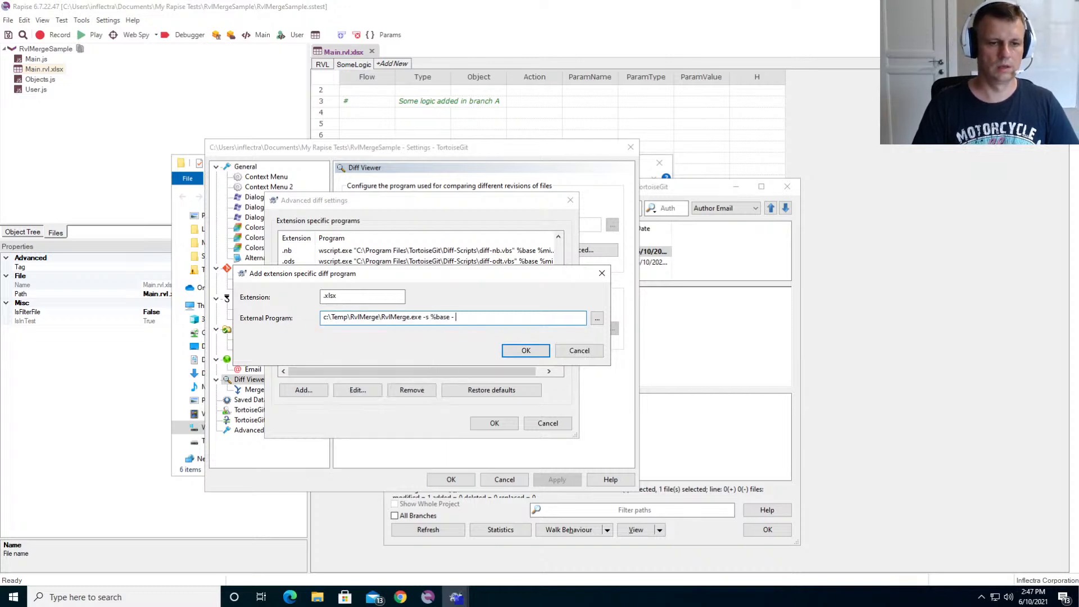
{"action": "type", "text": " -d %mine"}
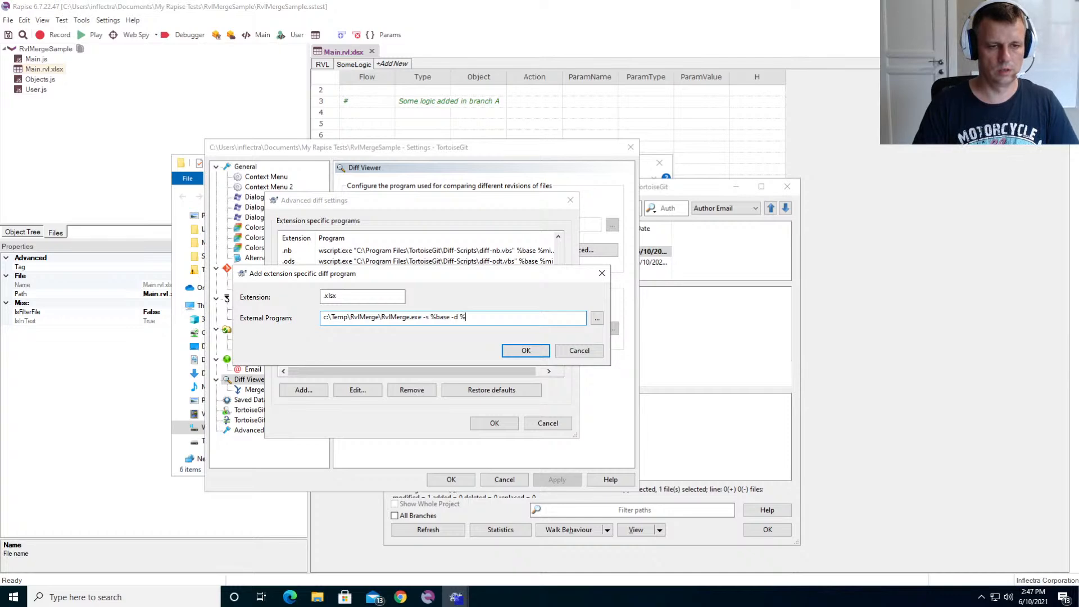
{"action": "left_click", "coordinate": [529, 352]}
{"action": "scroll", "coordinate": [293, 358], "scroll_direction": "down", "scroll_amount": 1}
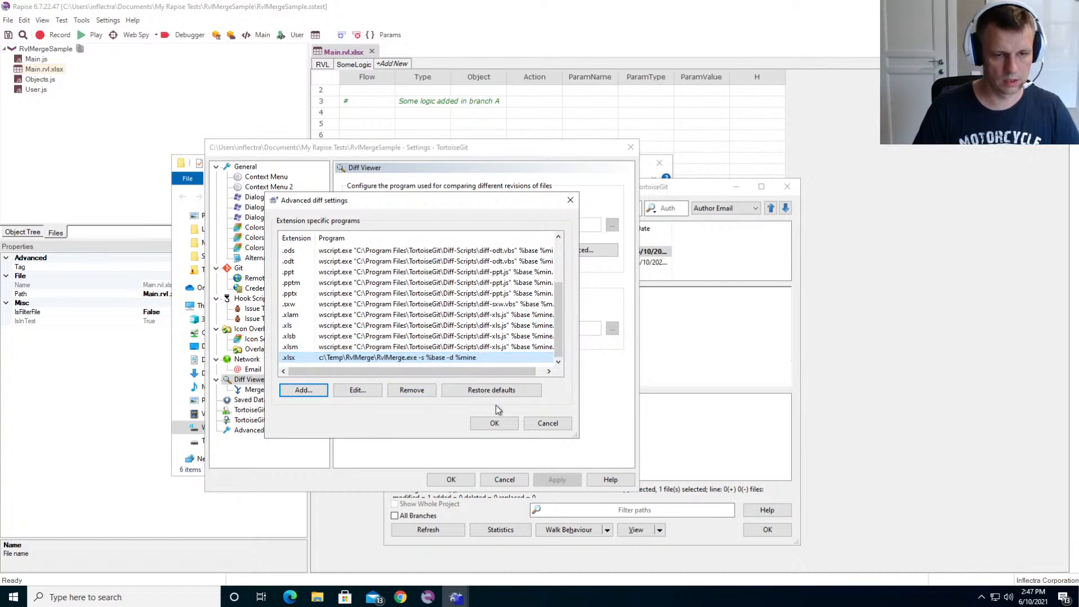
{"action": "left_click", "coordinate": [493, 424]}
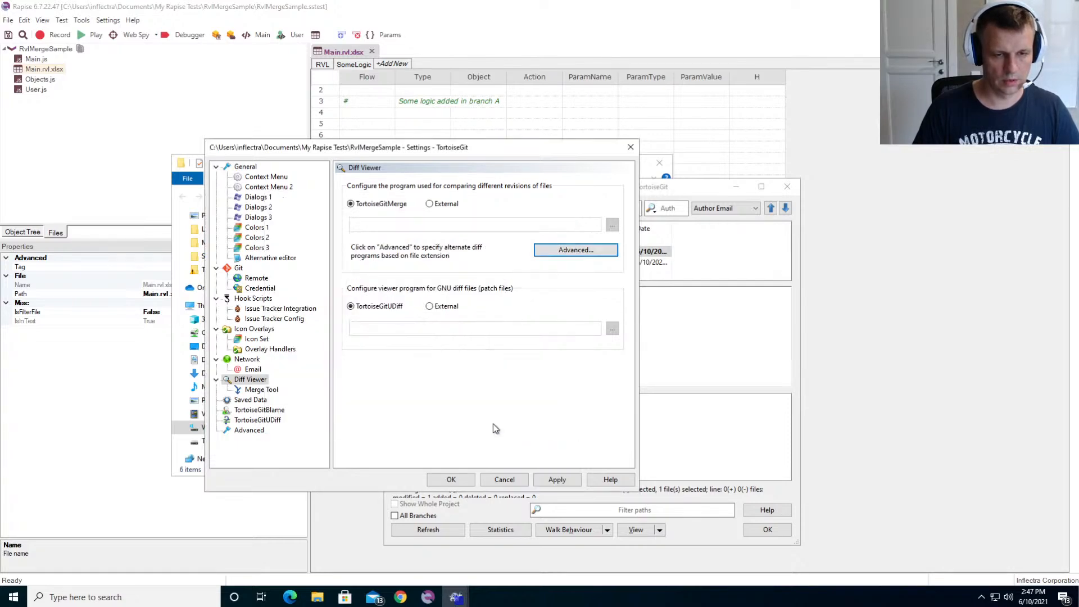
{"action": "left_click", "coordinate": [562, 478]}
- Diff Main.rvl.xlsx from the "Branch B changes" commit with the new viewer, review the highlighted RVL rows, and return to the log
{"action": "left_click", "coordinate": [694, 362]}
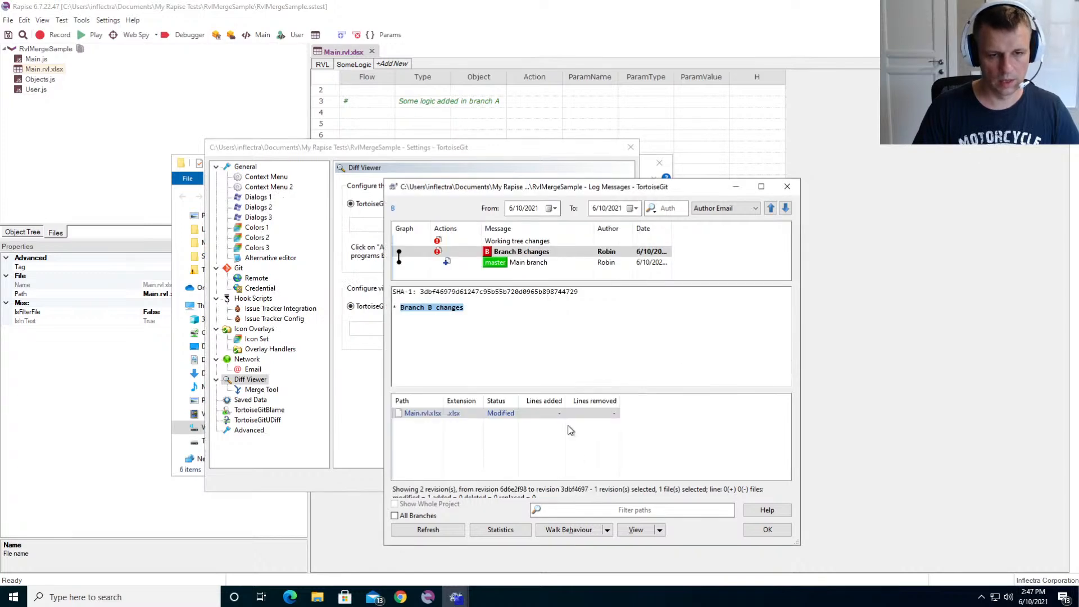
{"action": "double_click", "coordinate": [431, 414]}
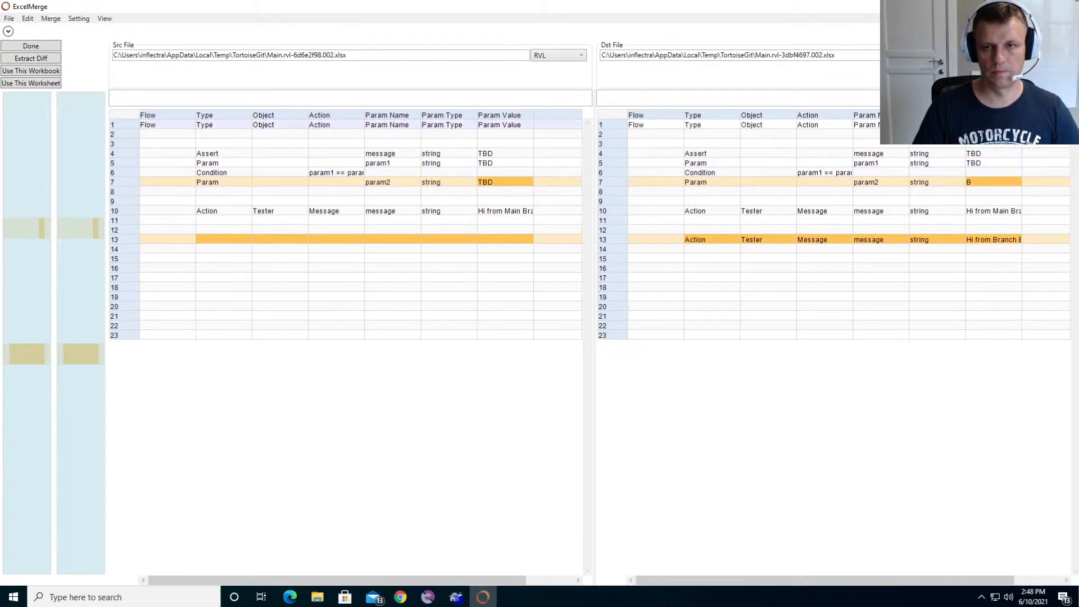
{"action": "left_click", "coordinate": [1066, 7]}
{"action": "left_click", "coordinate": [605, 350]}
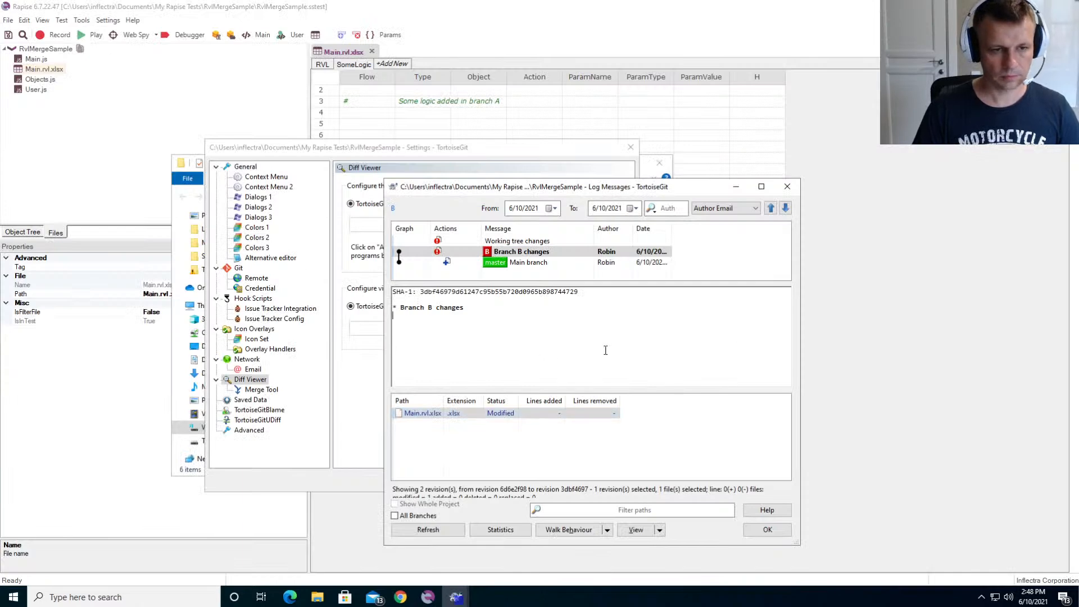